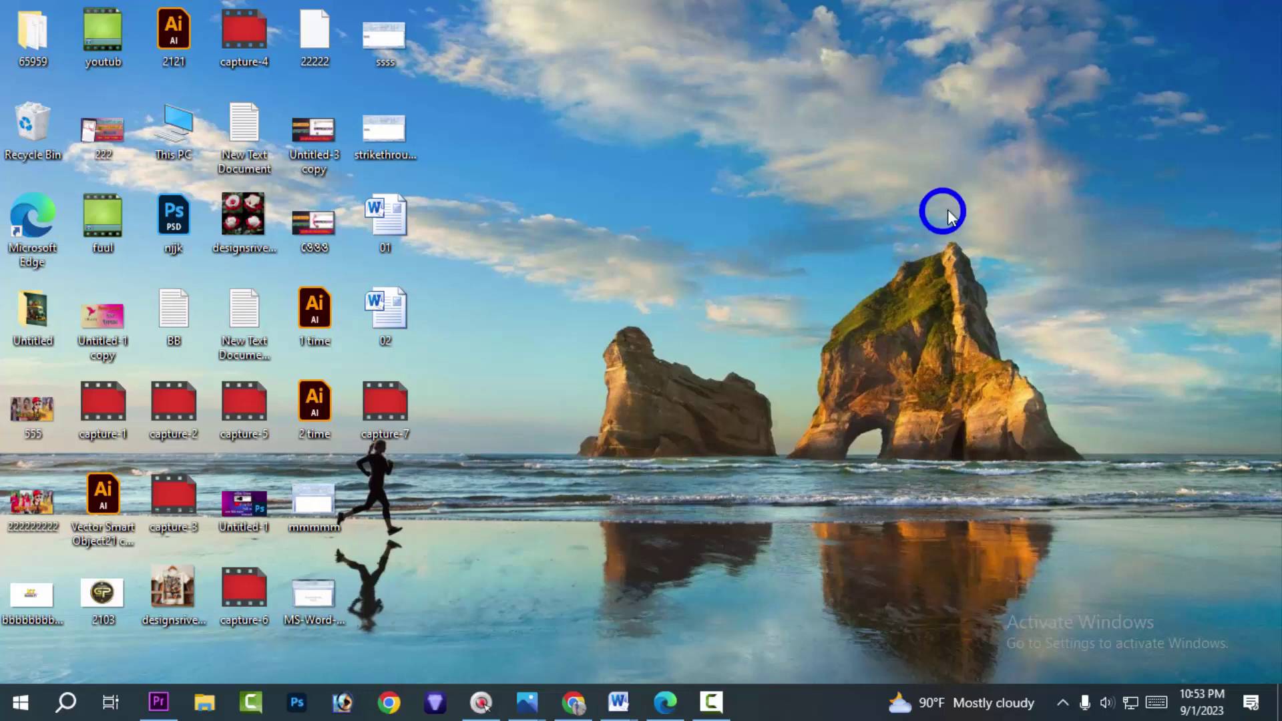
Switch to the blank Document3 in Word, view it in Full Screen Reading and Web Layout, and return it to Print Layout
mouse_move(625, 712)
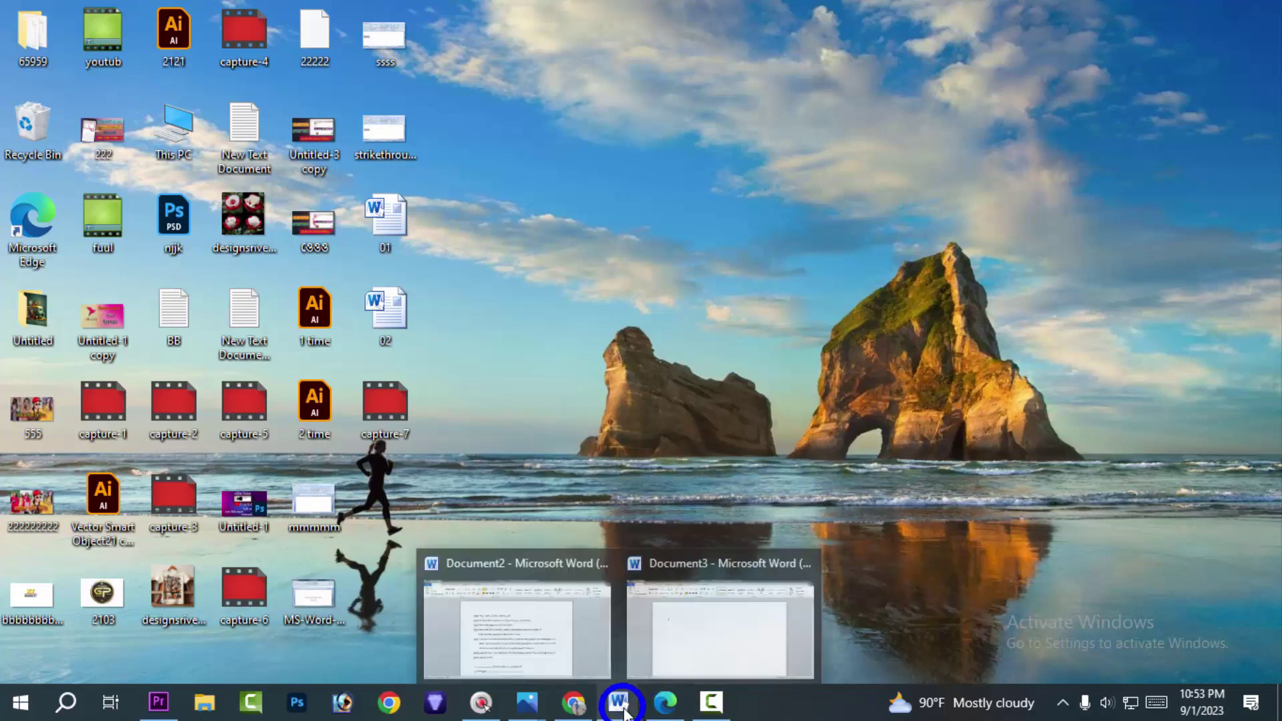
click(712, 648)
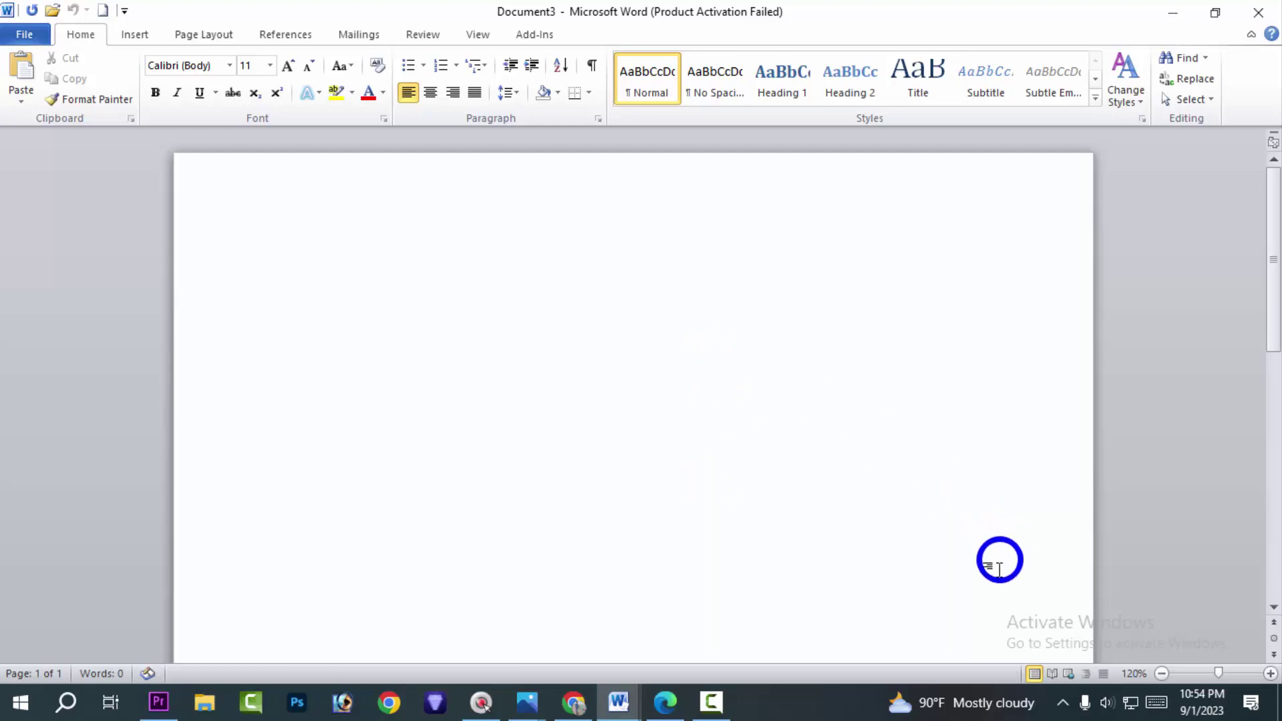
click(1054, 674)
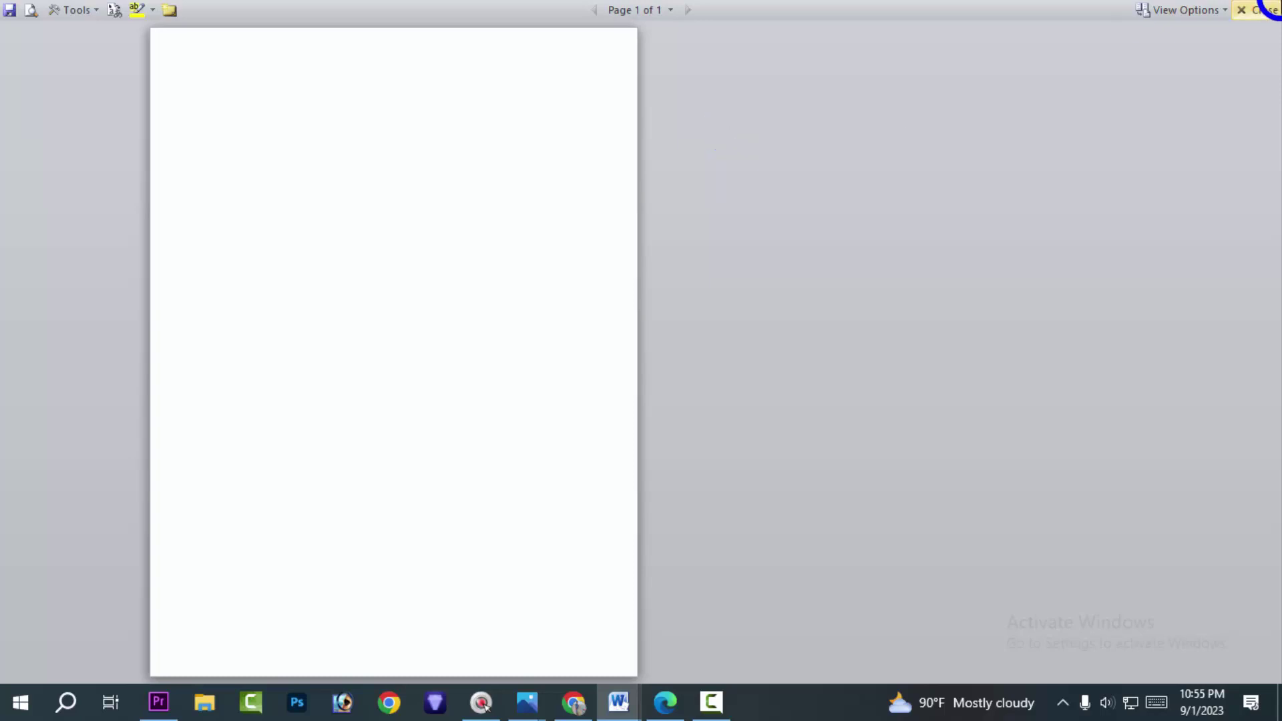
click(1261, 11)
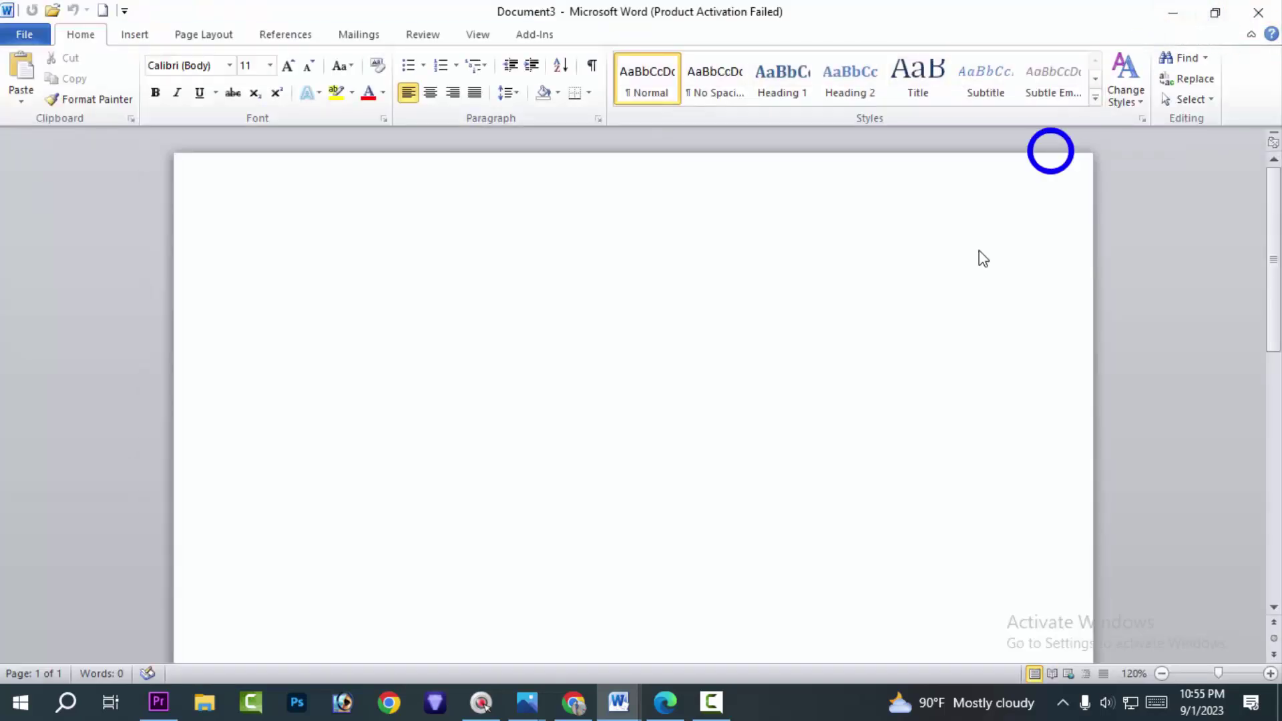
click(1068, 673)
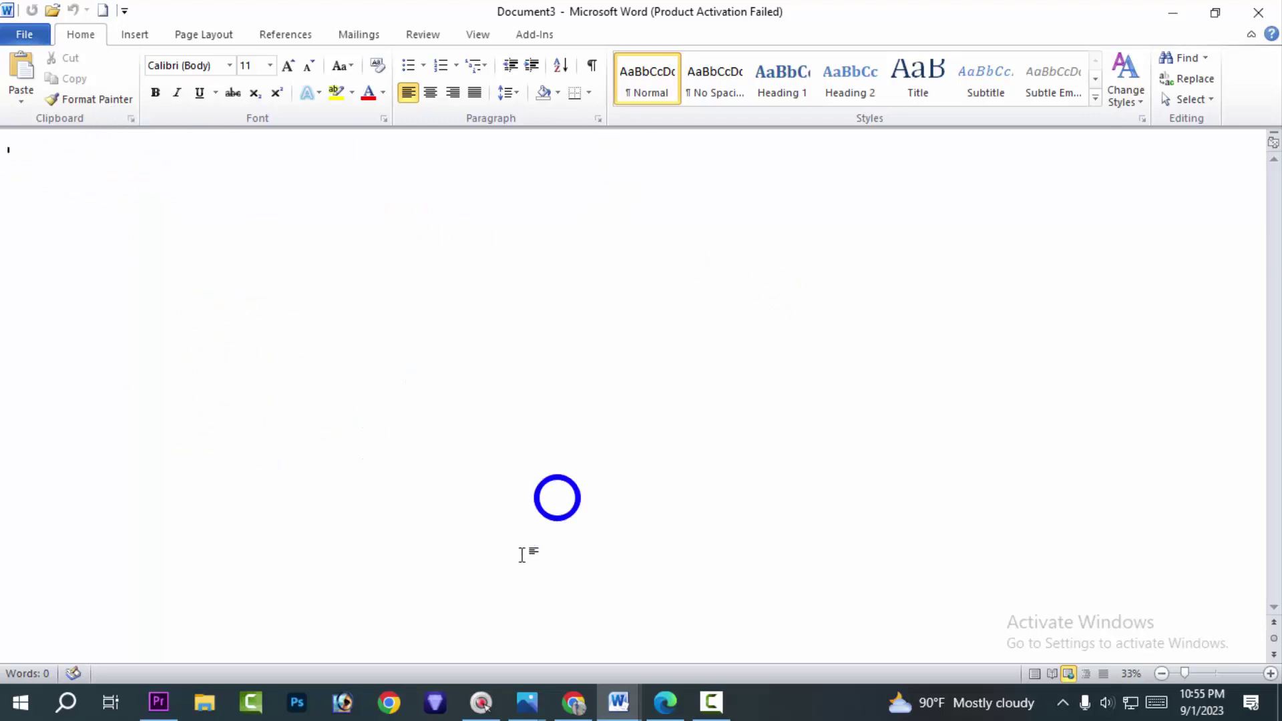
click(1032, 673)
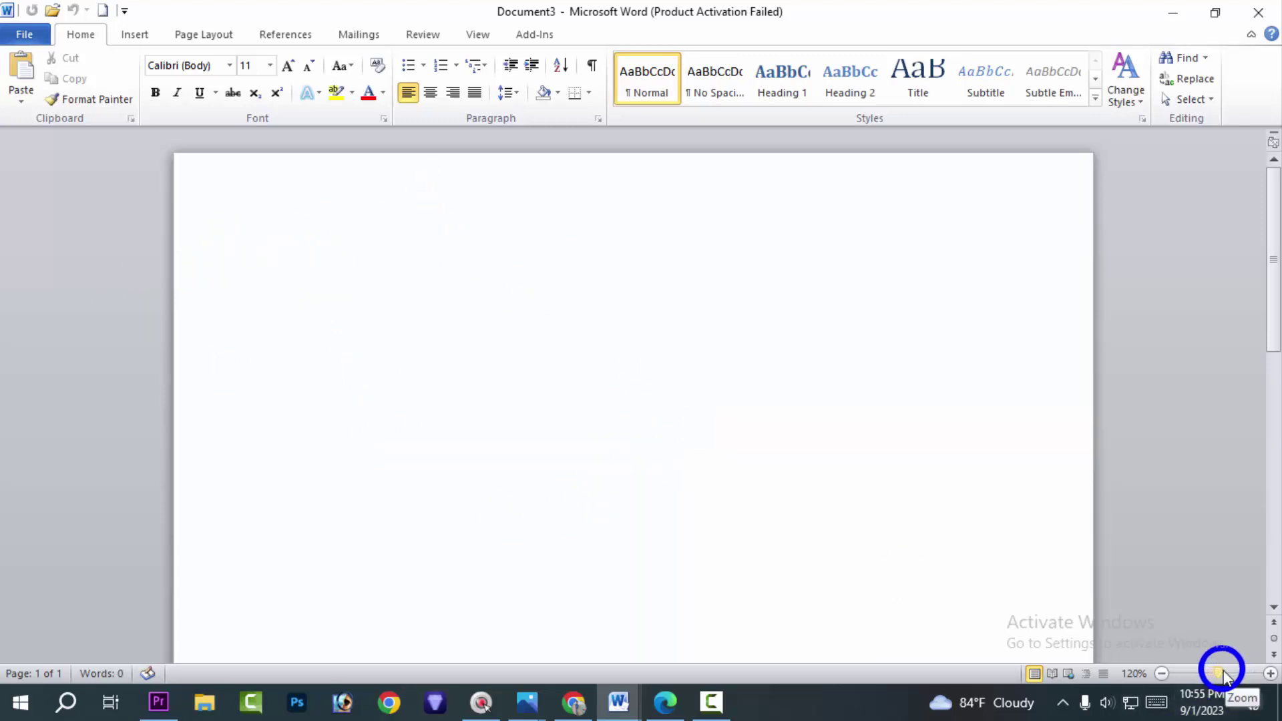
Zoom the blank page in and out, finishing at 50% magnification
drag(1224, 676, 1234, 672)
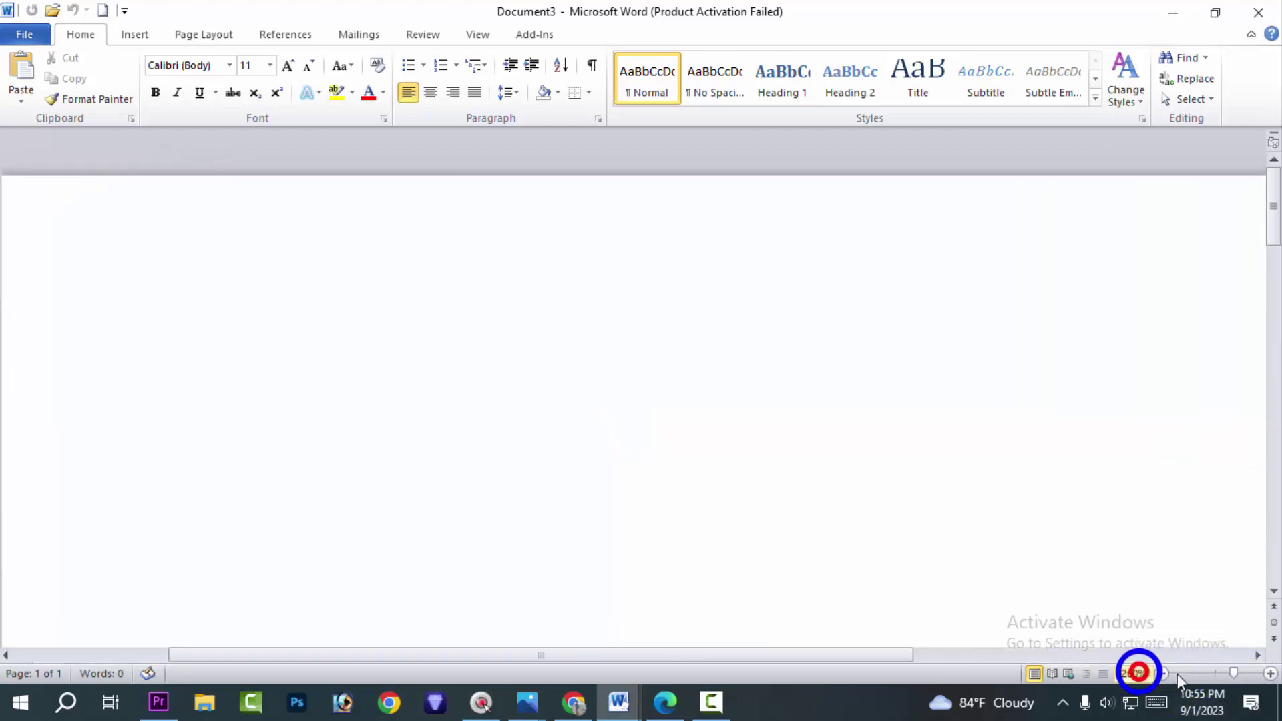
drag(1228, 673, 1200, 676)
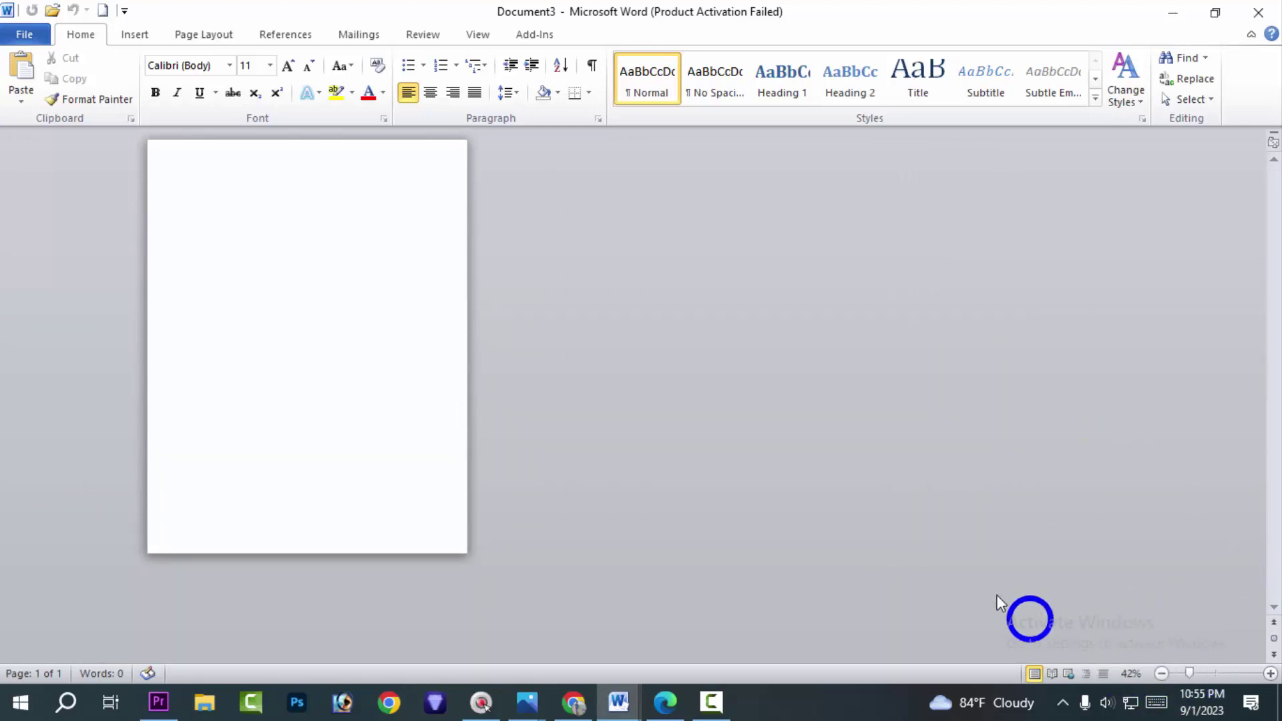
drag(1188, 673, 1209, 673)
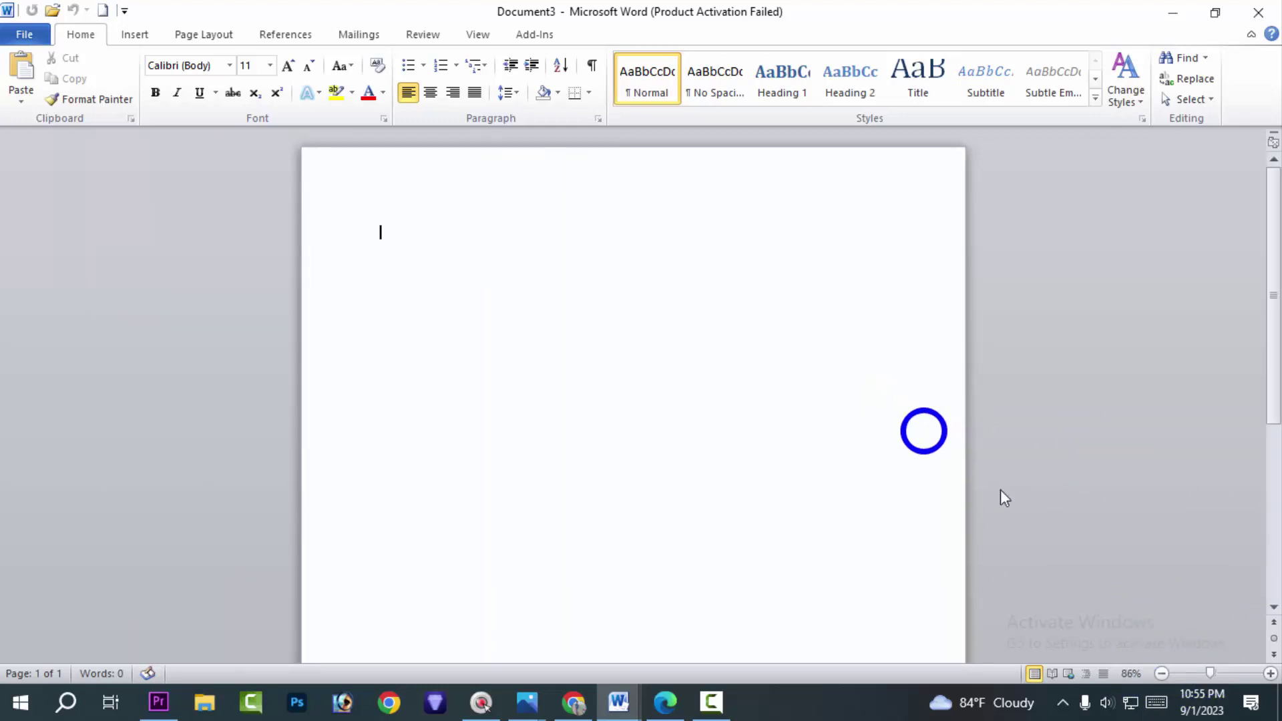
click(1161, 672)
click(1161, 673)
click(1161, 673)
click(1162, 673)
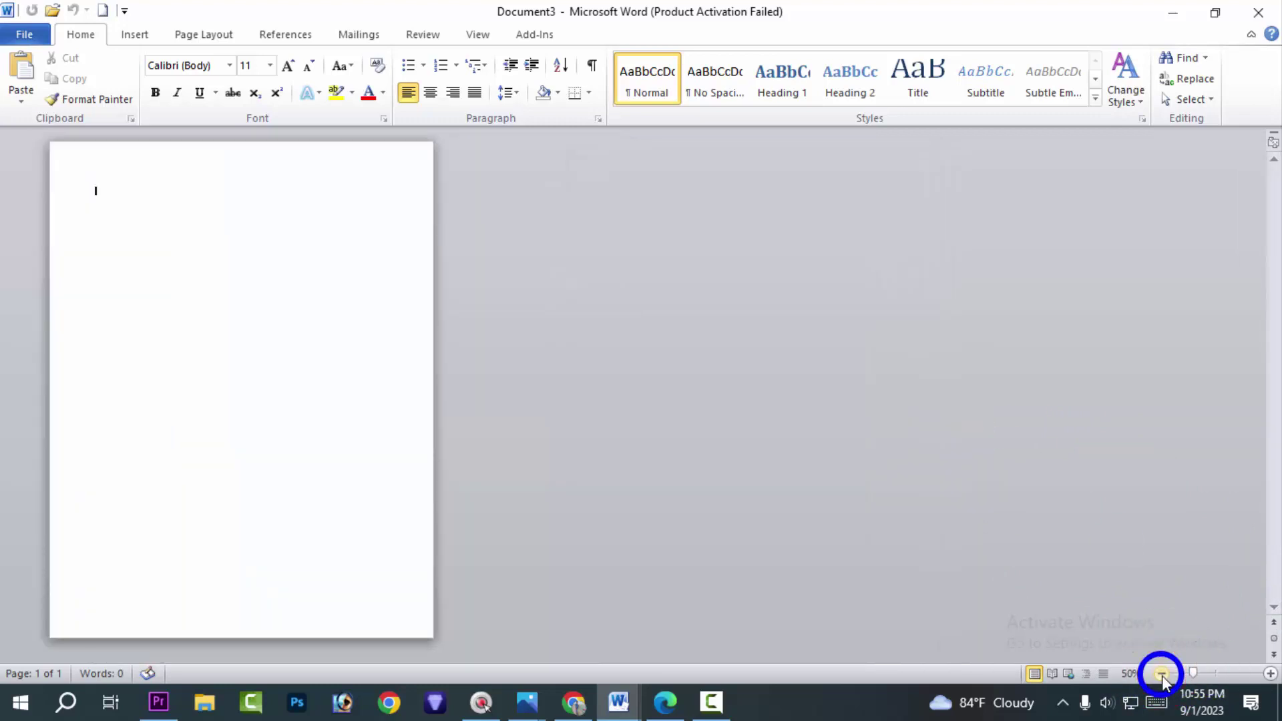
Increase the blank page's zoom level to 130%
click(1270, 674)
click(1269, 674)
click(1269, 674)
click(1269, 674)
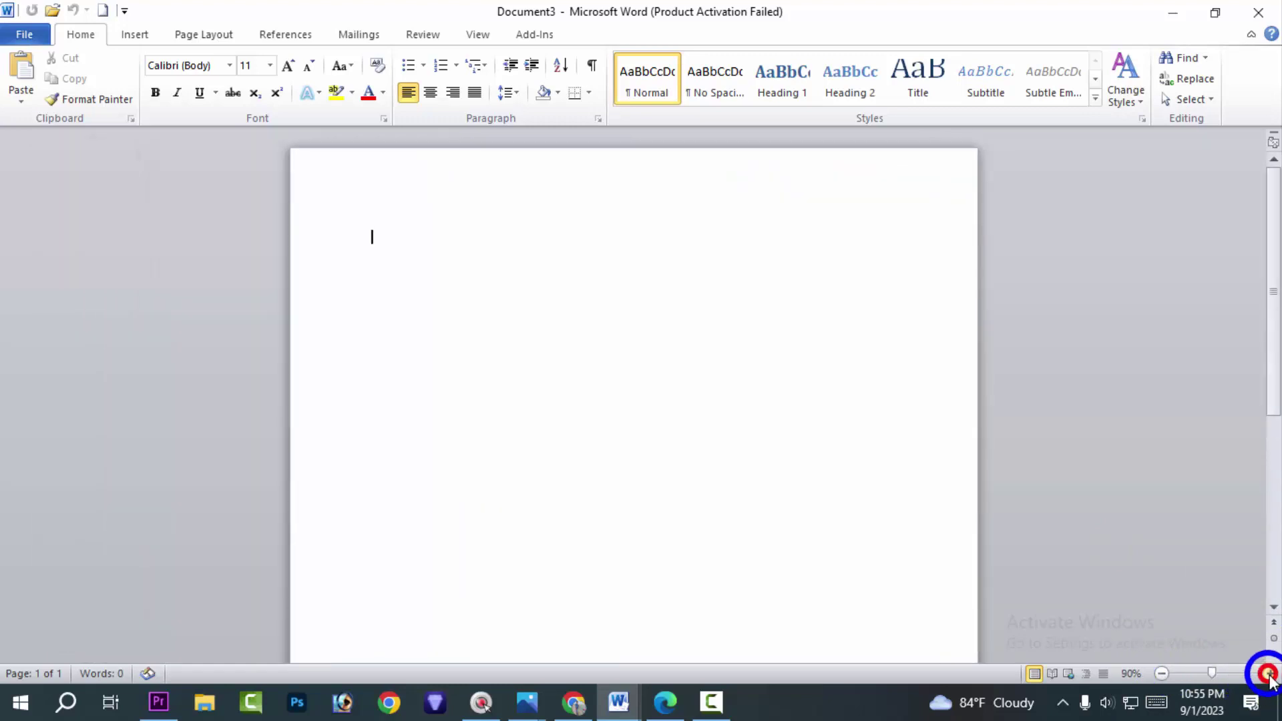
click(1269, 674)
click(1270, 674)
click(1269, 674)
click(1269, 675)
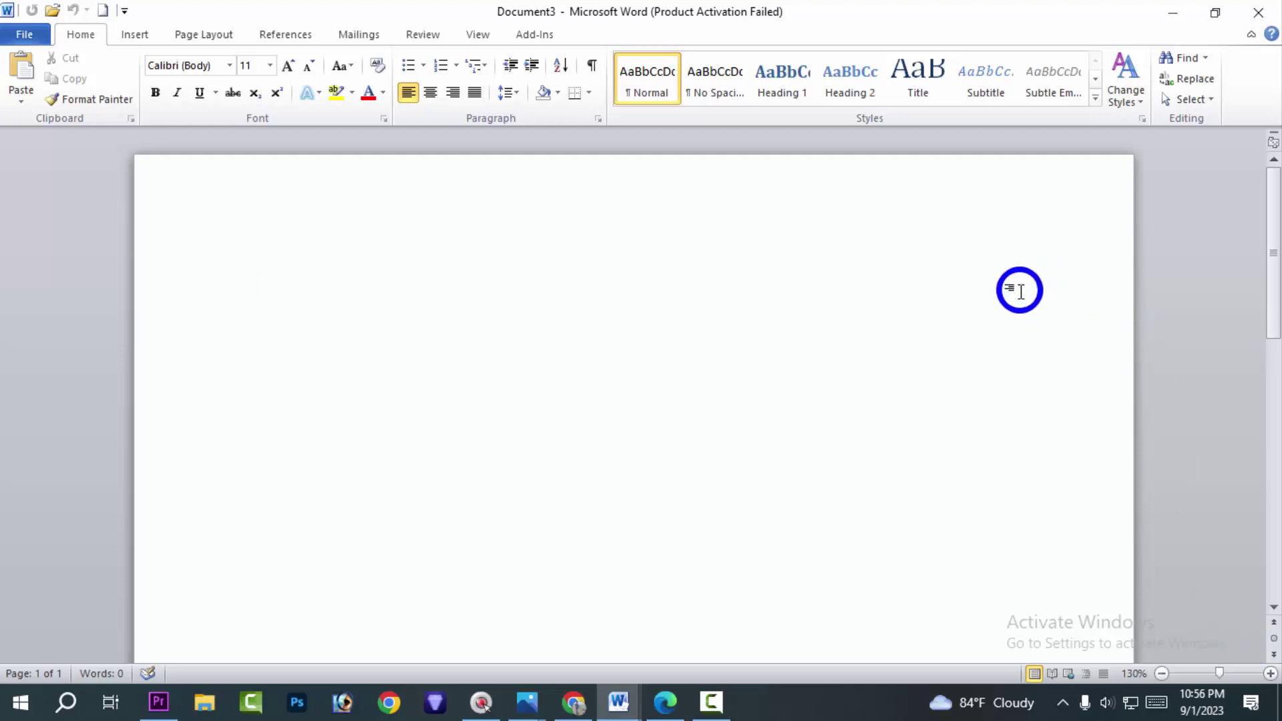
Browse the list of available fonts for the blank document and close it without choosing one
click(444, 305)
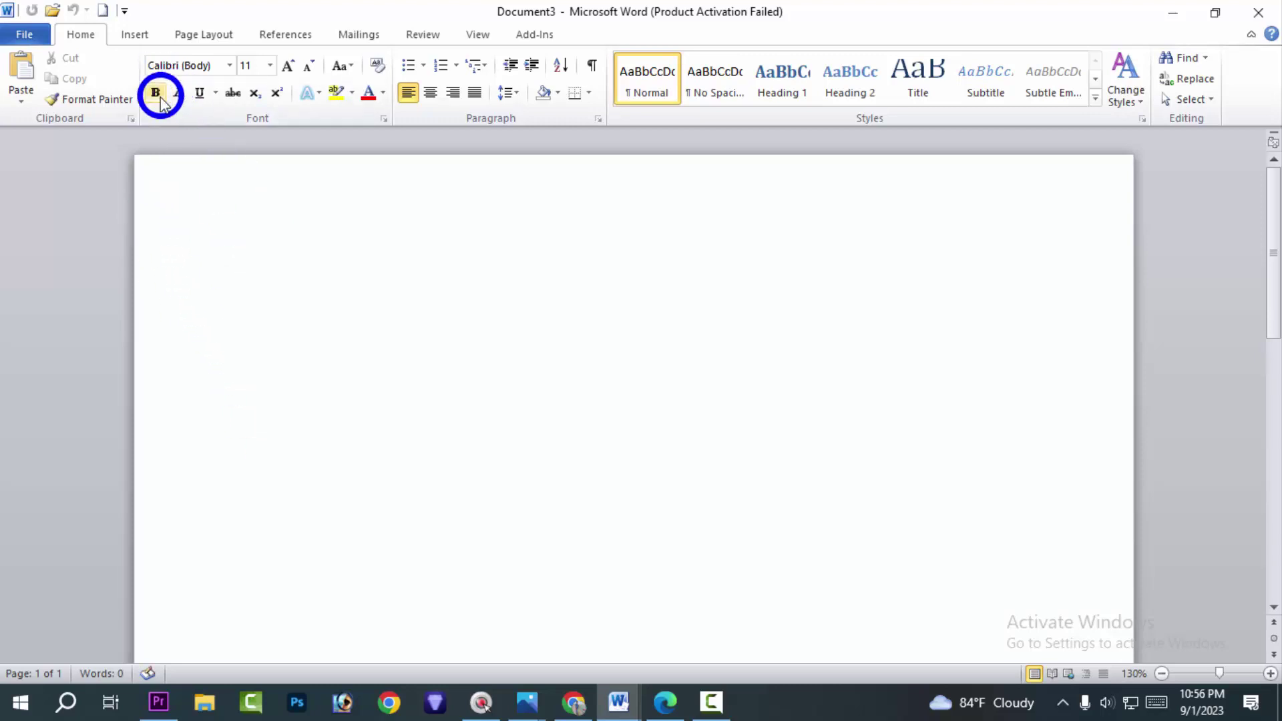
drag(149, 66, 187, 66)
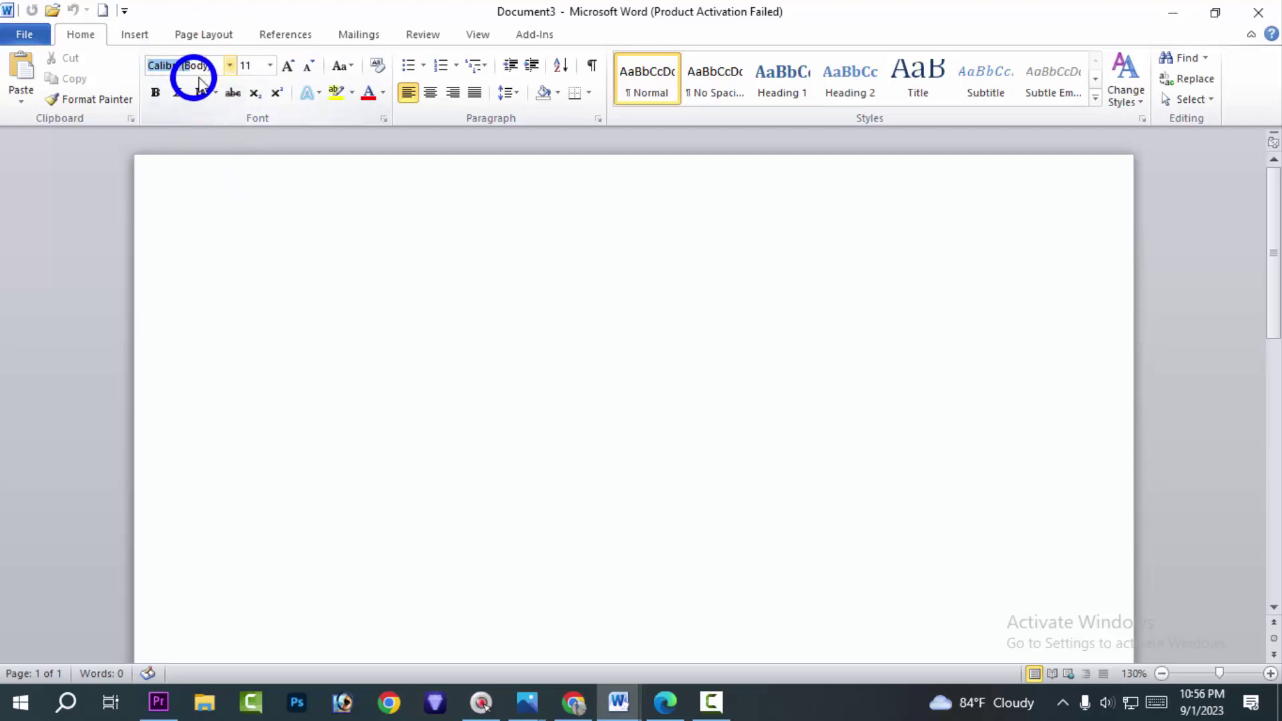
click(229, 64)
scroll(269, 324, down, 15)
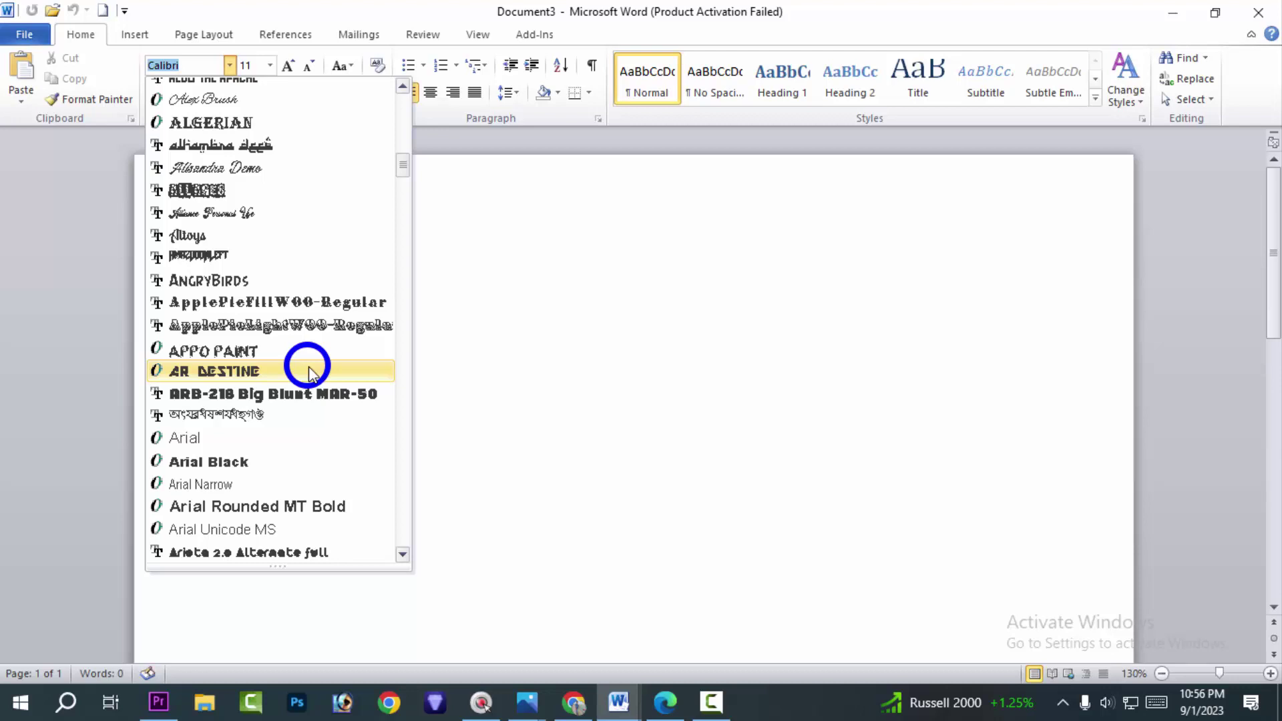
scroll(320, 287, down, 20)
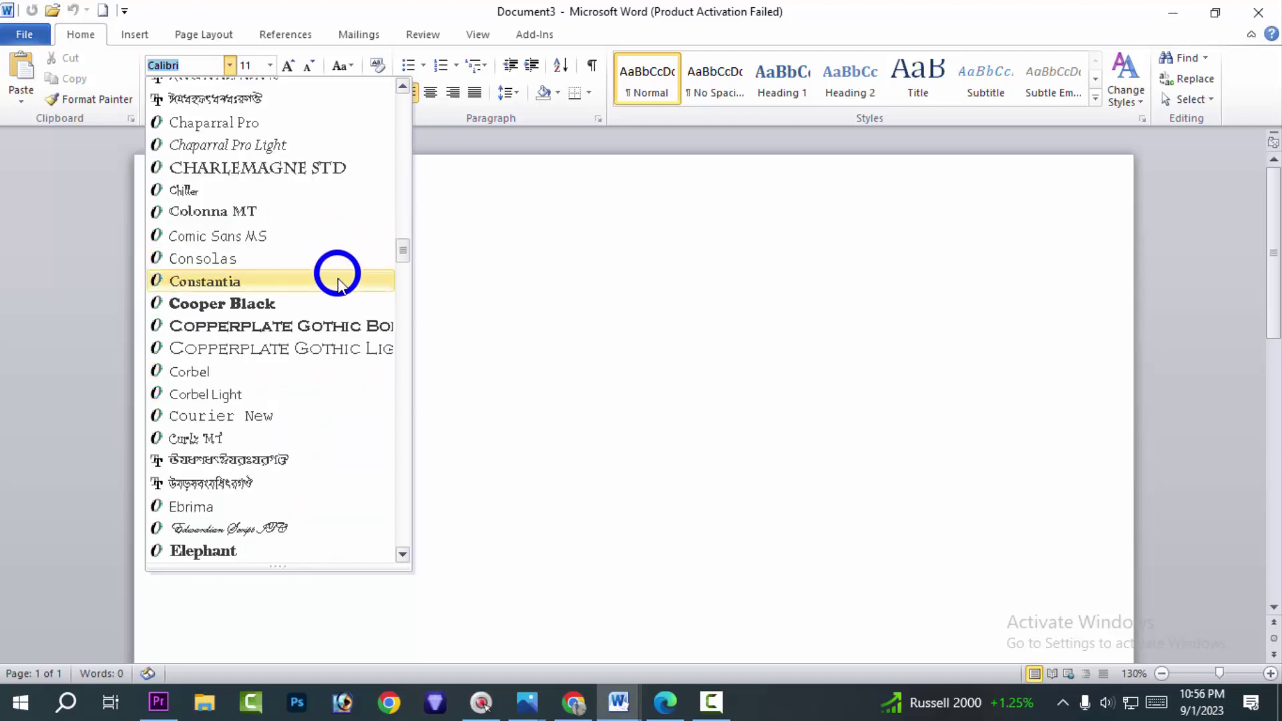
scroll(337, 283, down, 12)
scroll(334, 277, up, 9)
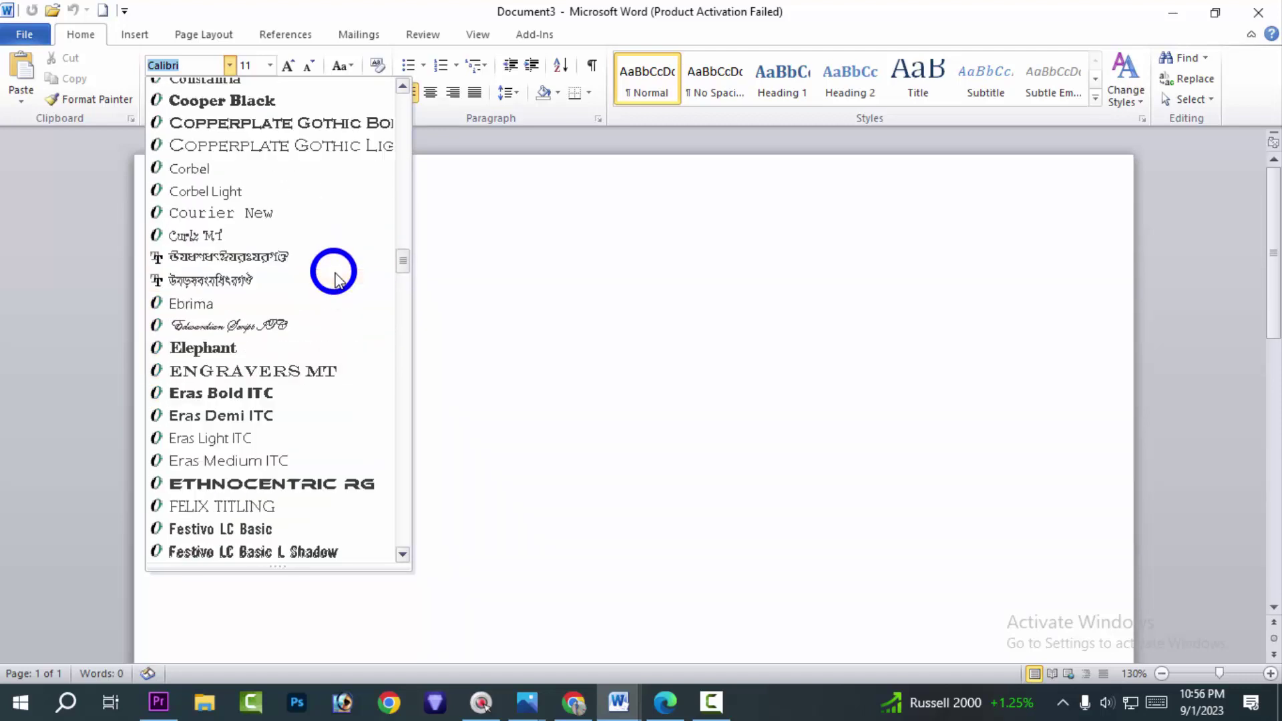
scroll(337, 277, up, 6)
click(824, 367)
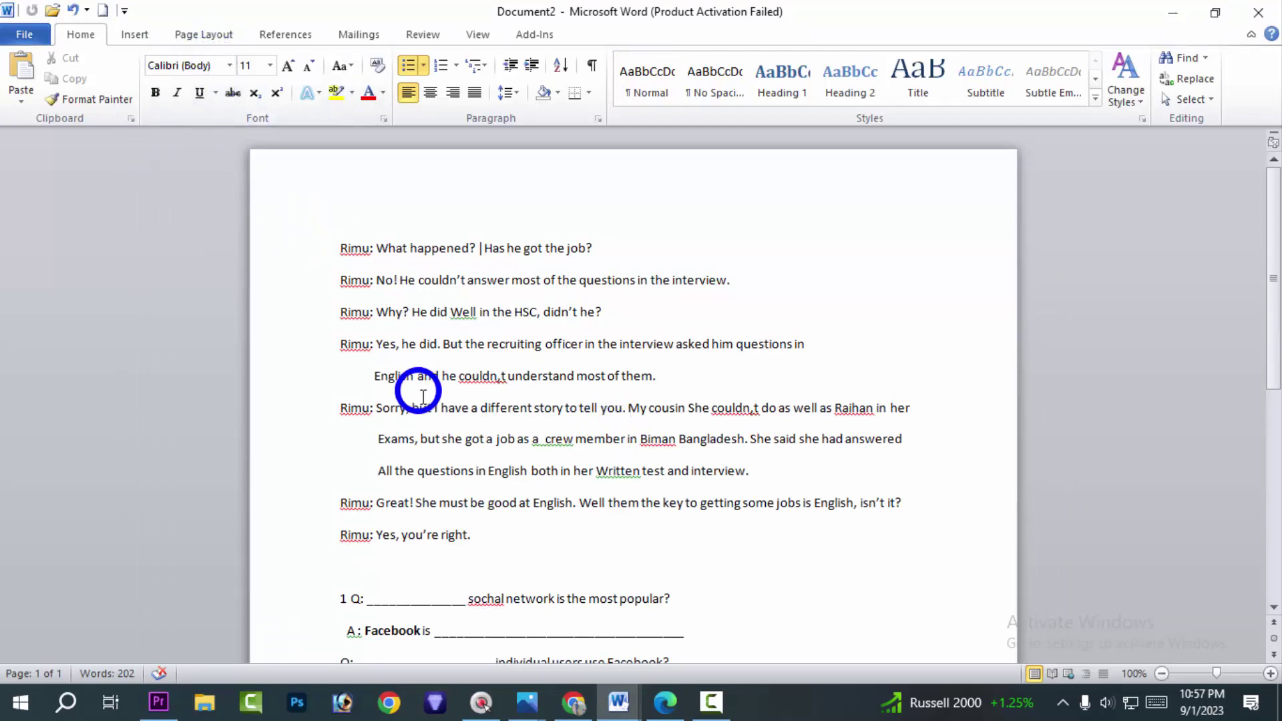
Read through the dialogue, the question-and-answer exercise and the bulleted travel list in Document2
scroll(424, 392, down, 6)
scroll(429, 399, down, 2)
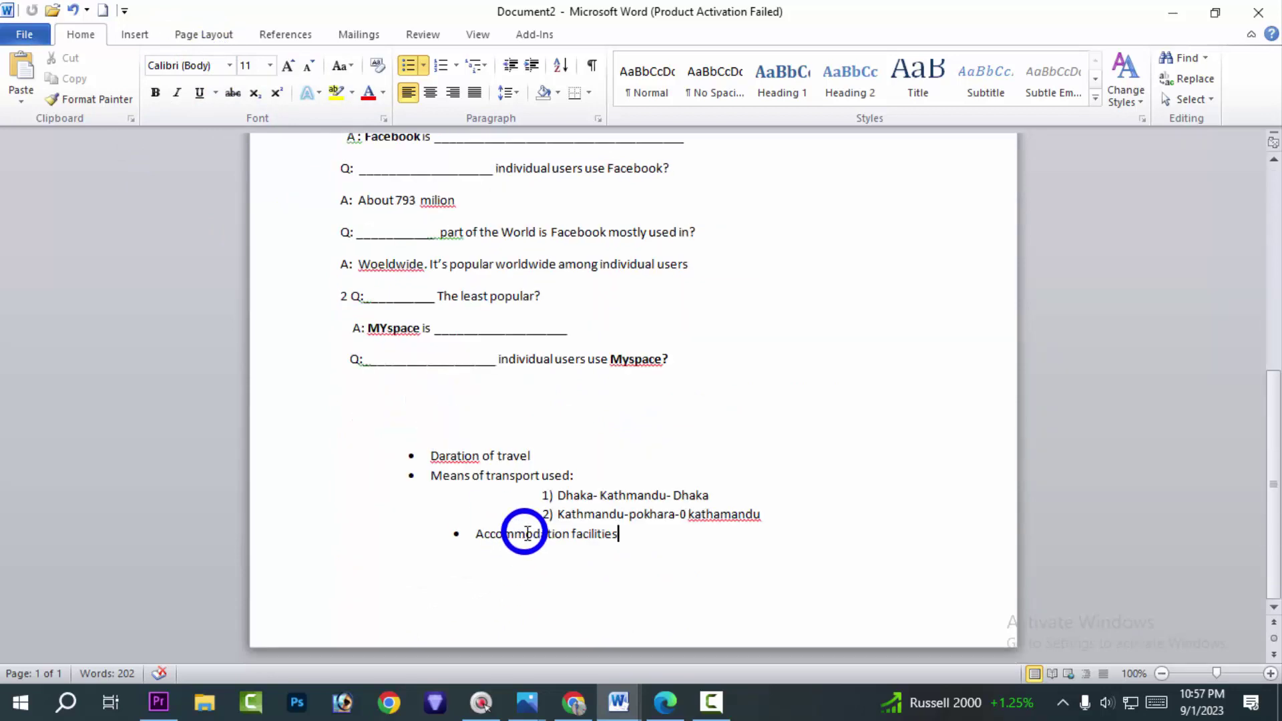
scroll(507, 521, up, 3)
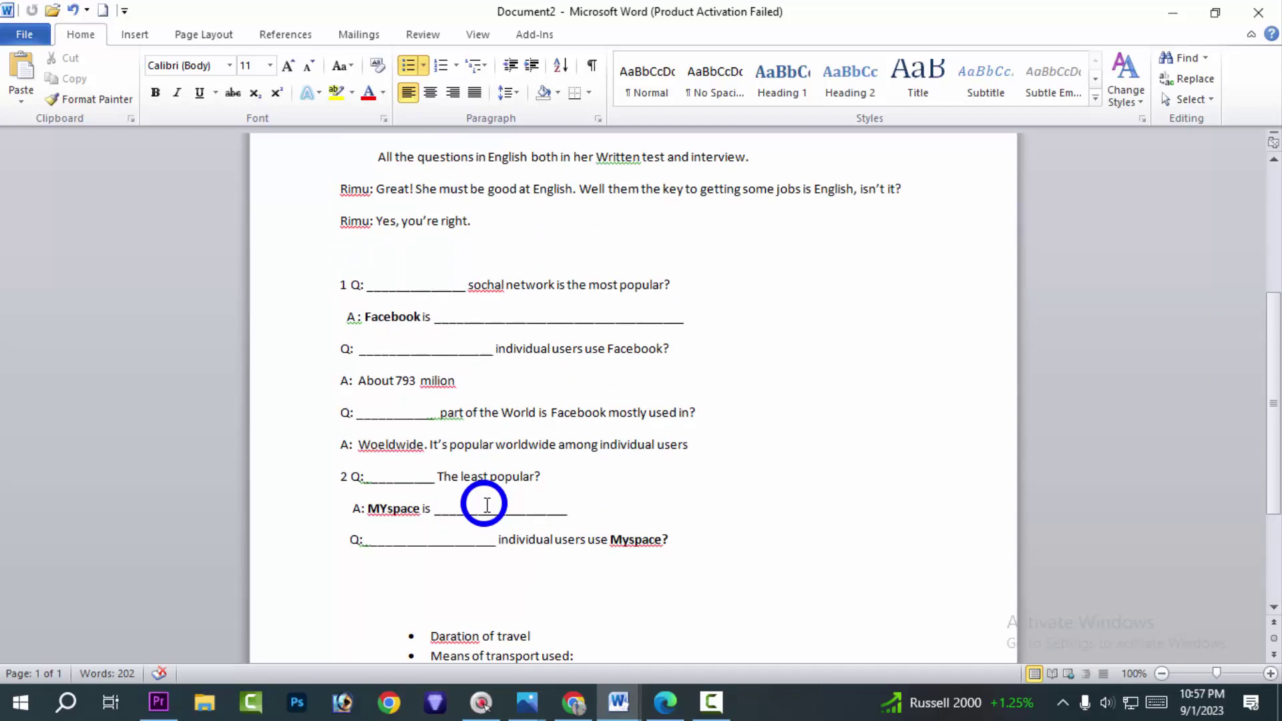
scroll(409, 340, up, 5)
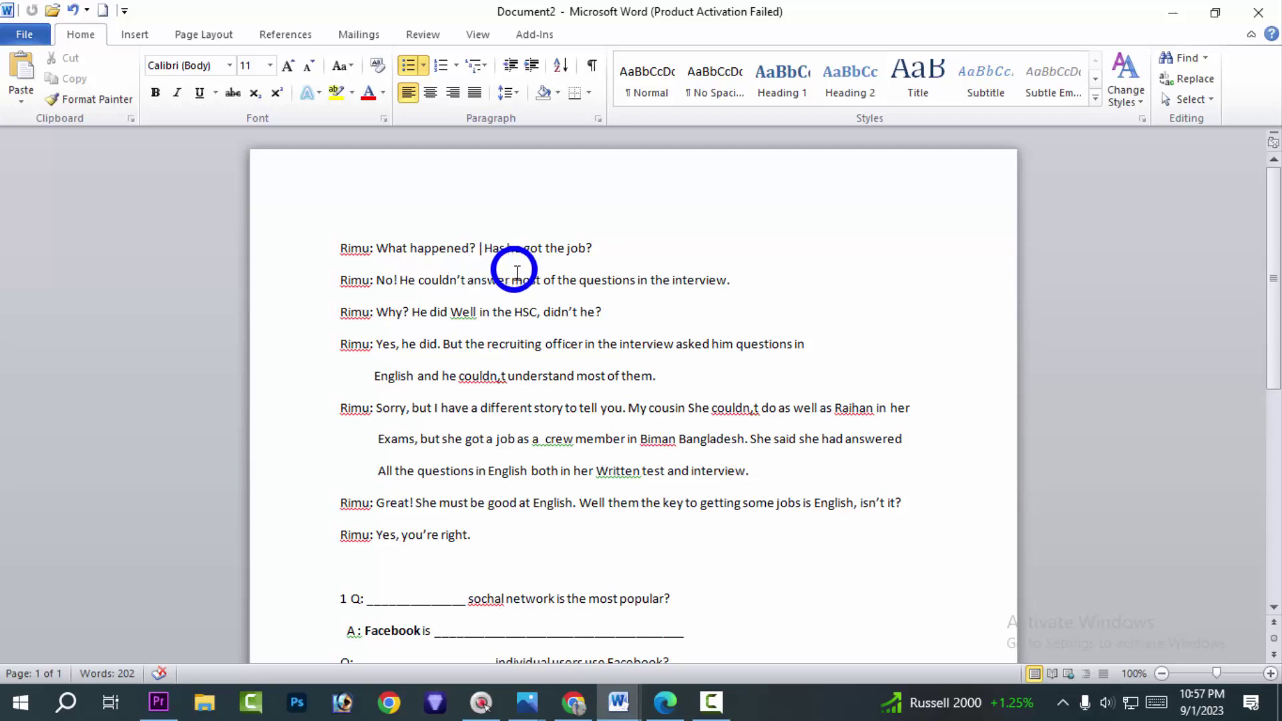
scroll(514, 273, down, 2)
scroll(511, 274, up, 2)
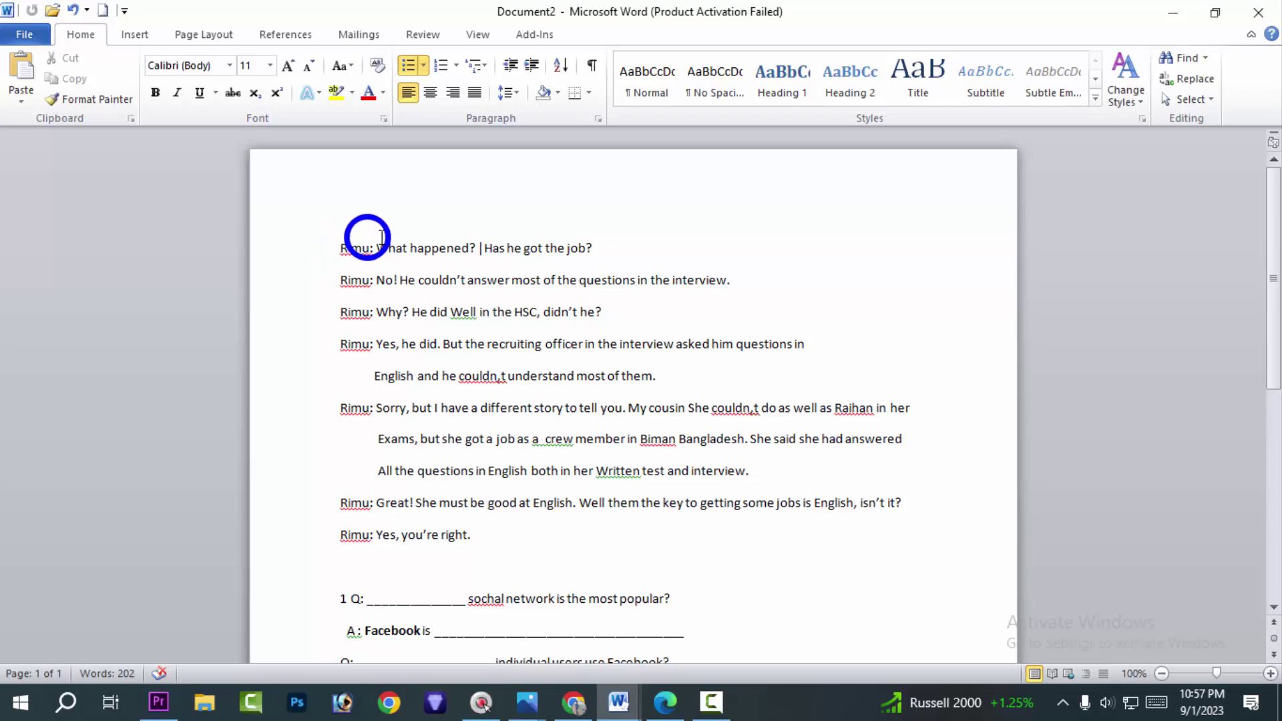
Set the font of the first dialogue line, "What happened? Has he got the job?", to Adobe Gothic Std B
drag(334, 248, 652, 229)
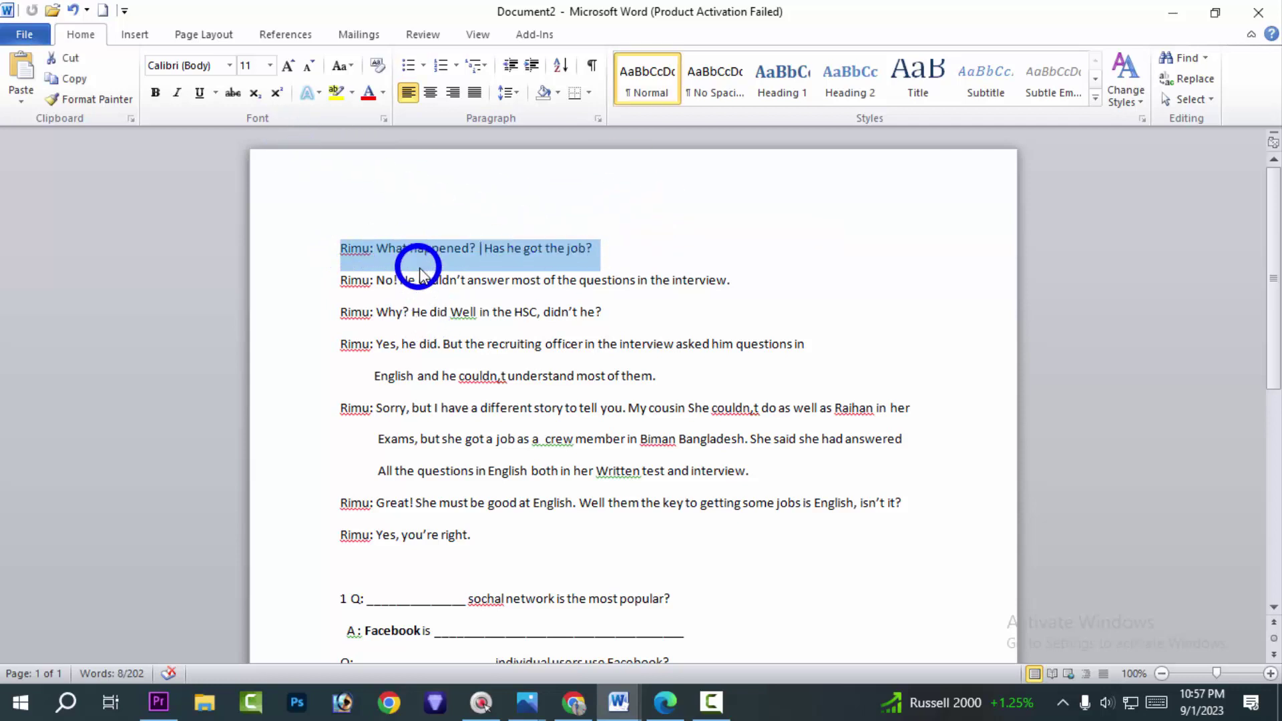
click(230, 65)
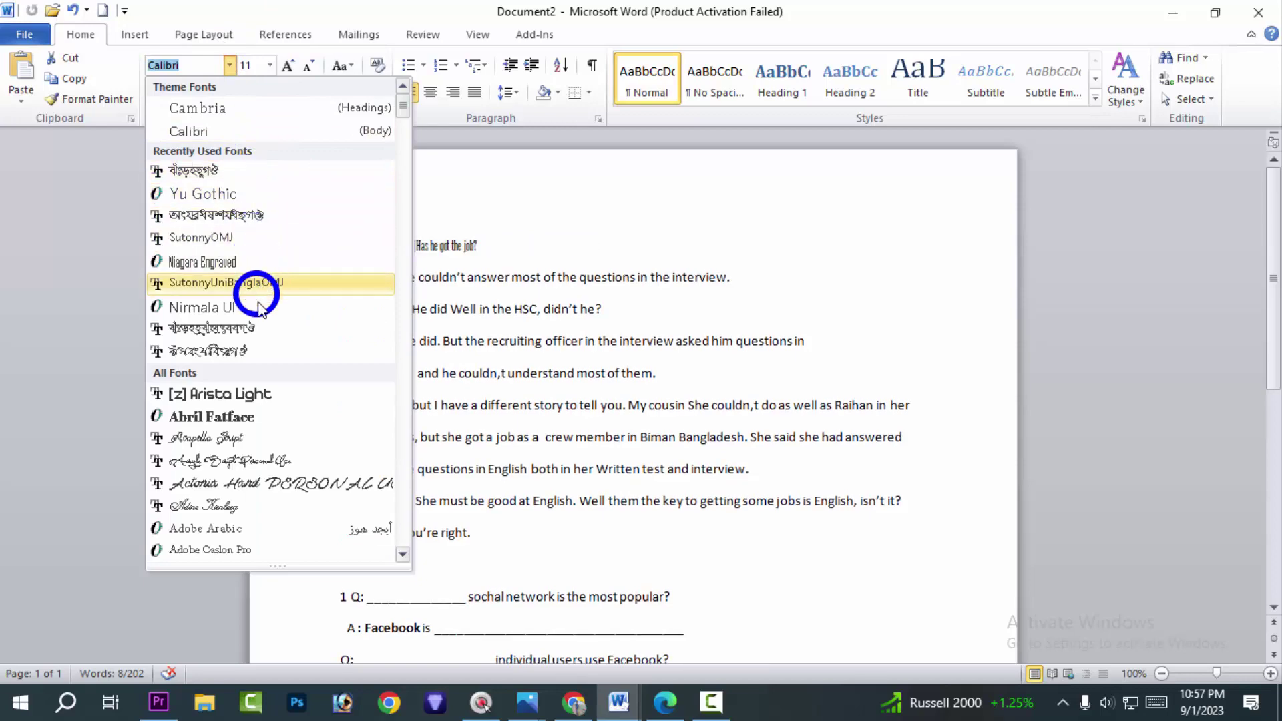
scroll(255, 458, down, 1)
scroll(254, 458, down, 5)
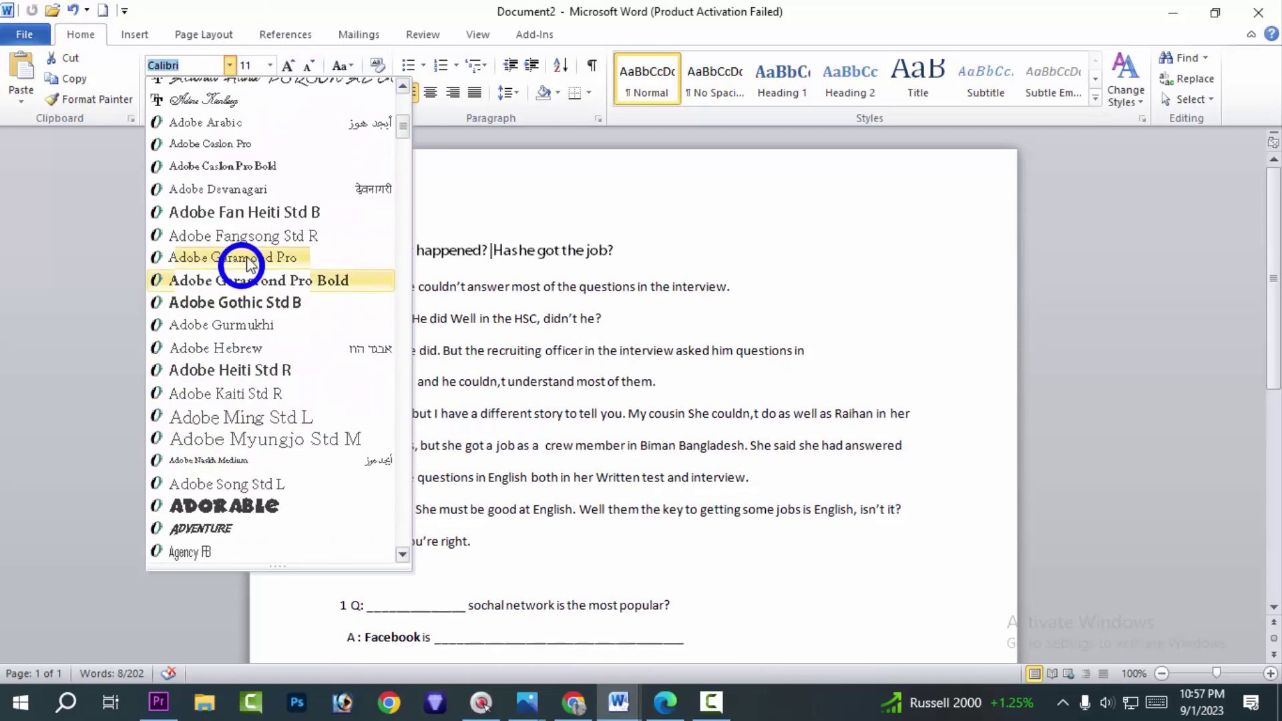
click(274, 304)
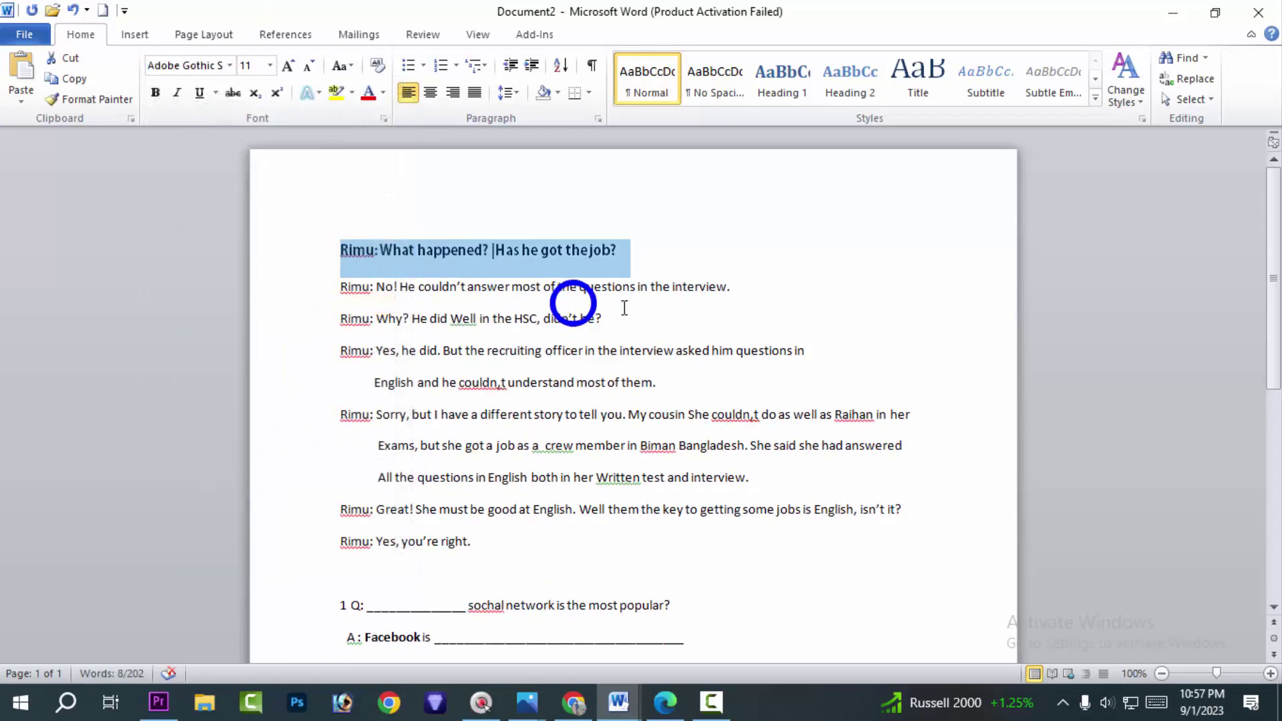
click(613, 254)
drag(335, 250, 739, 263)
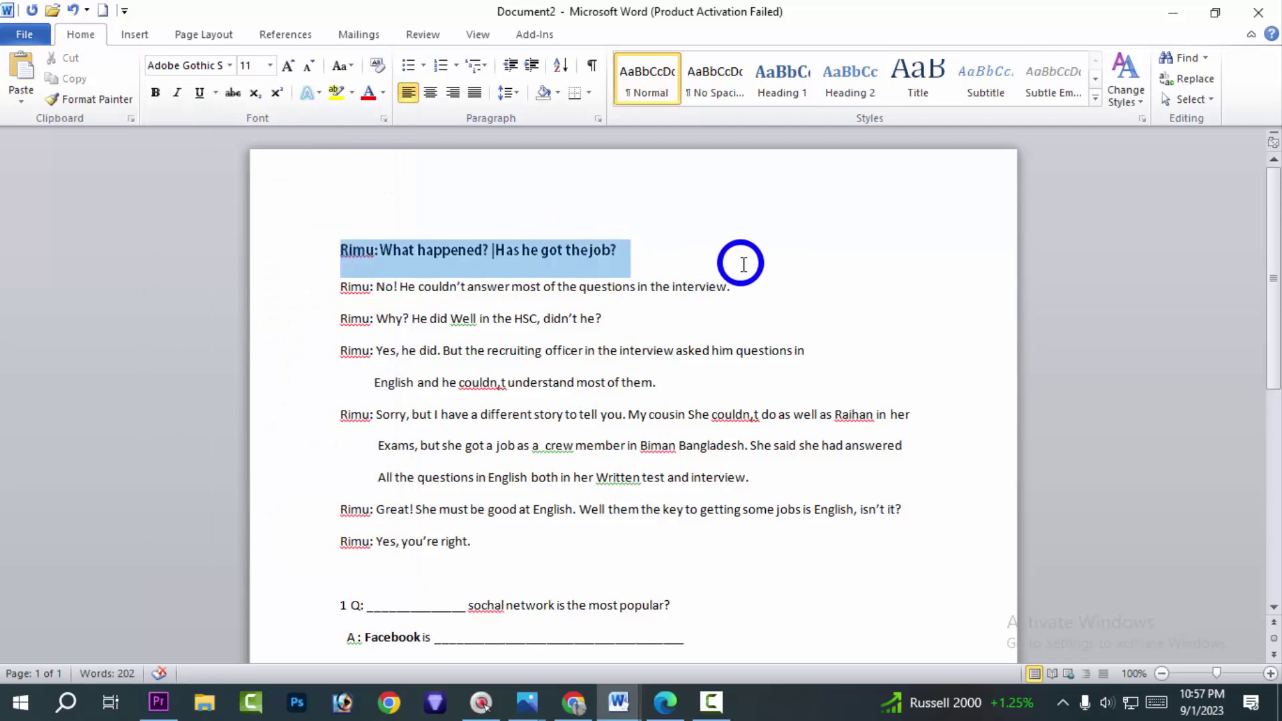
click(738, 259)
drag(657, 259, 750, 549)
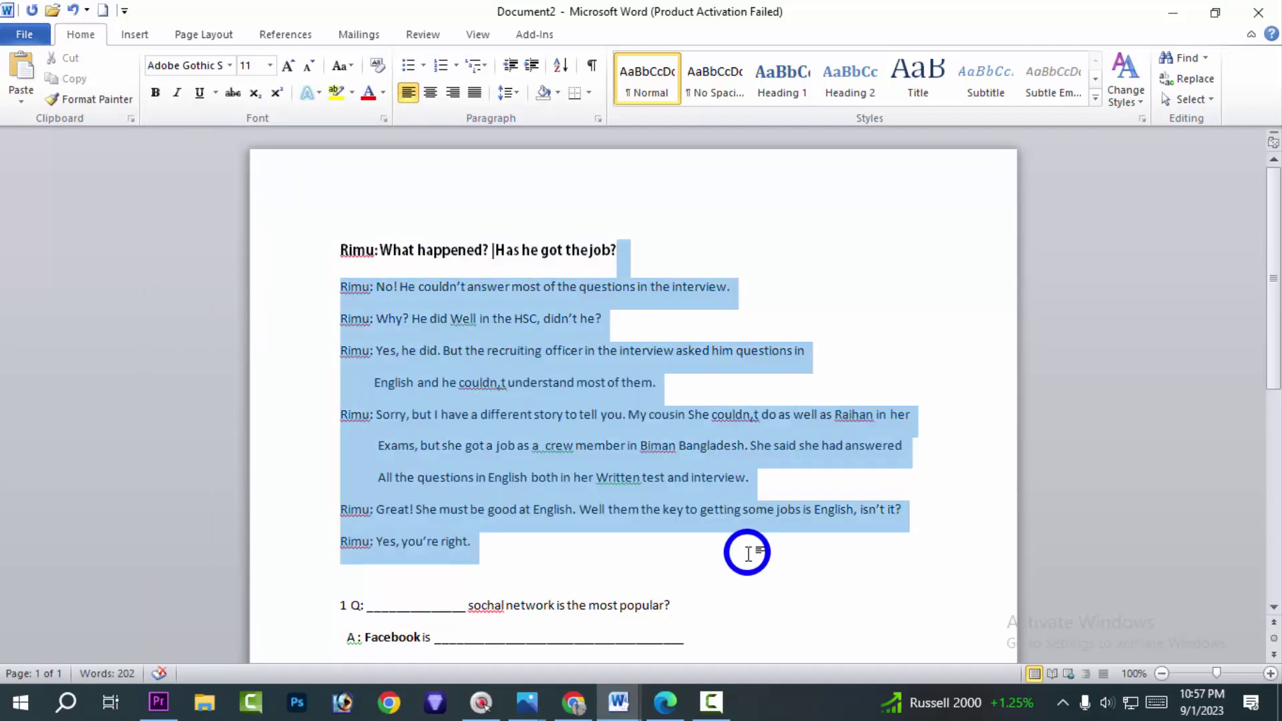
click(703, 263)
Preview other fonts, including the Bahnschrift variants, on the first dialogue line and dismiss the font list without choosing one
drag(703, 263, 234, 214)
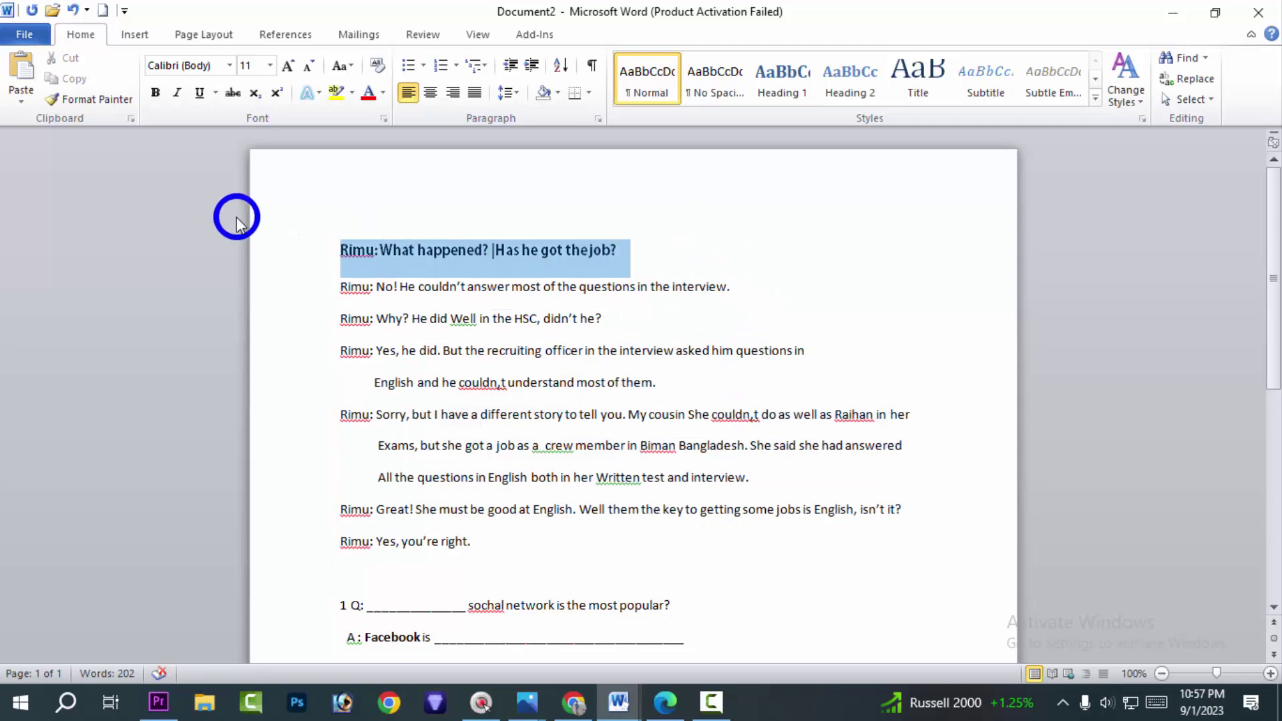
click(231, 65)
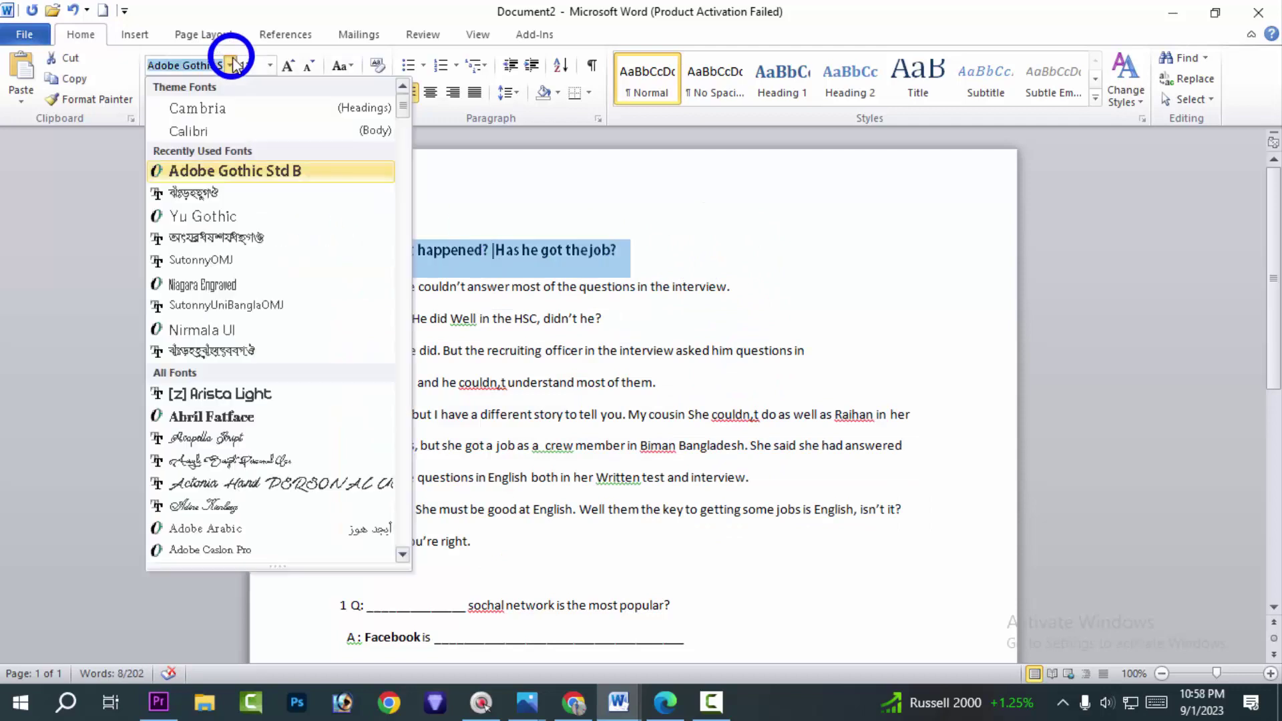
scroll(267, 374, down, 10)
scroll(281, 401, down, 5)
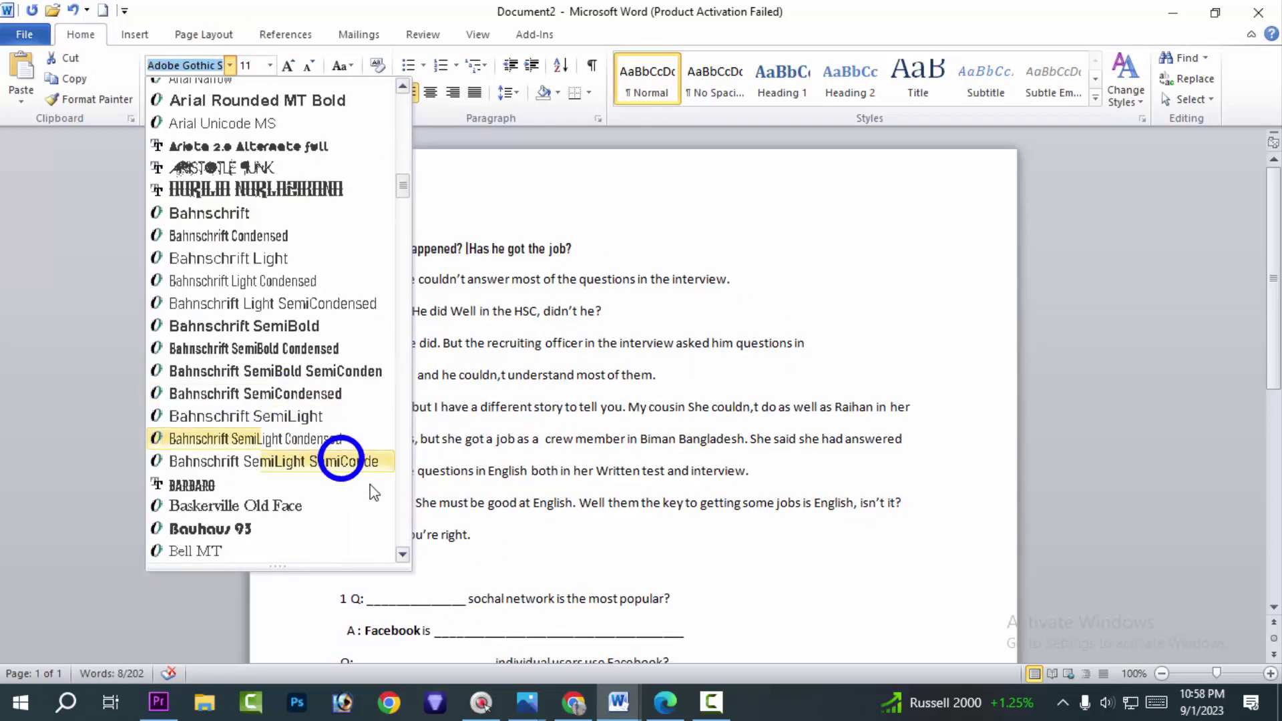
click(781, 263)
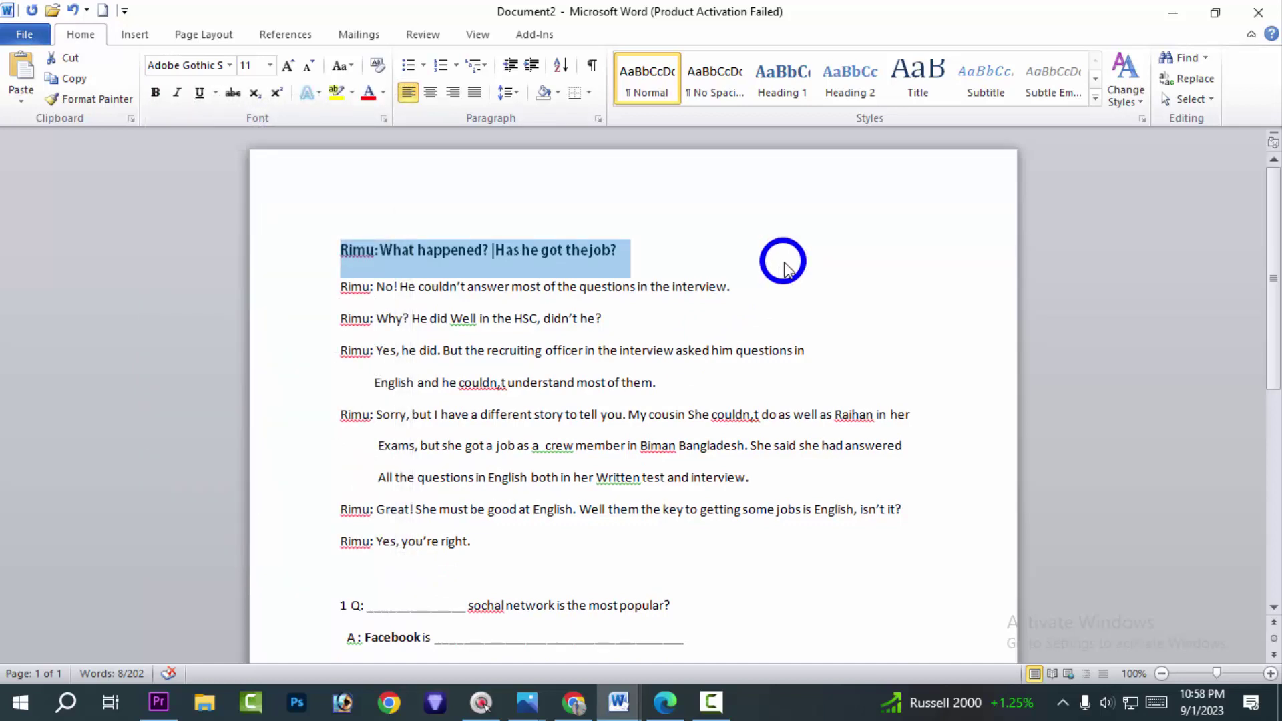
click(802, 211)
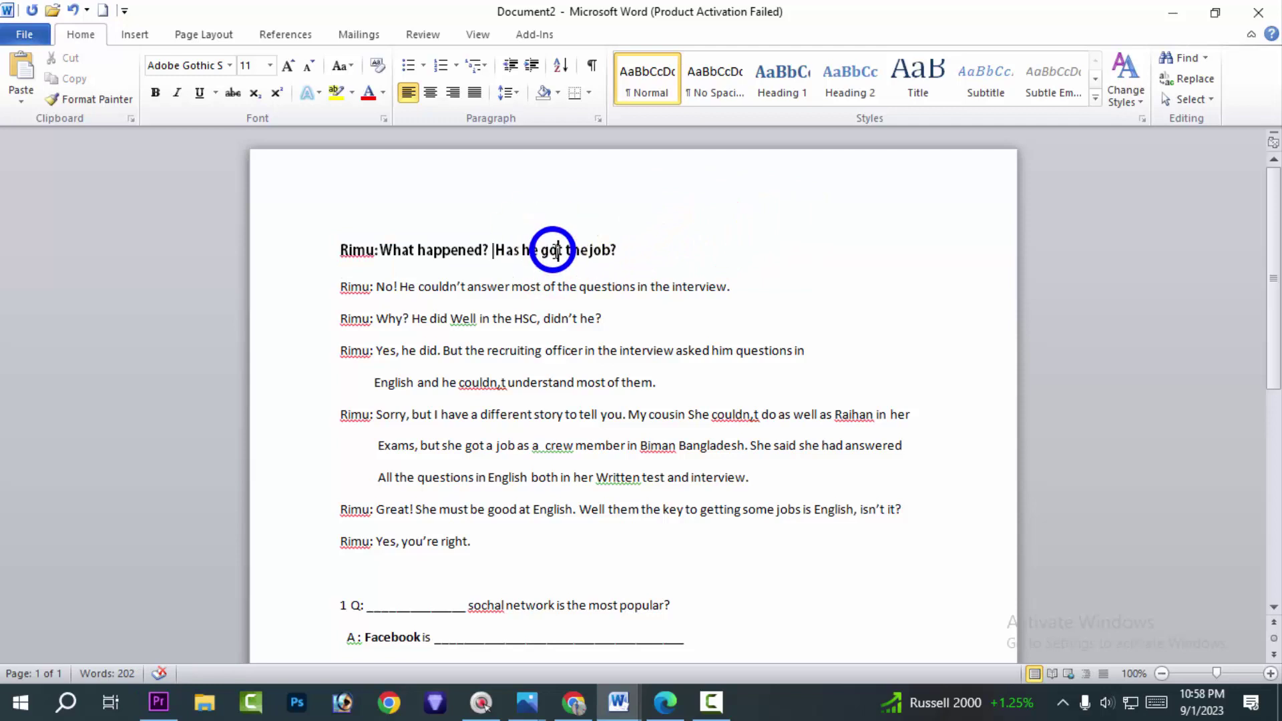
double_click(554, 251)
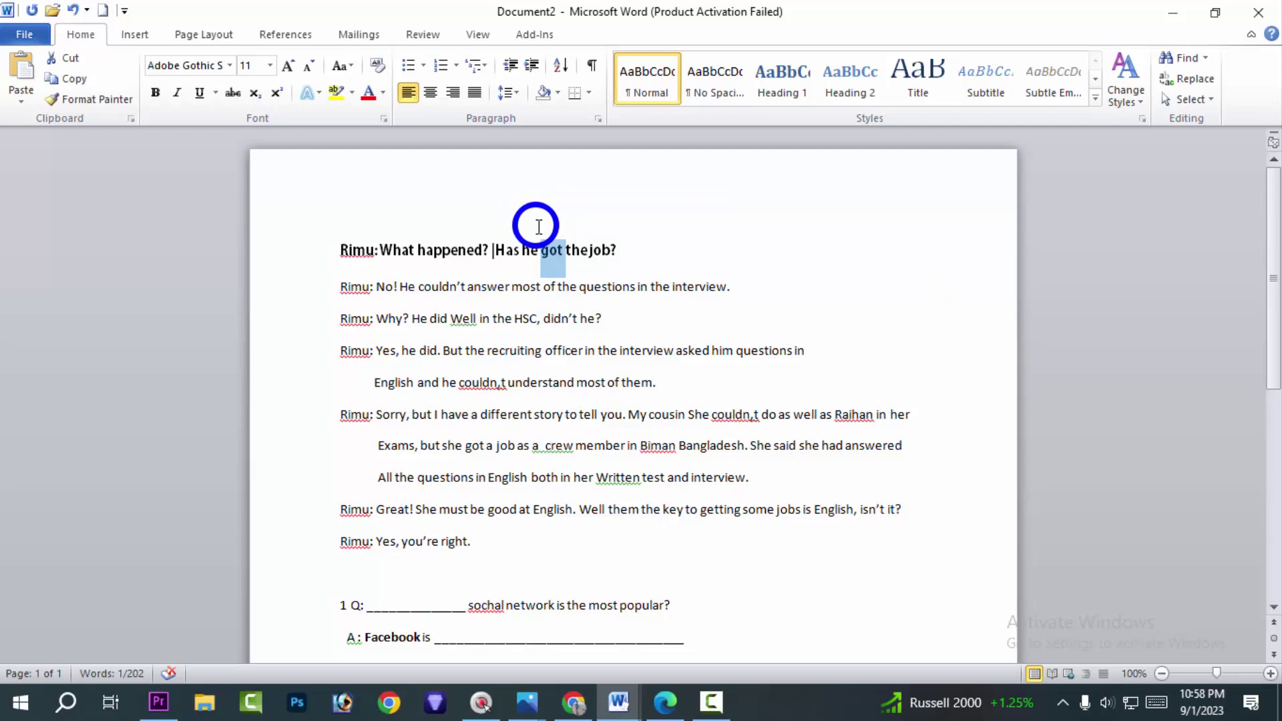
click(778, 244)
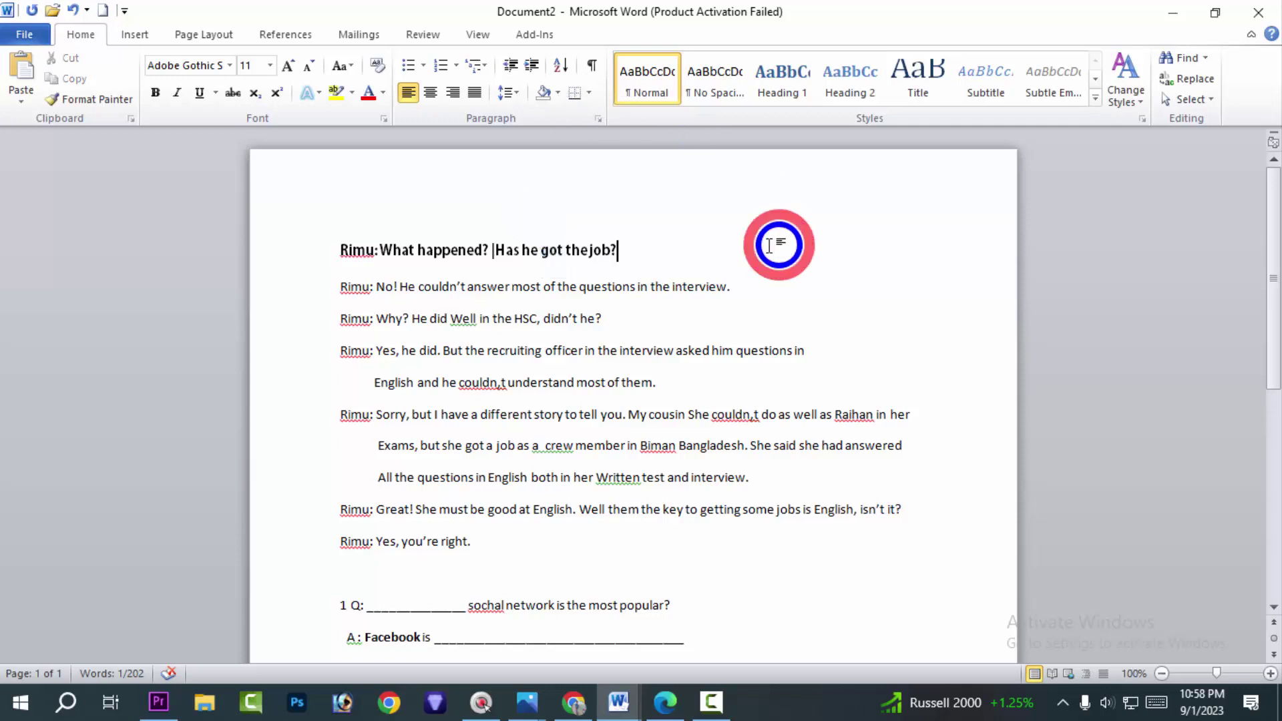
Select the first two dialogue lines together, and demonstrate selecting the word "Has" and the whole first line
drag(338, 249, 924, 295)
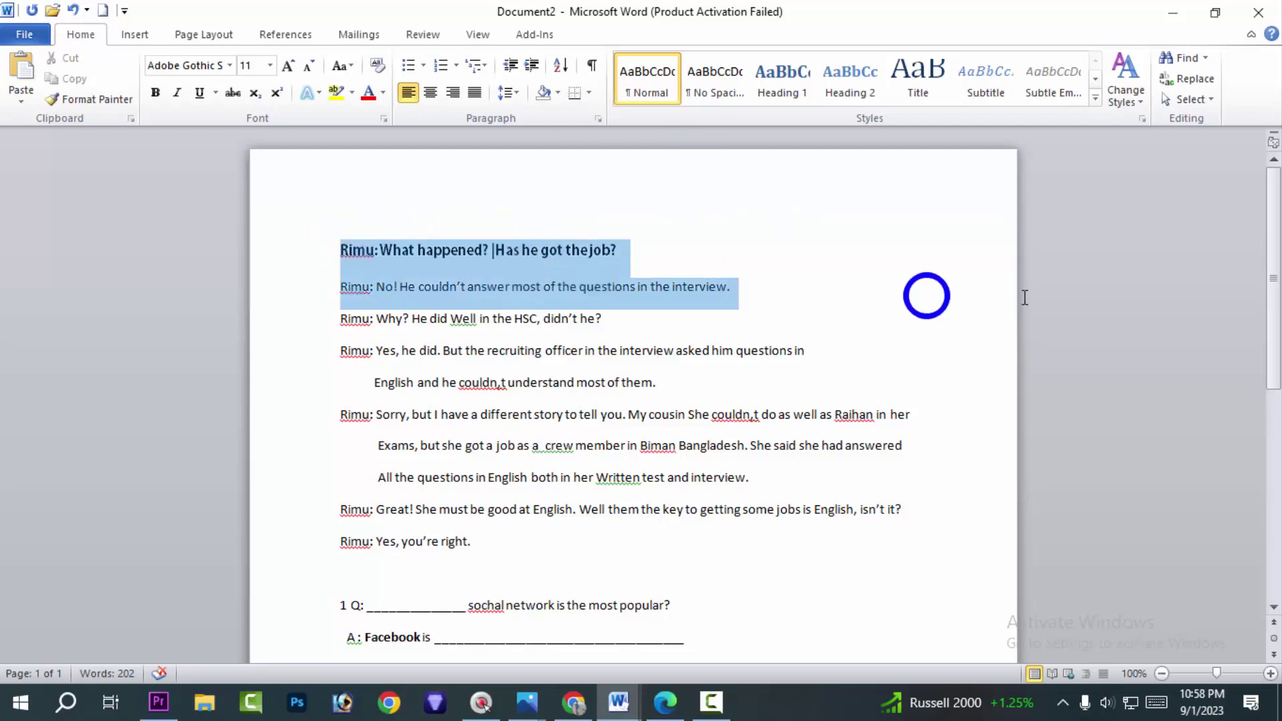
drag(1066, 297, 928, 197)
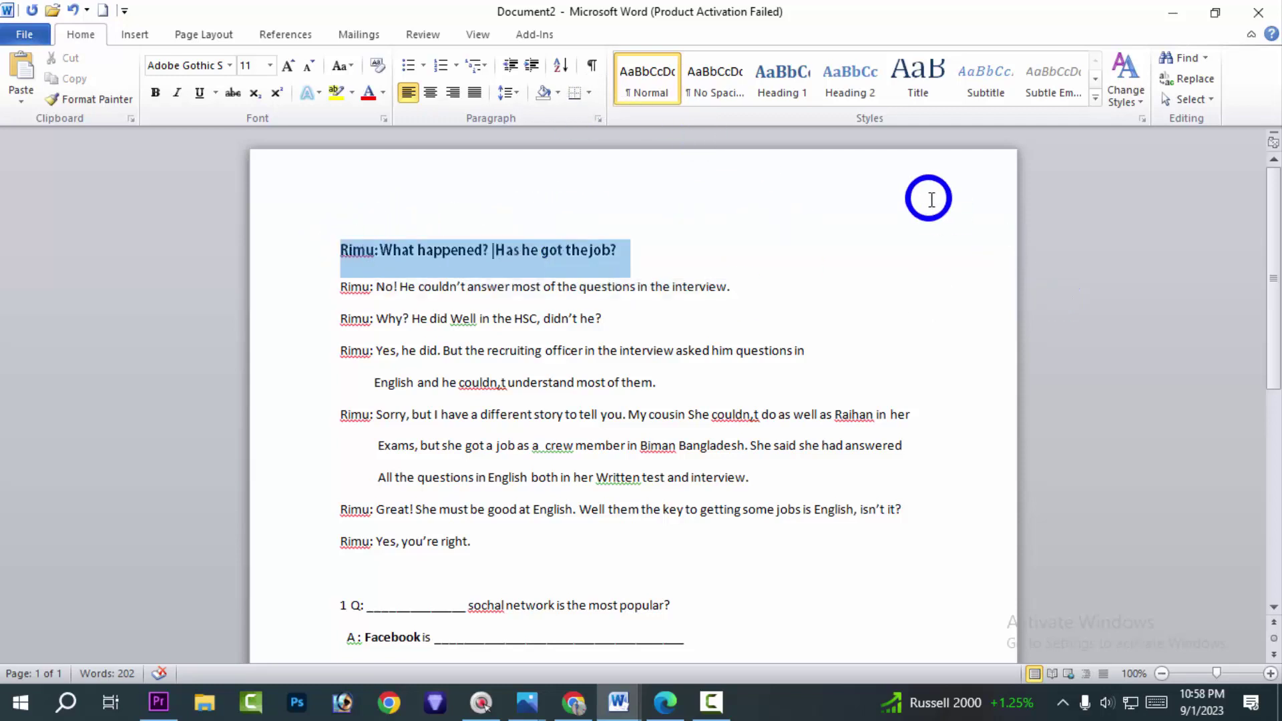
click(493, 252)
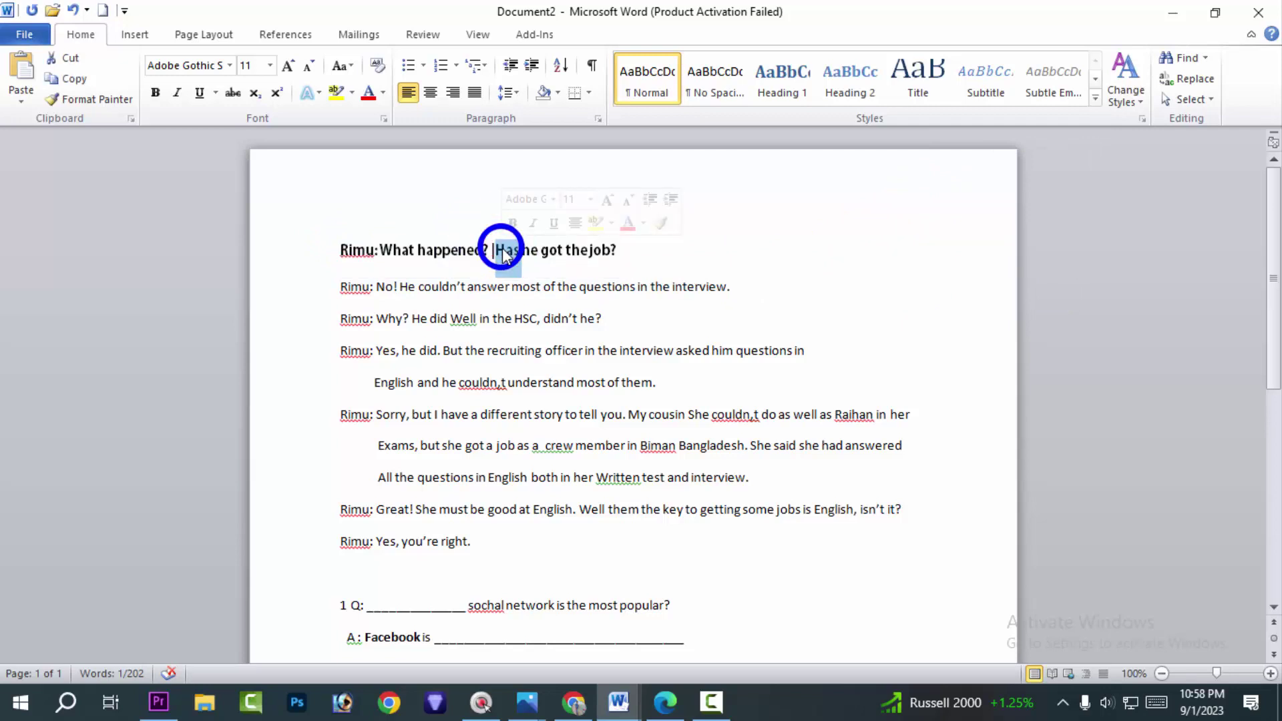
double_click(502, 250)
click(502, 249)
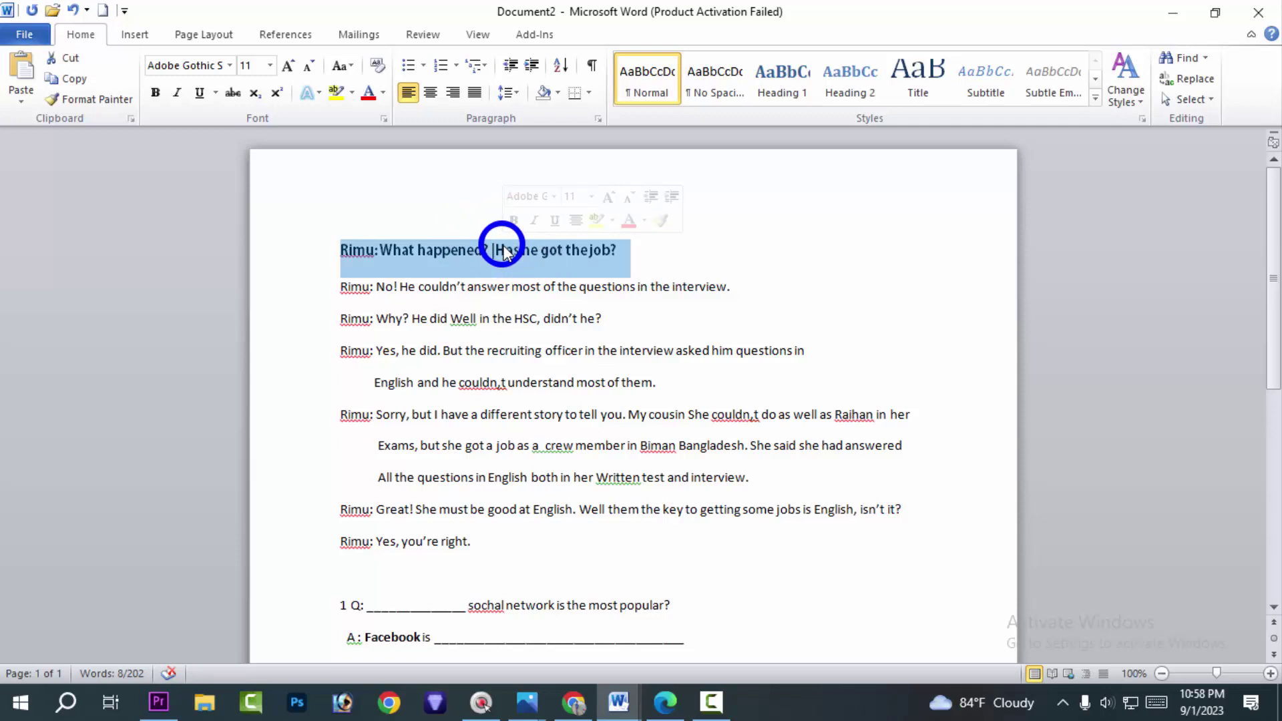
Demonstrate selecting only the word "the" in the first dialogue line, and the entire line
click(607, 253)
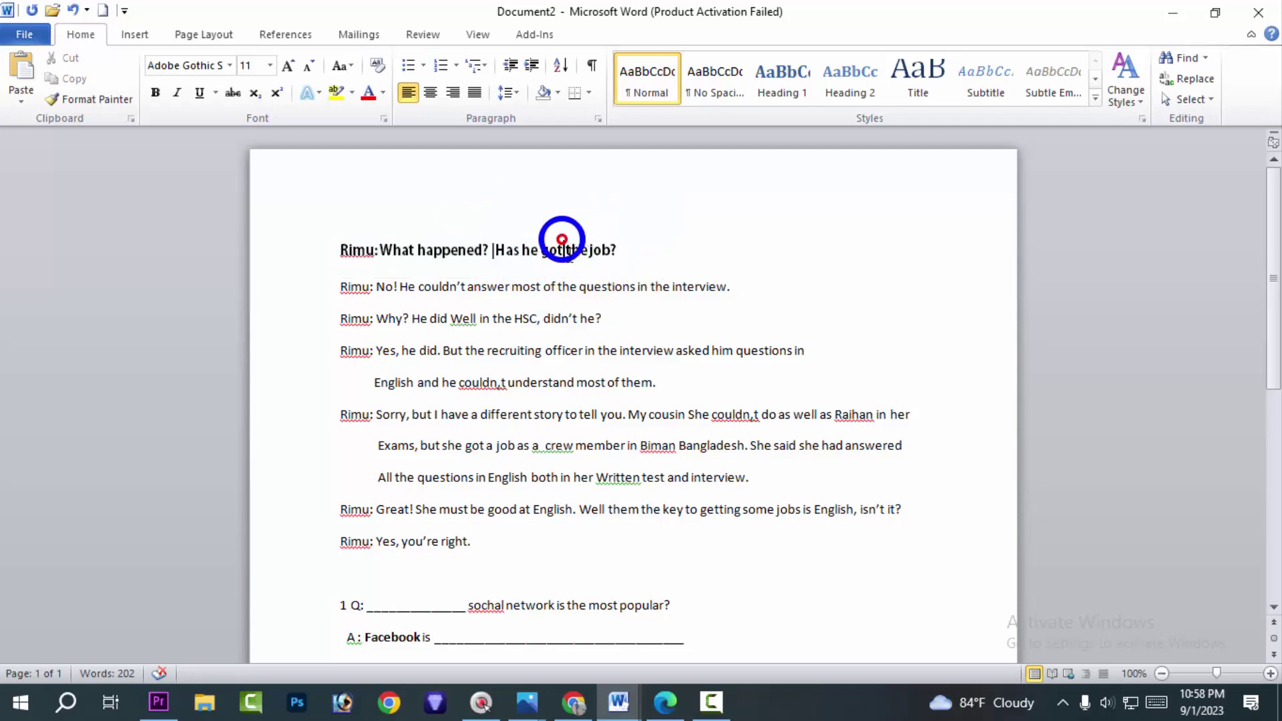
double_click(575, 253)
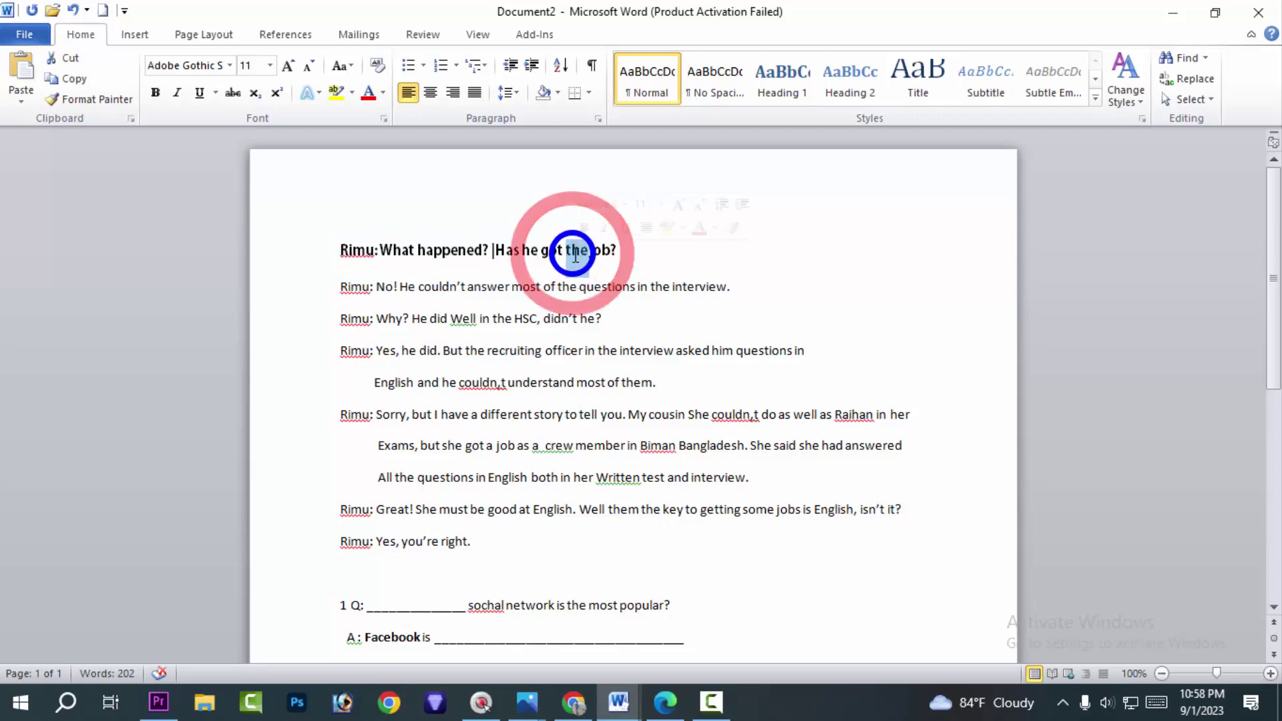
click(574, 252)
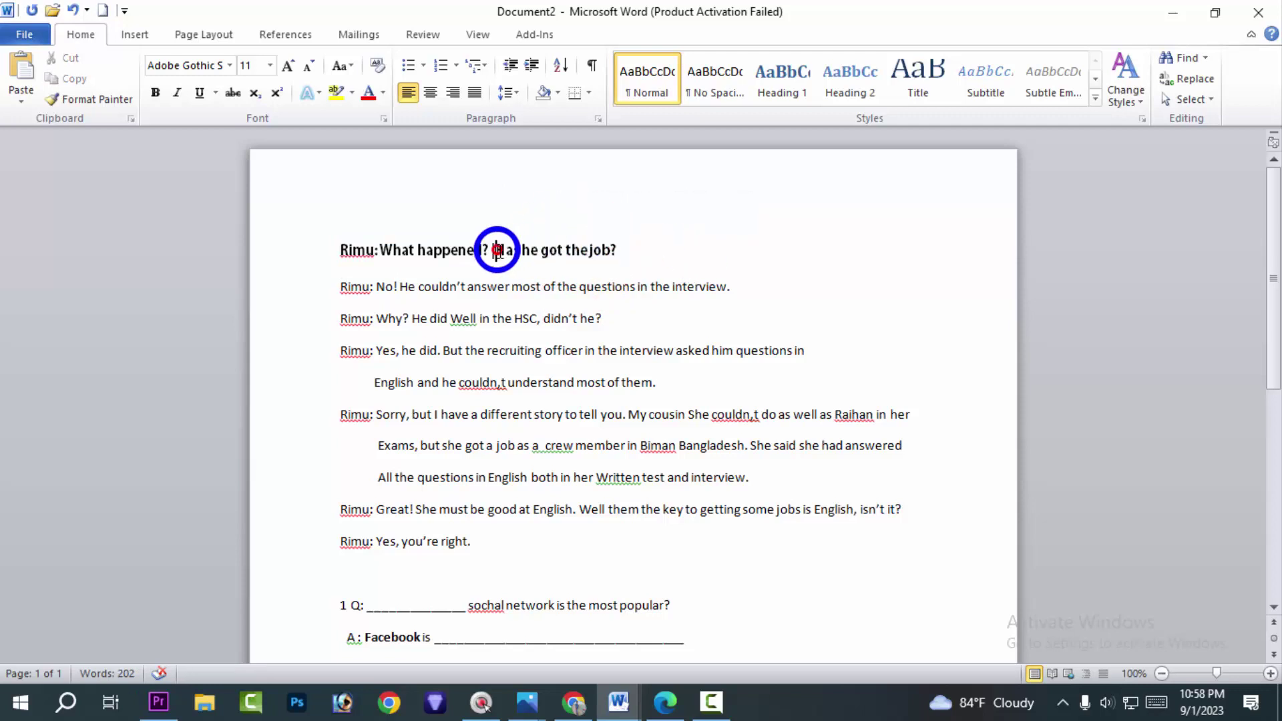
triple_click(497, 257)
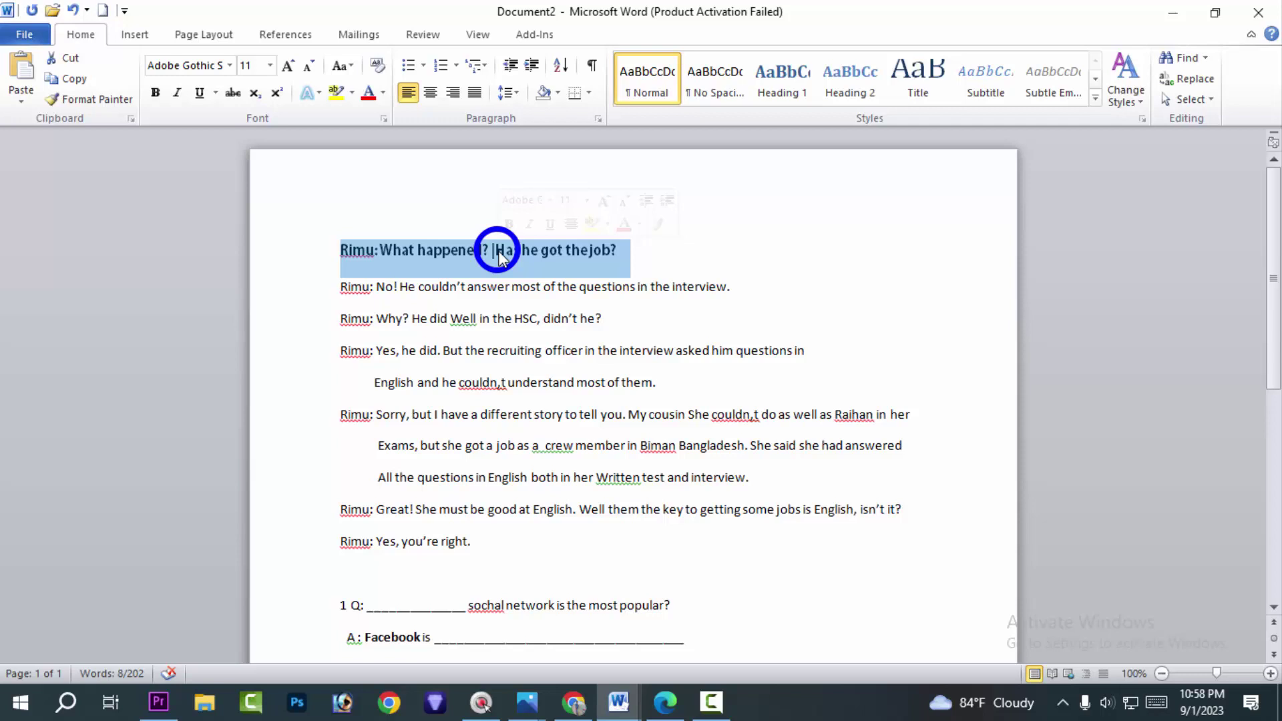
Select the first dialogue line from its end back to its start, and clear the selection
click(692, 223)
drag(655, 258, 227, 259)
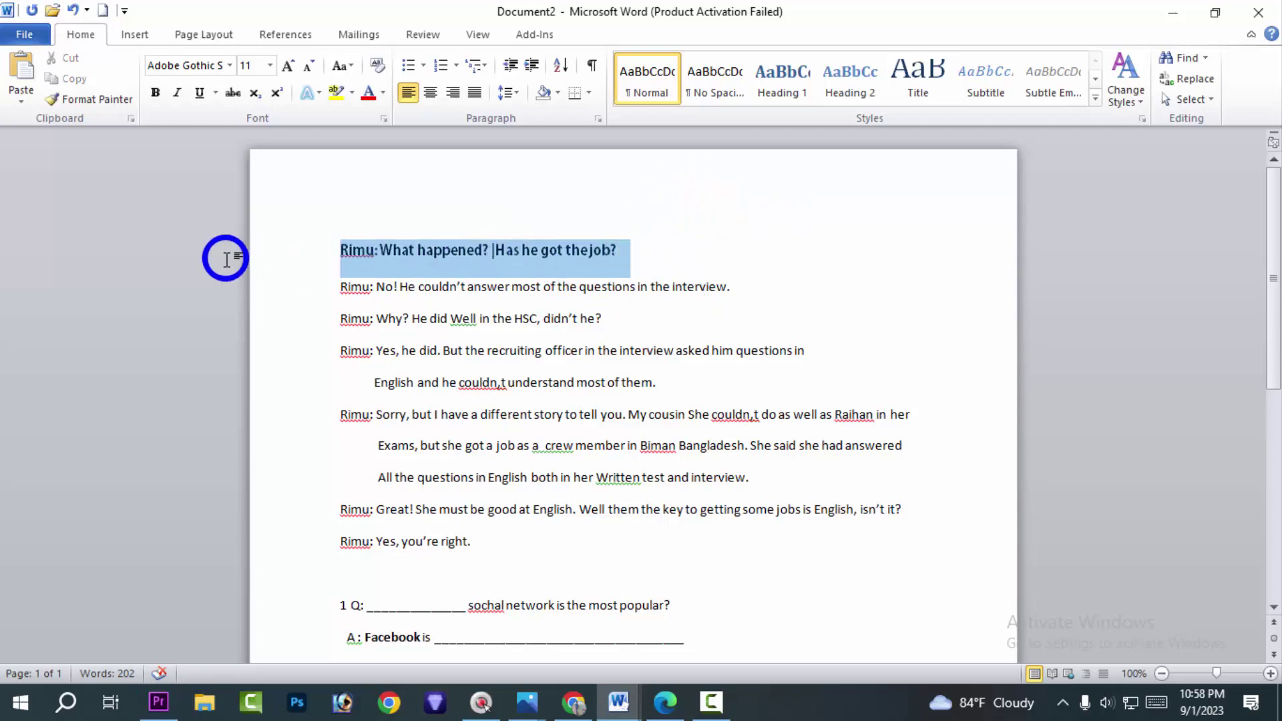
click(713, 273)
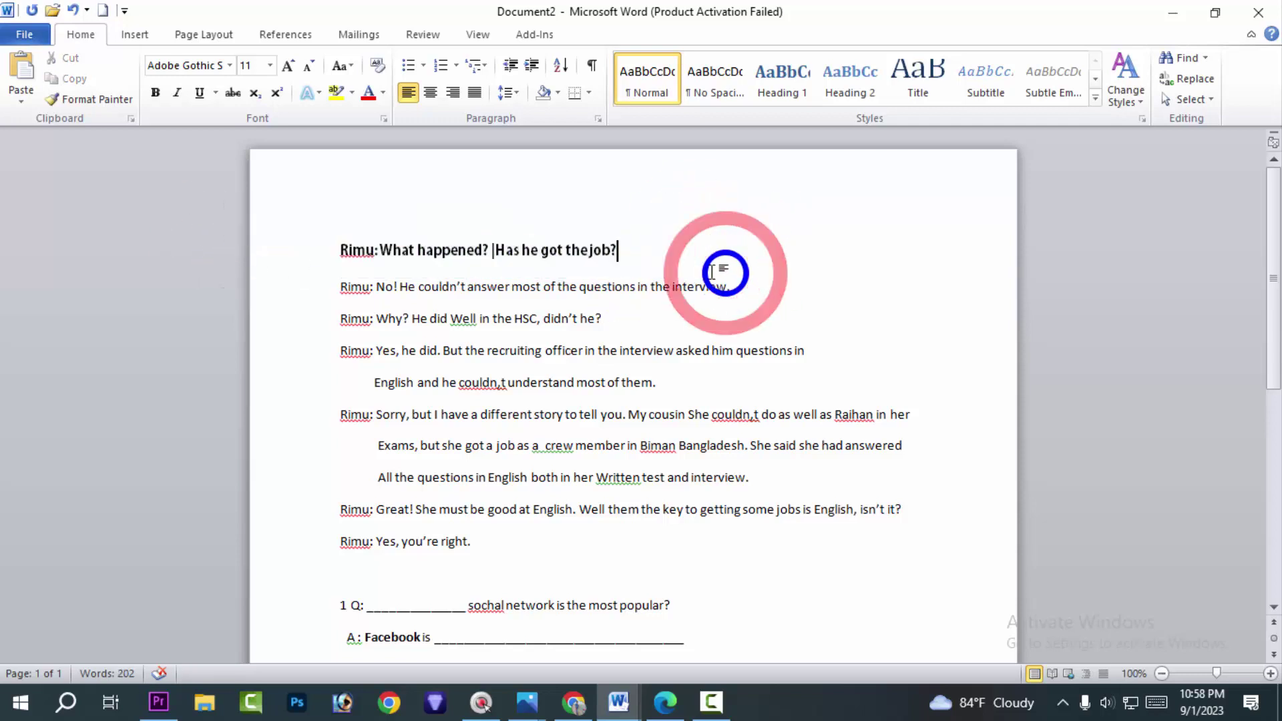
Preview fonts such as Niagara Engraved, Actonia Hand and Adobe Fan Heiti Std B on the first dialogue line without choosing one
triple_click(534, 251)
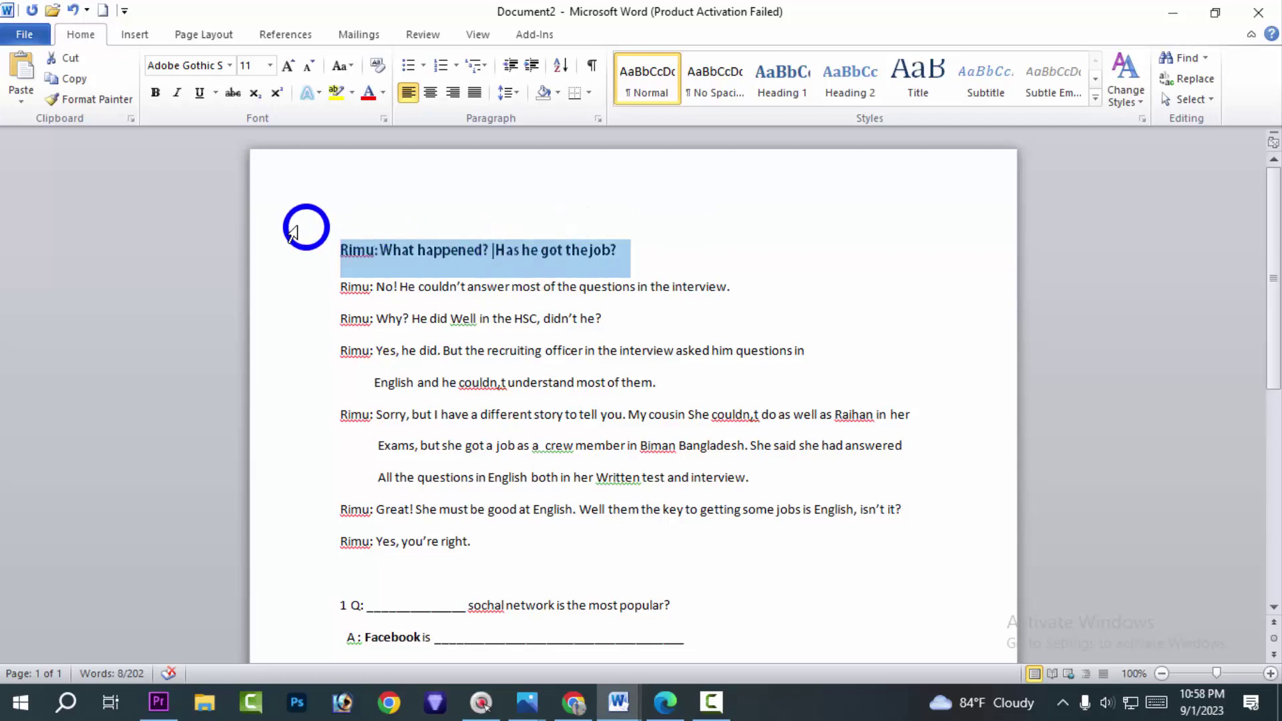
click(232, 65)
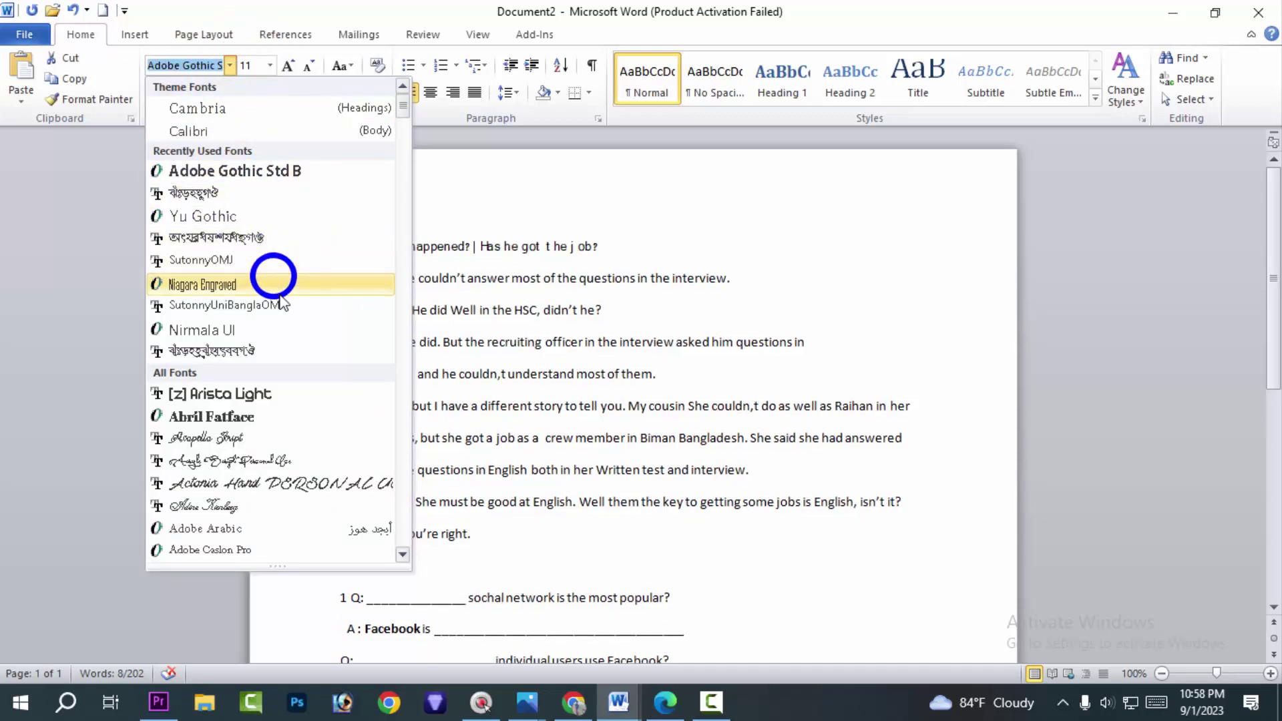
scroll(294, 288, down, 2)
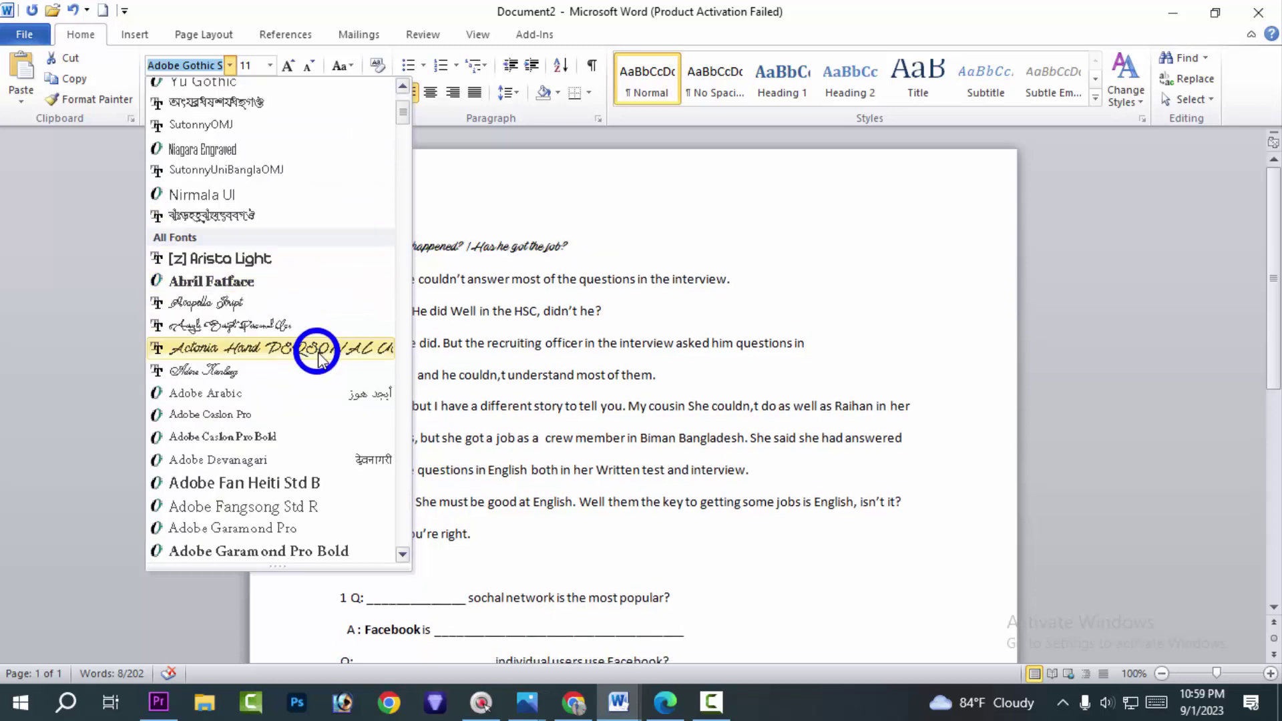
scroll(318, 355, down, 3)
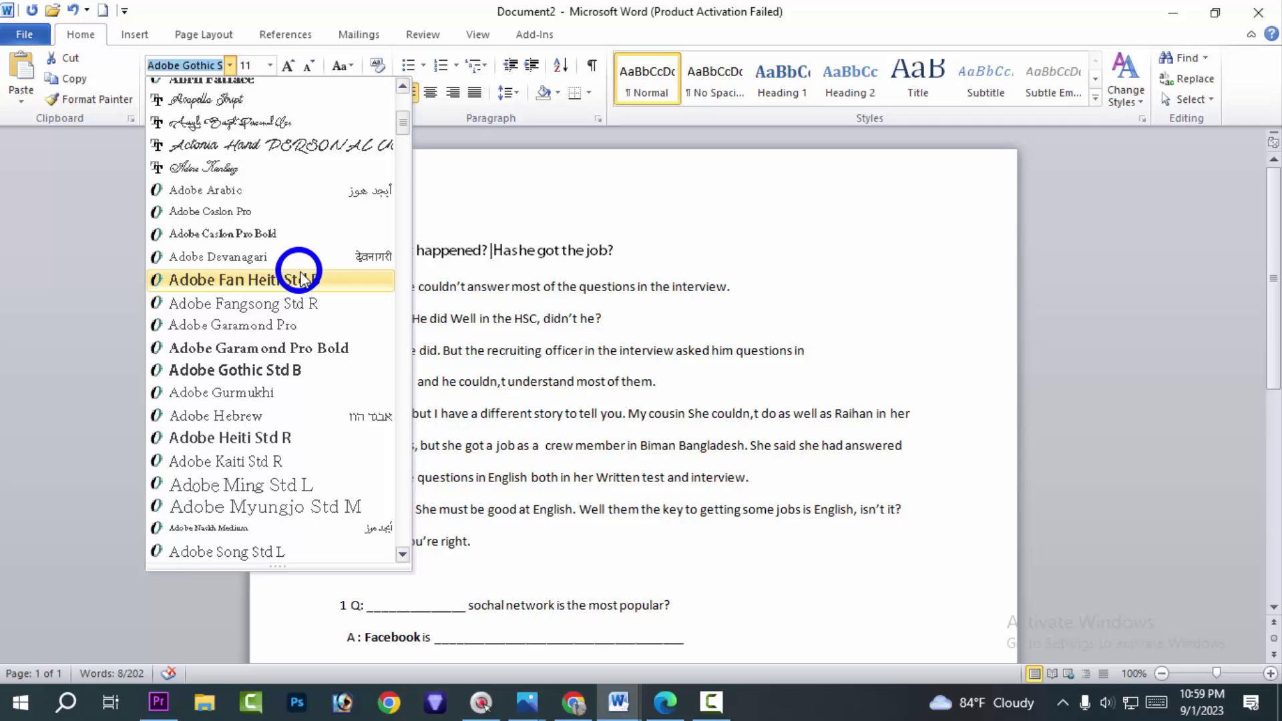
click(698, 347)
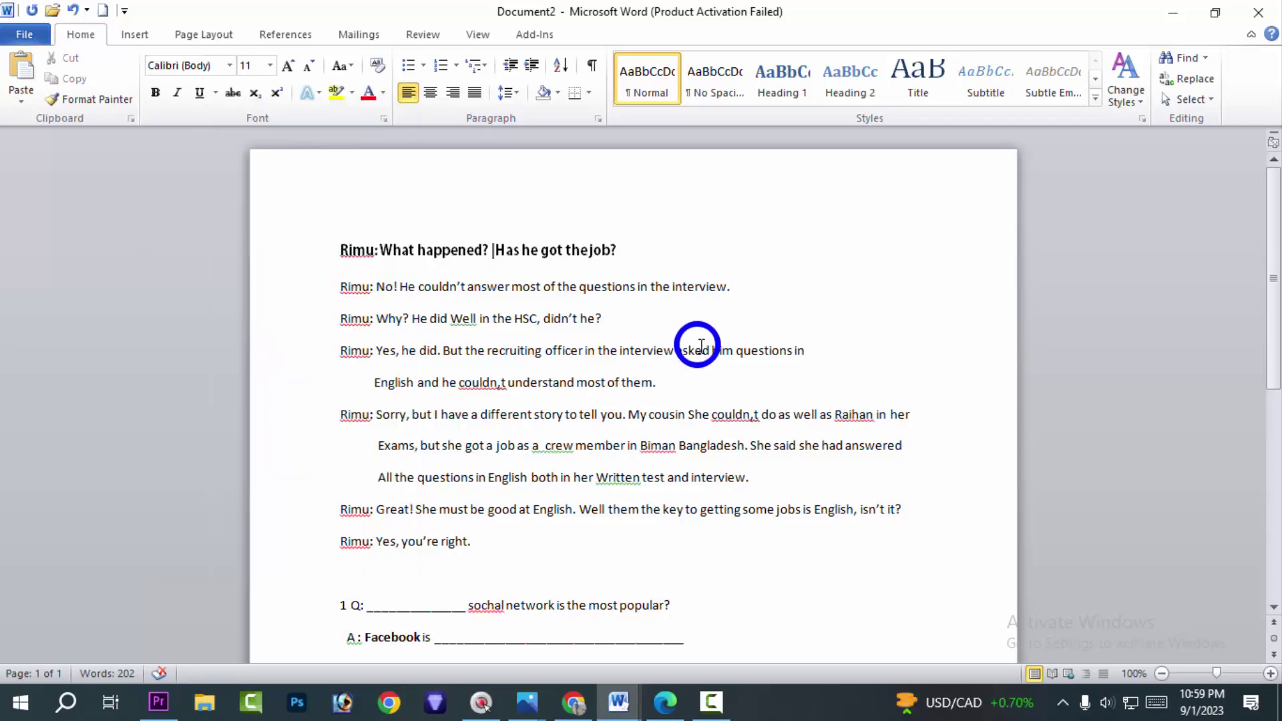
Set the question about where Facebook is mostly used and its "Woeldwide" answer line to the Calibri (Body) theme font
scroll(698, 371, down, 5)
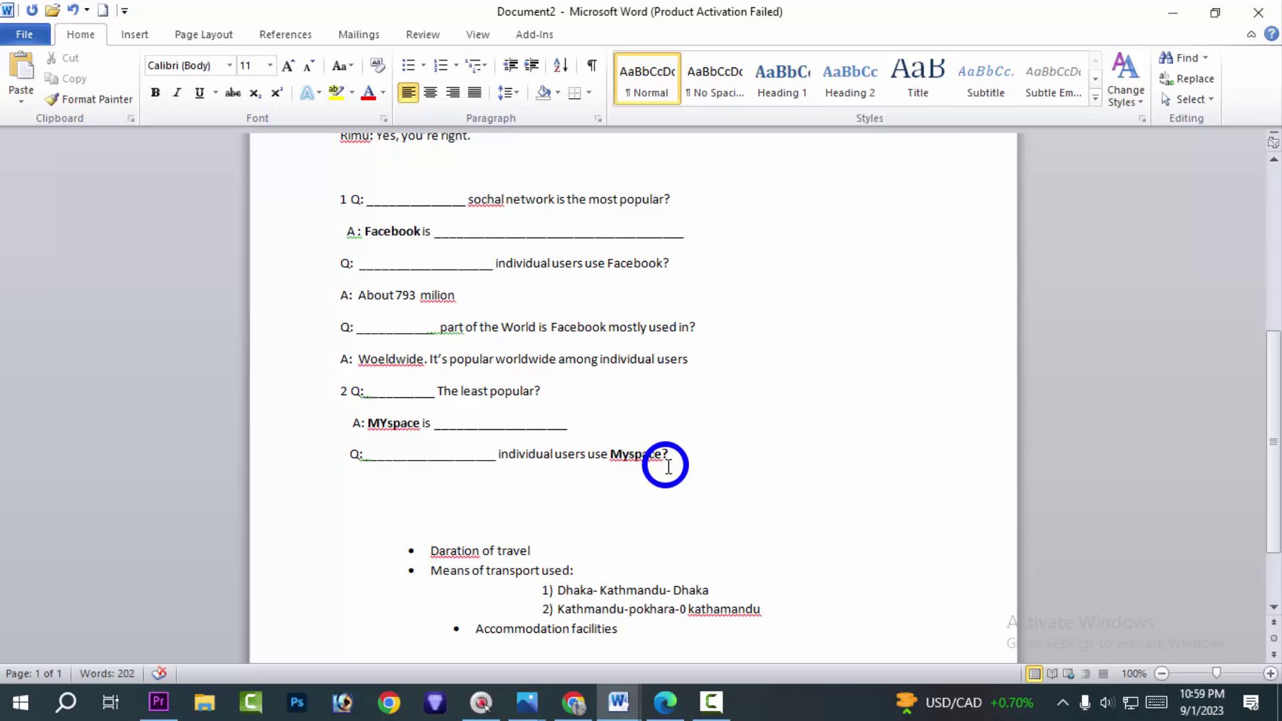
drag(761, 358, 286, 331)
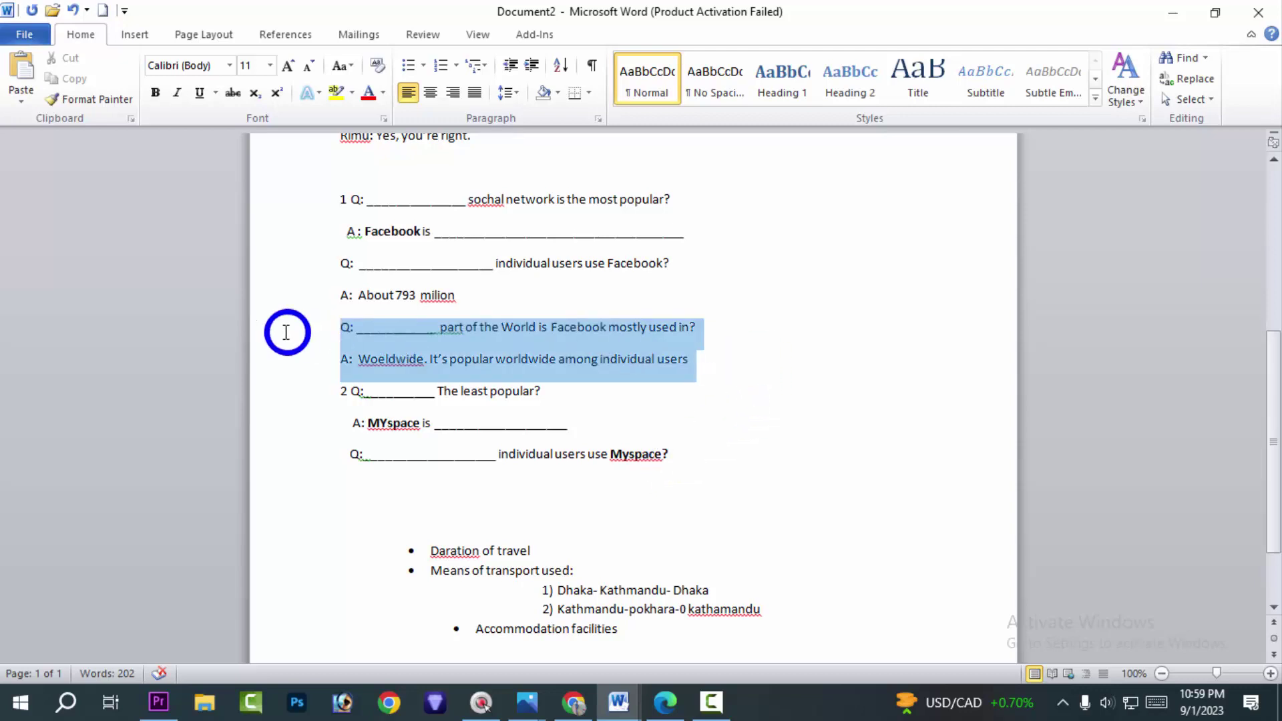
click(229, 64)
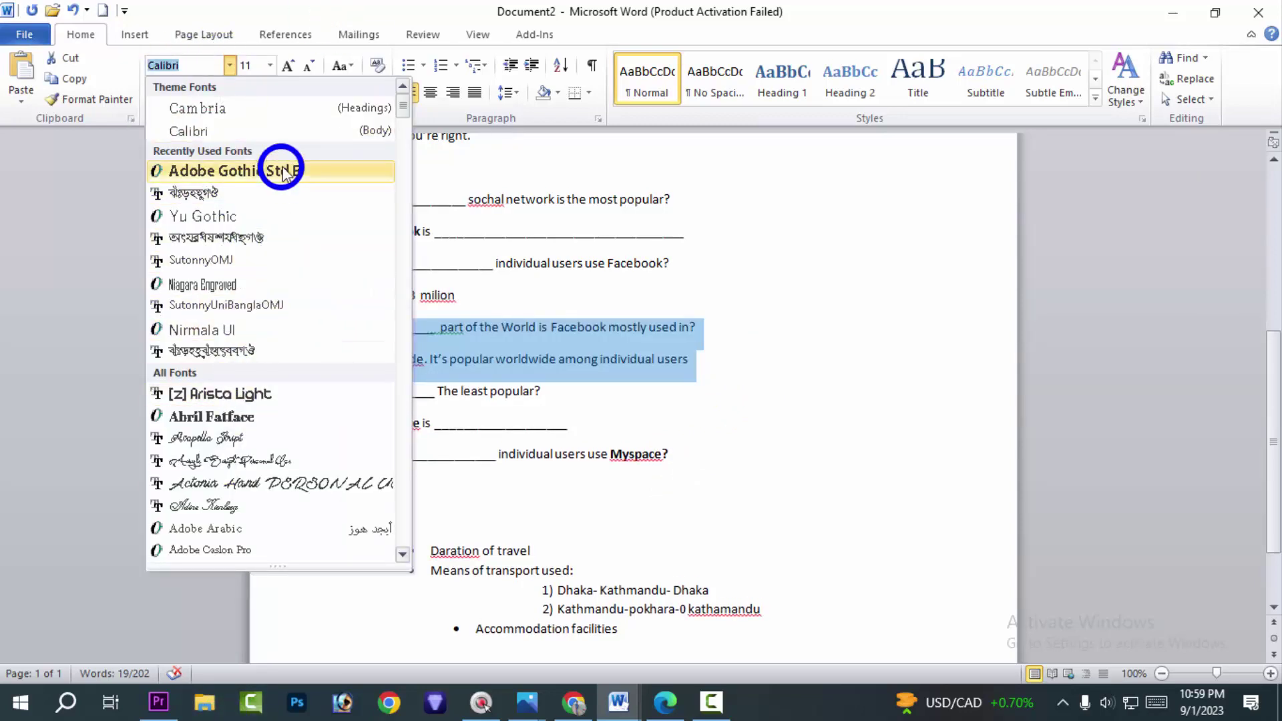
click(291, 130)
click(833, 290)
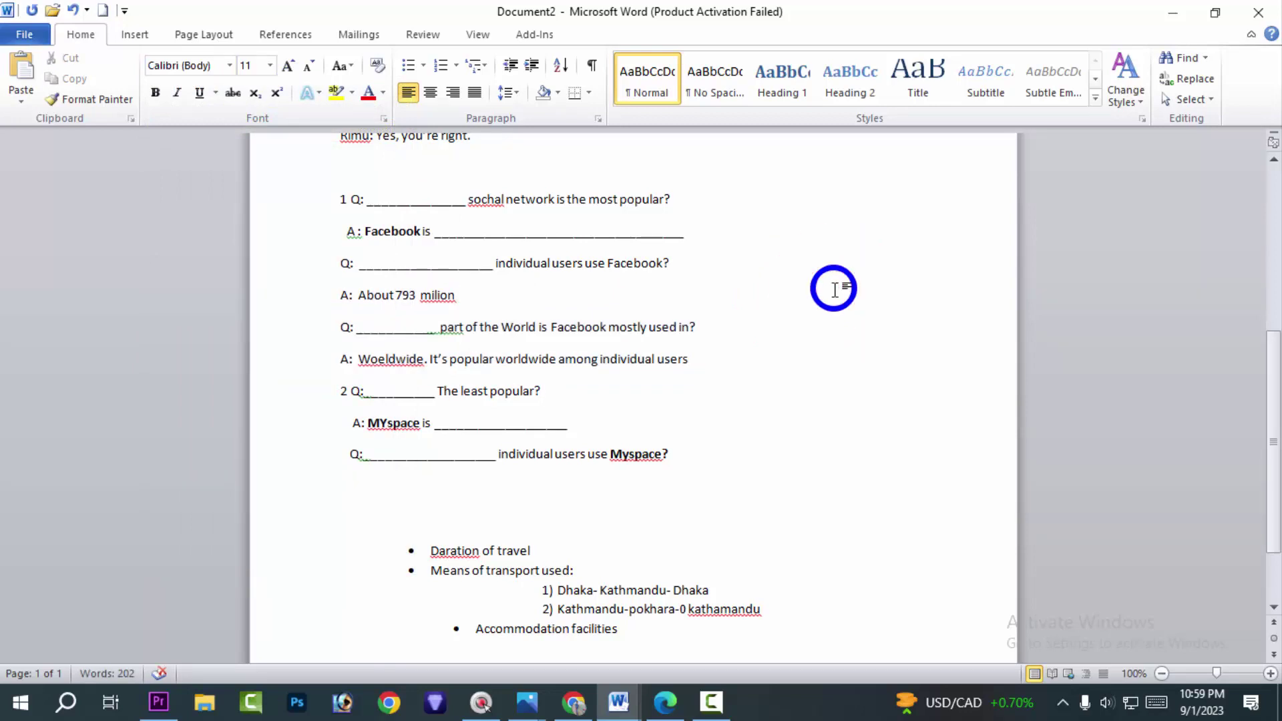
Compare the fonts applied to the first and second dialogue lines
scroll(887, 392, up, 3)
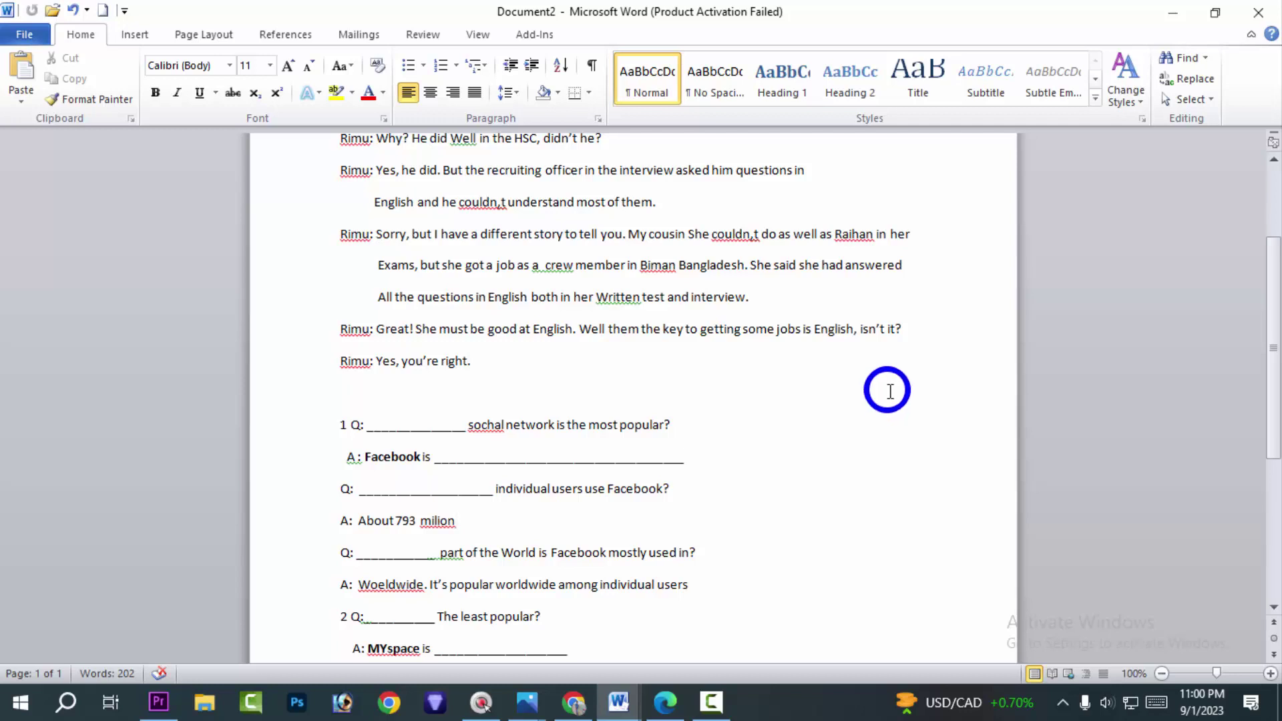
scroll(891, 392, up, 5)
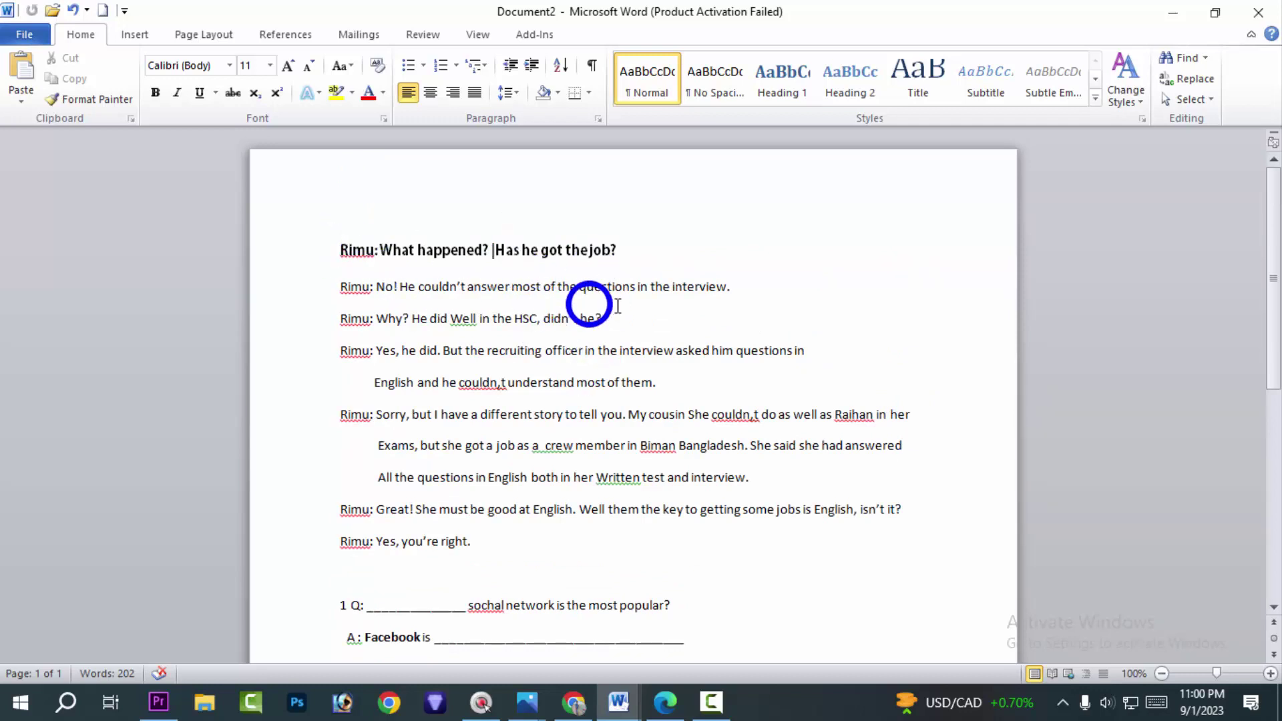
drag(795, 289, 300, 286)
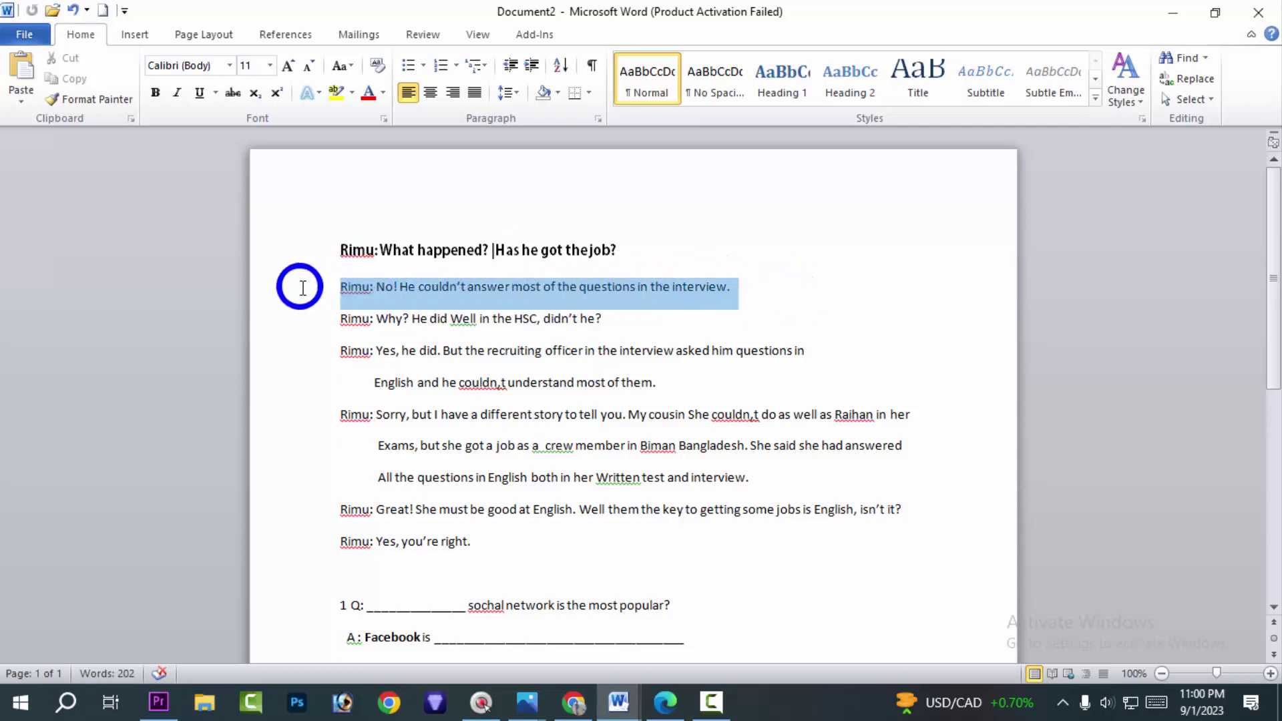
click(545, 299)
drag(652, 251, 306, 229)
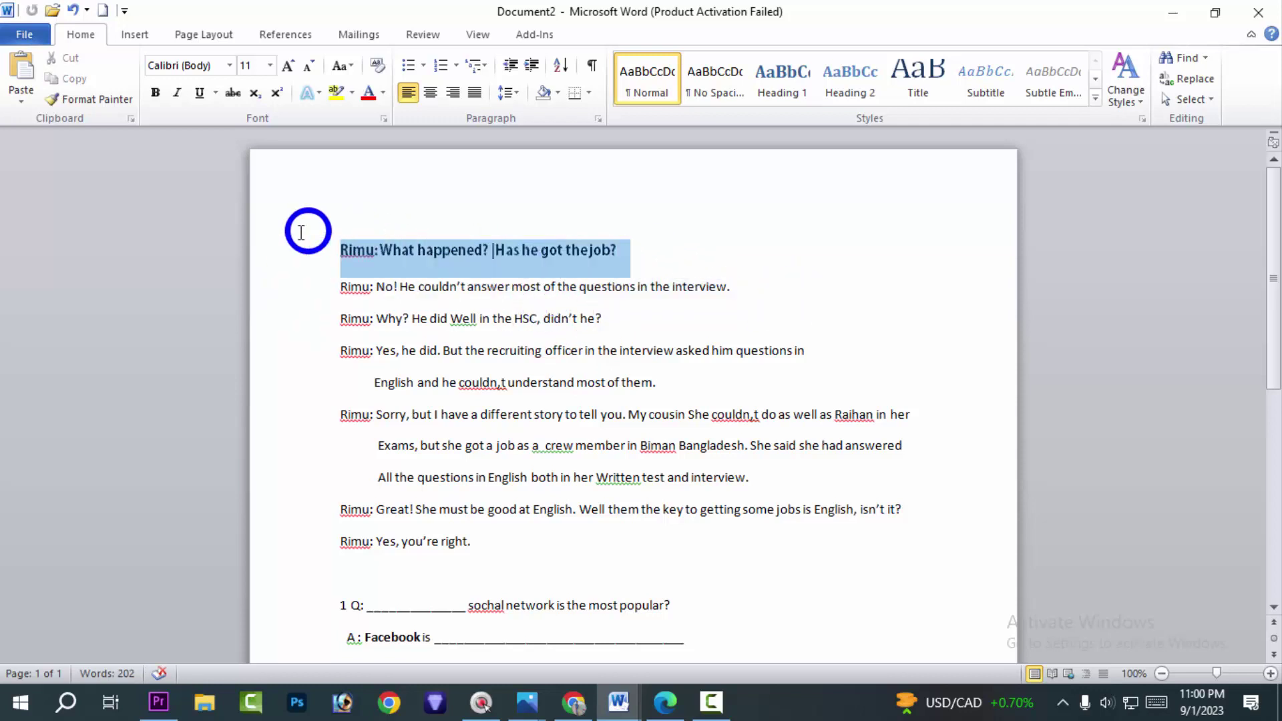
click(705, 287)
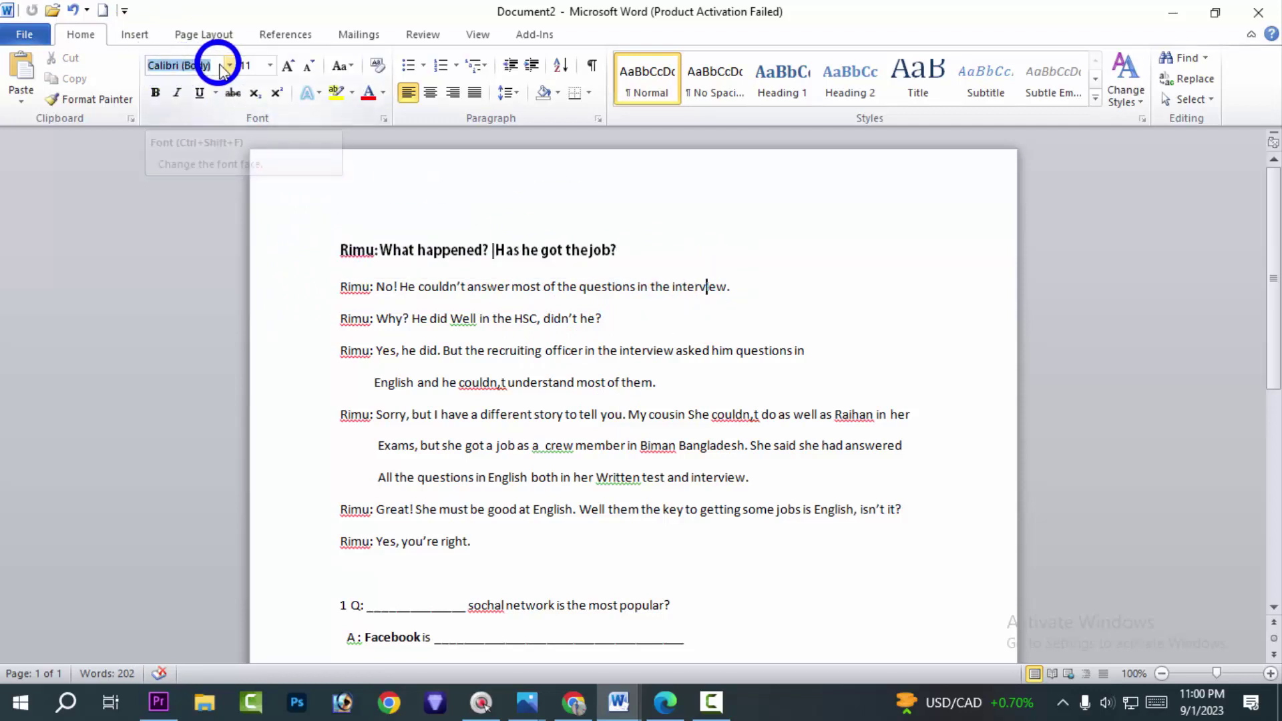
click(634, 256)
drag(634, 256, 276, 243)
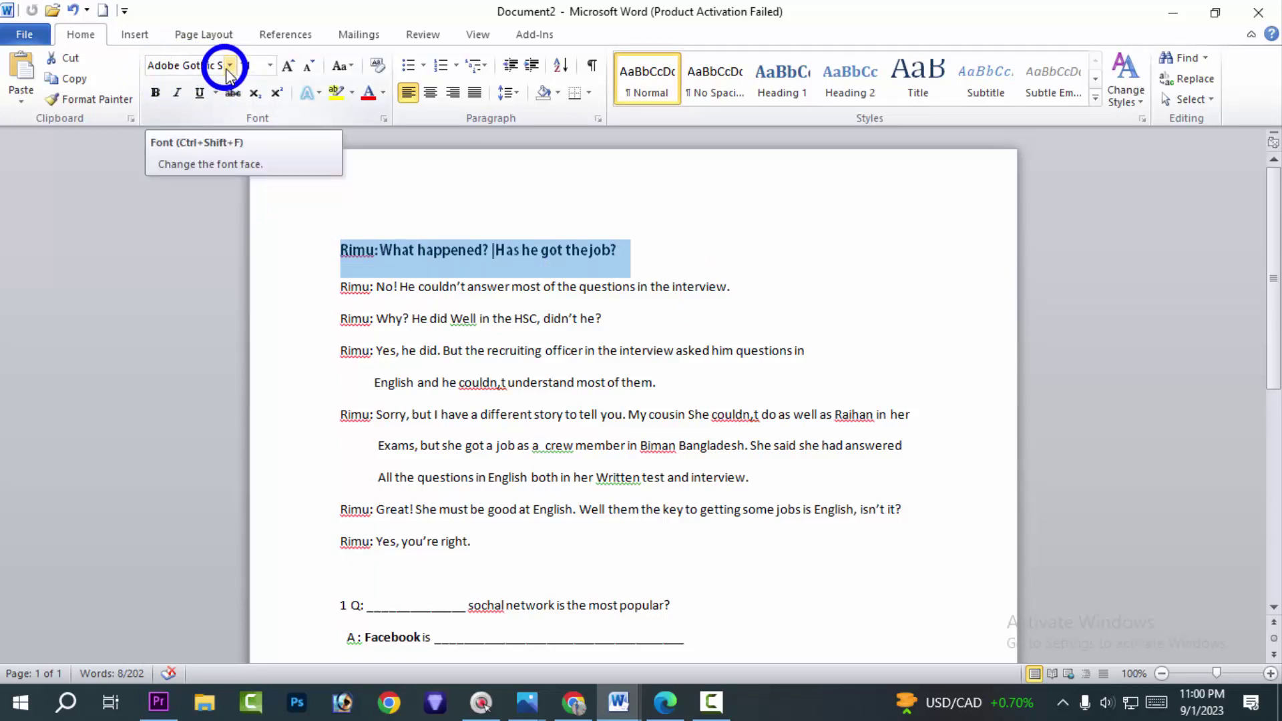
drag(487, 291, 498, 291)
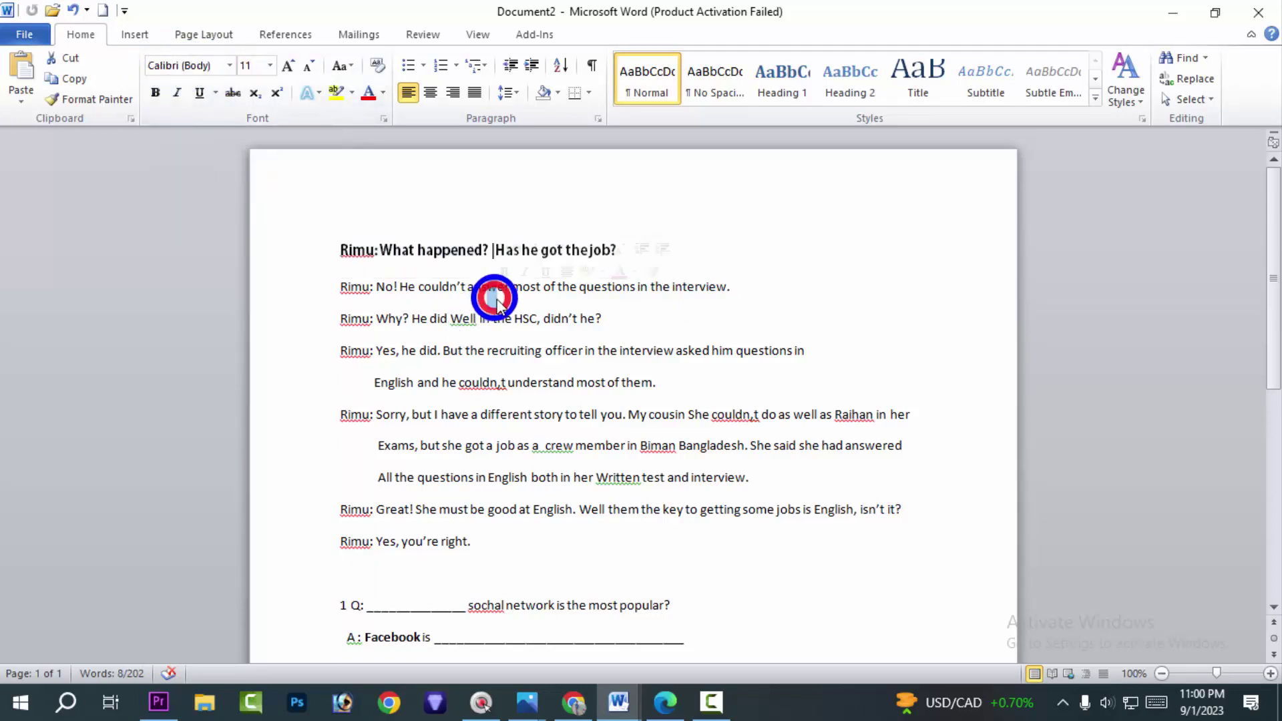
Change the font of the first dialogue line, "What happened? Has he got the job?", to the Calibri (Body) theme font
triple_click(443, 253)
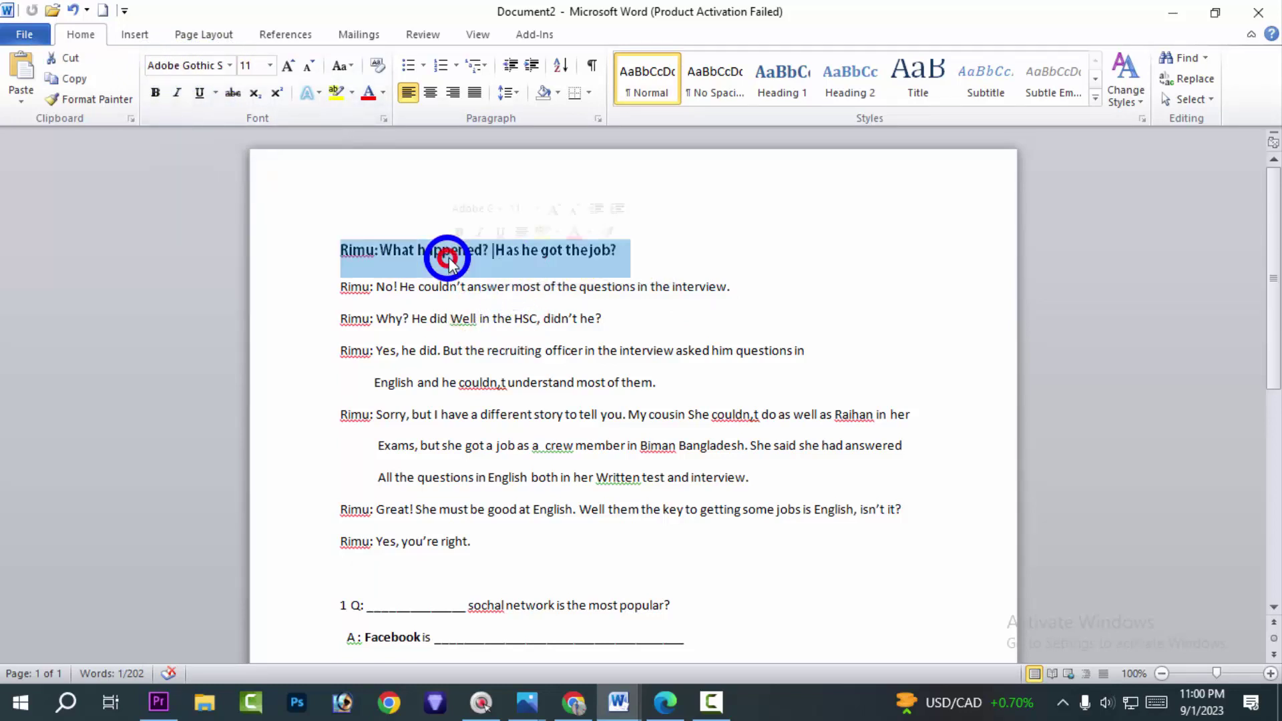
click(230, 66)
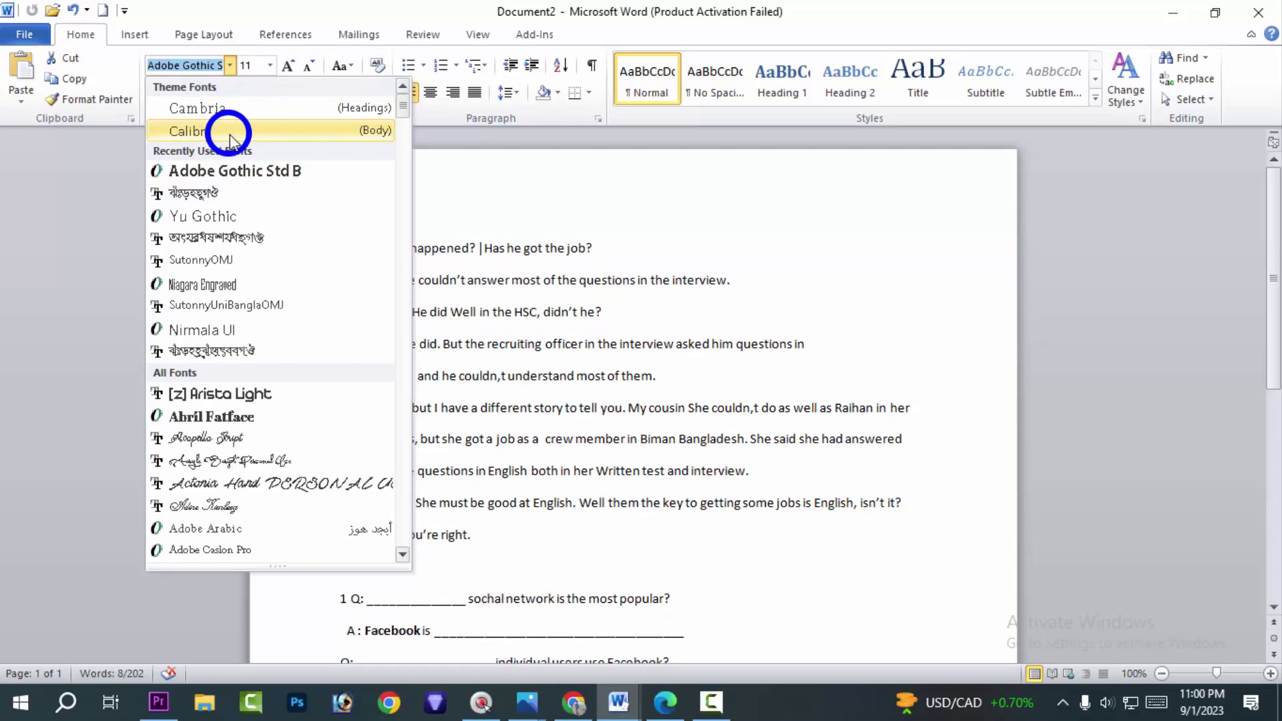
scroll(310, 352, down, 15)
scroll(316, 369, up, 8)
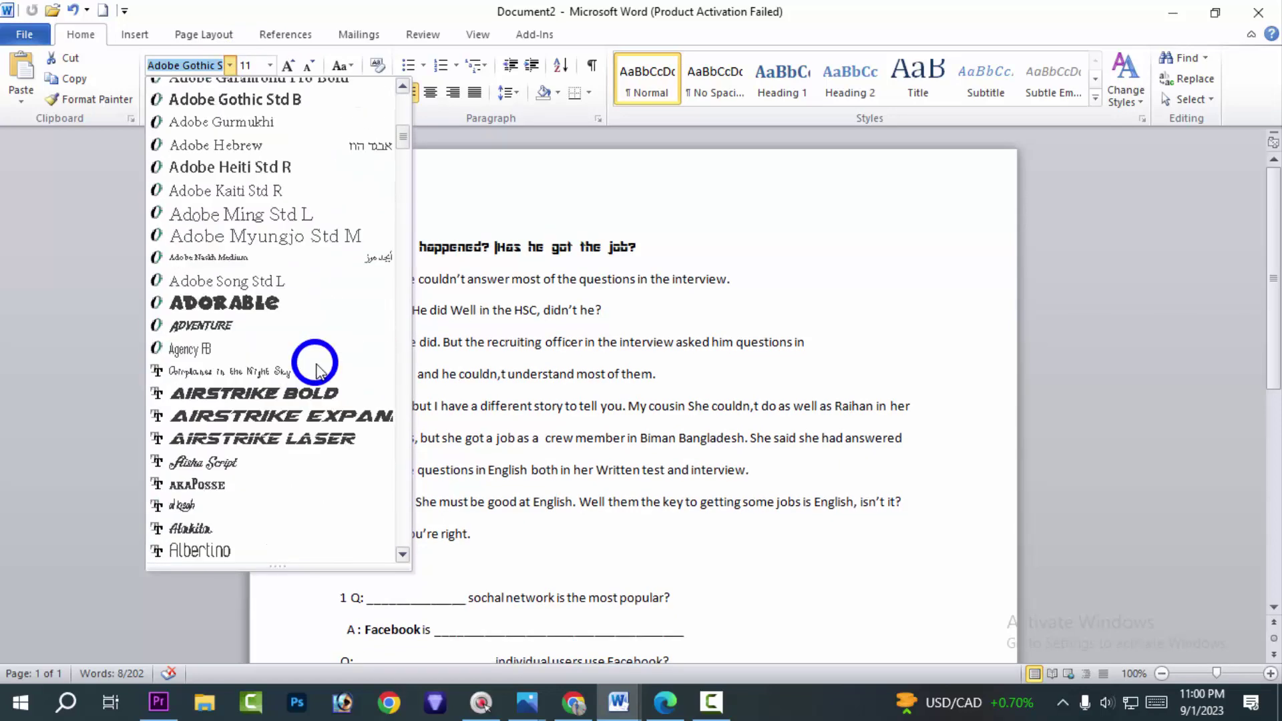
scroll(316, 369, up, 8)
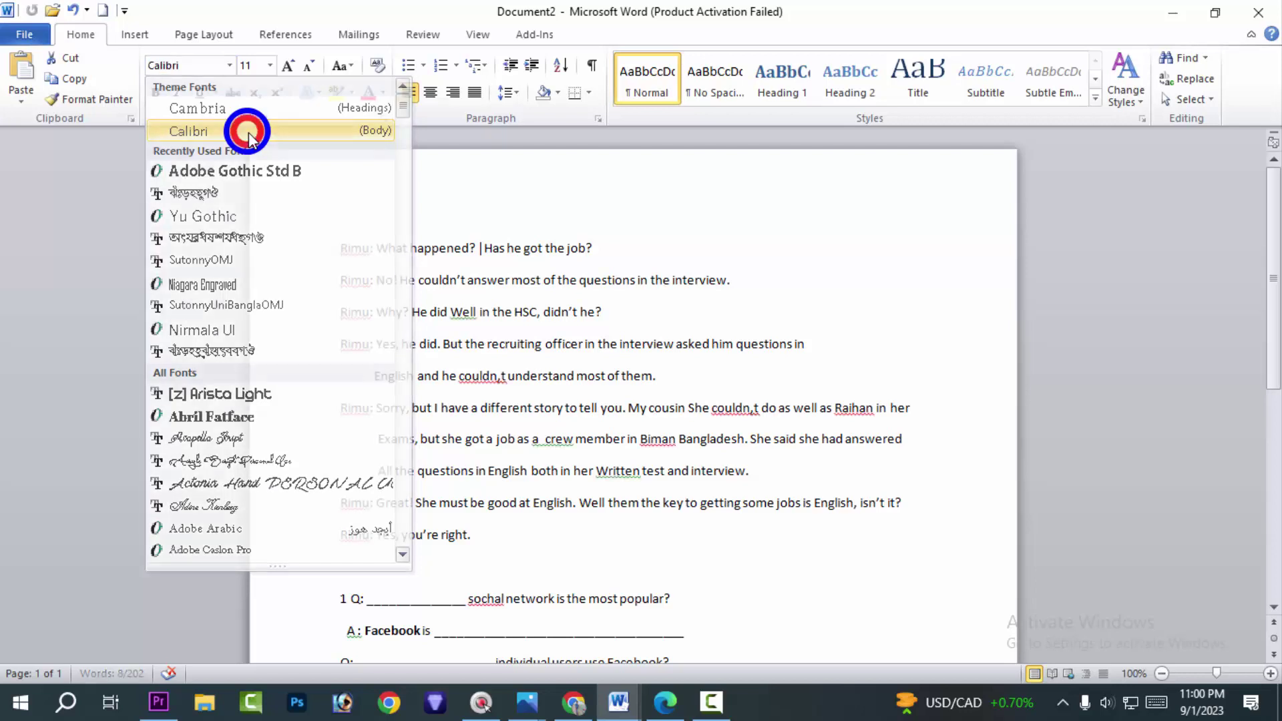
click(247, 130)
click(801, 276)
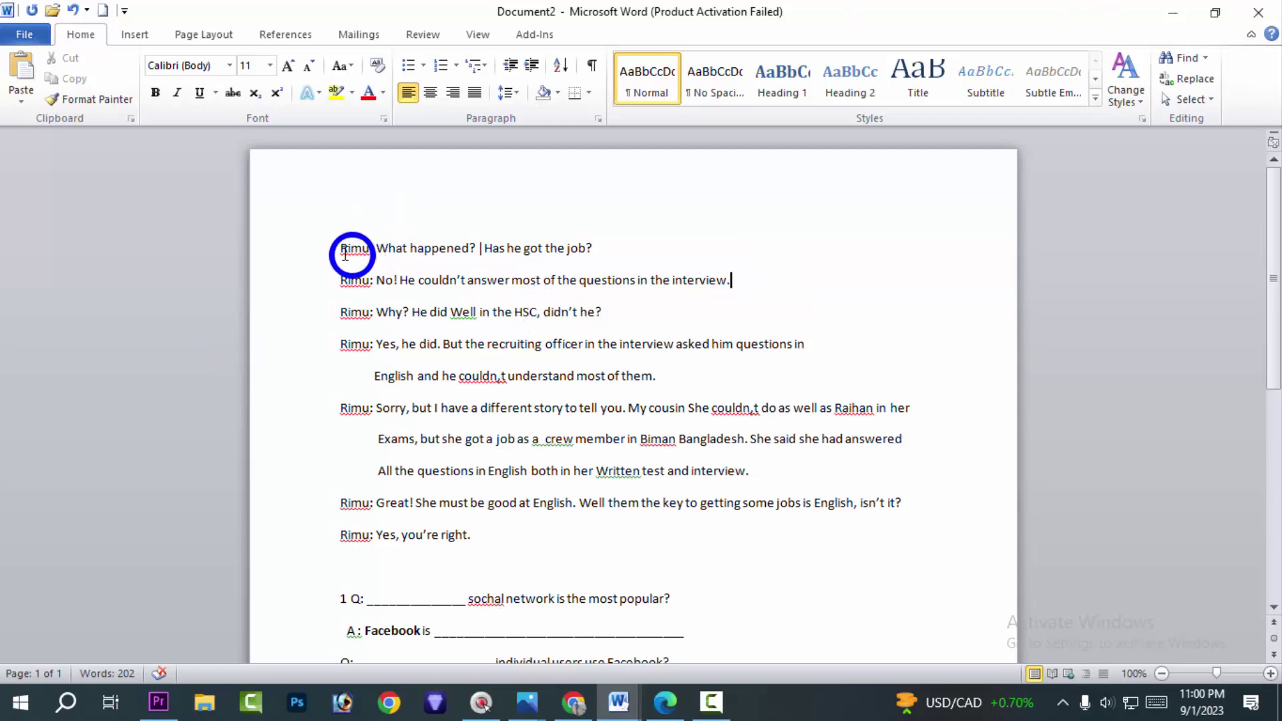
Enlarge the whole first dialogue line step by step with Grow Font to size 120
drag(339, 251, 462, 256)
drag(654, 247, 651, 235)
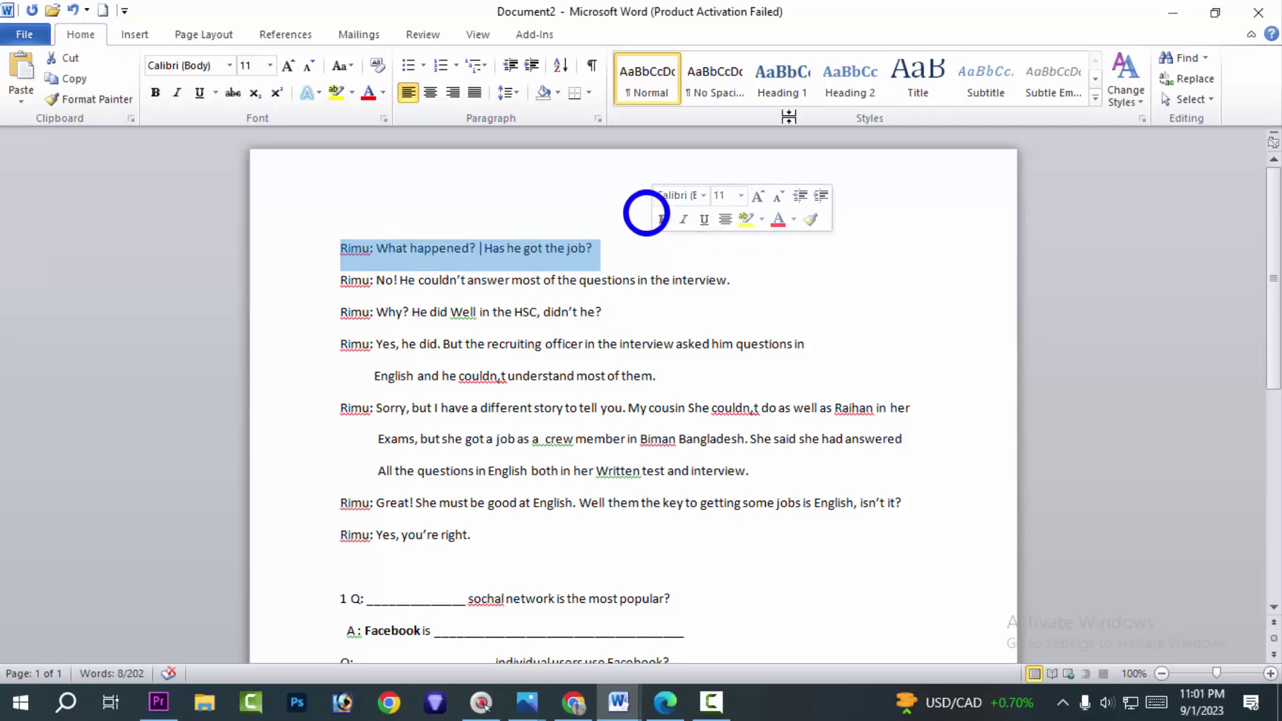
click(288, 67)
click(288, 67)
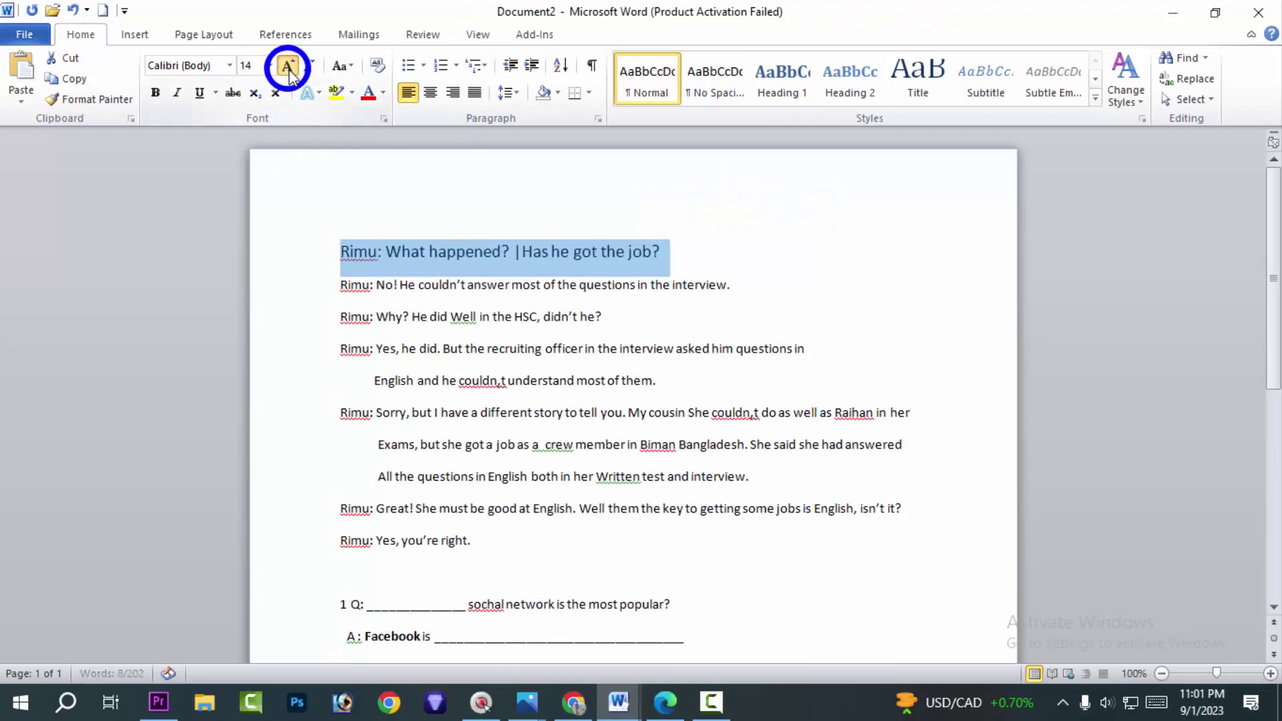
click(288, 67)
click(288, 67)
click(289, 66)
click(288, 67)
click(289, 68)
click(290, 68)
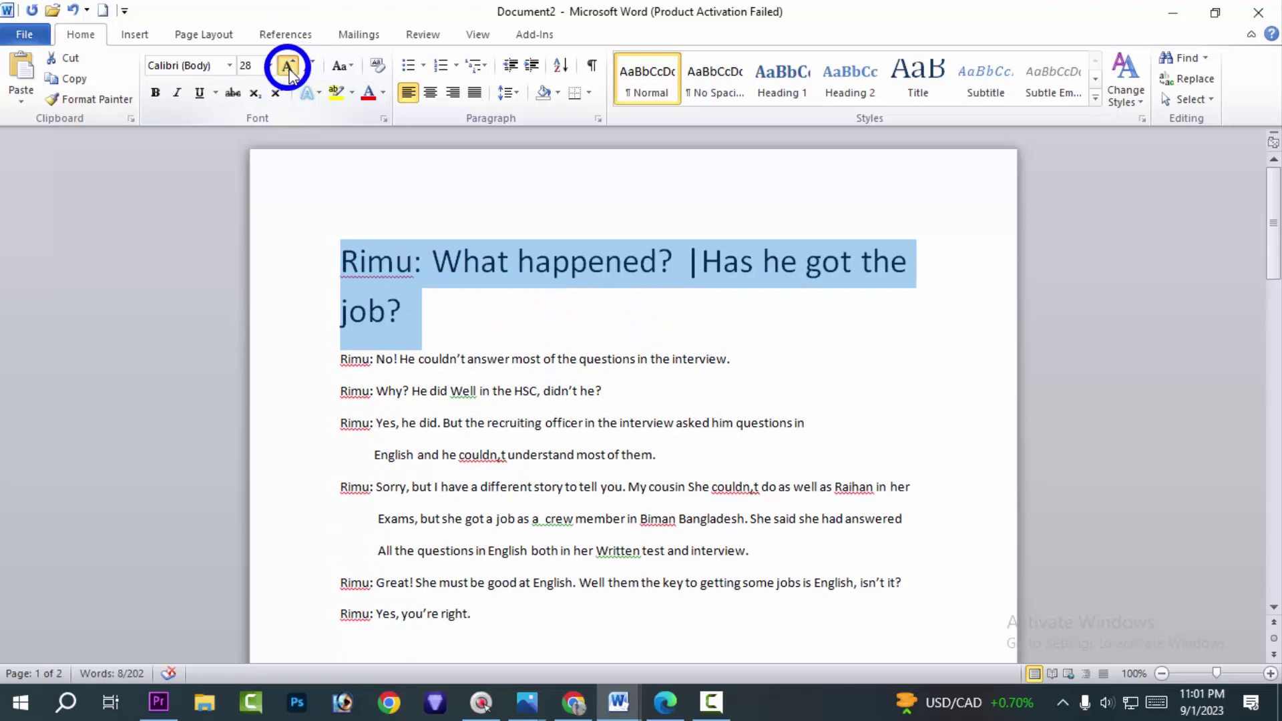
click(289, 67)
click(288, 67)
click(288, 67)
click(289, 67)
click(288, 66)
click(288, 66)
click(289, 68)
click(289, 67)
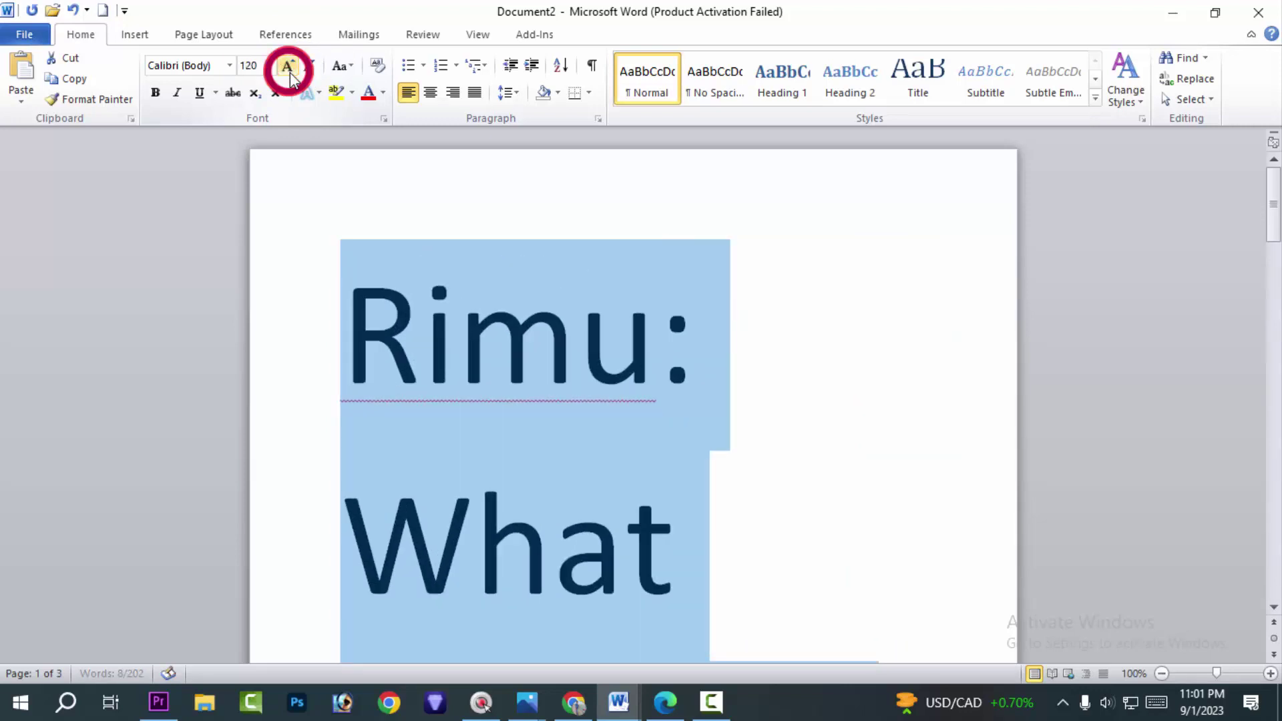
Enlarge the selected first dialogue line further with Grow Font to size 160
click(289, 68)
click(289, 67)
click(289, 68)
click(289, 67)
click(270, 65)
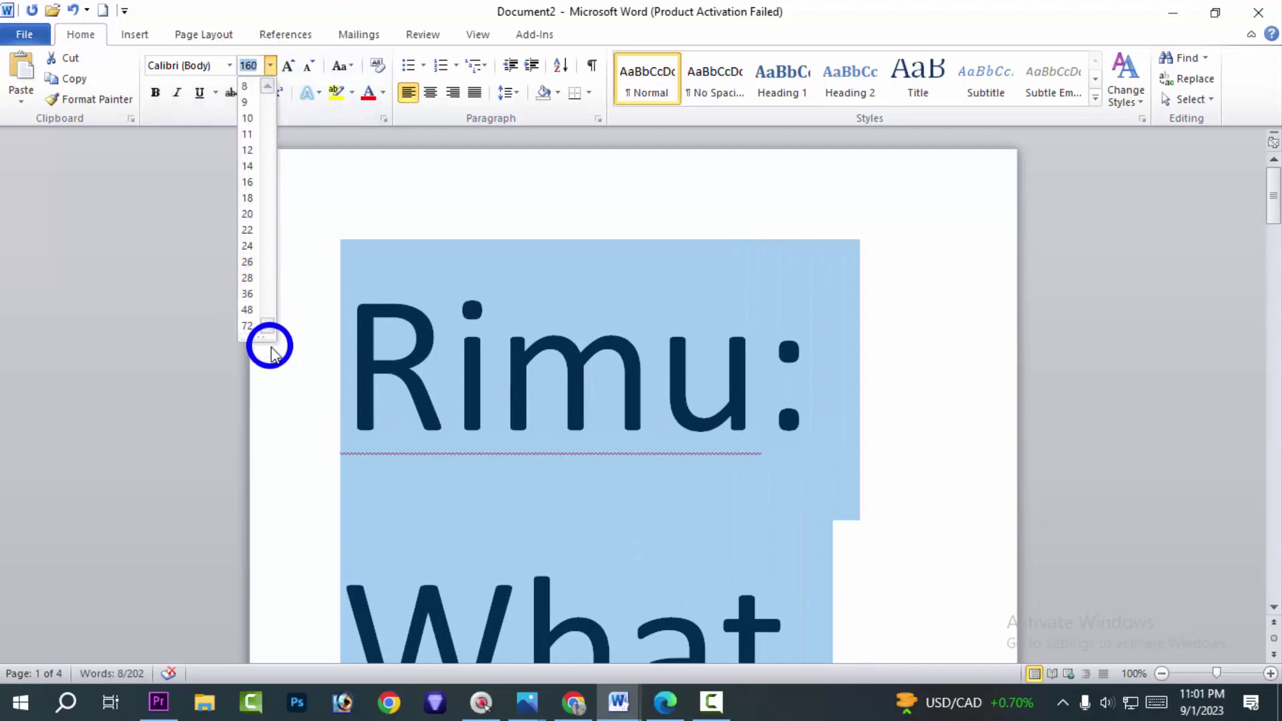
click(270, 63)
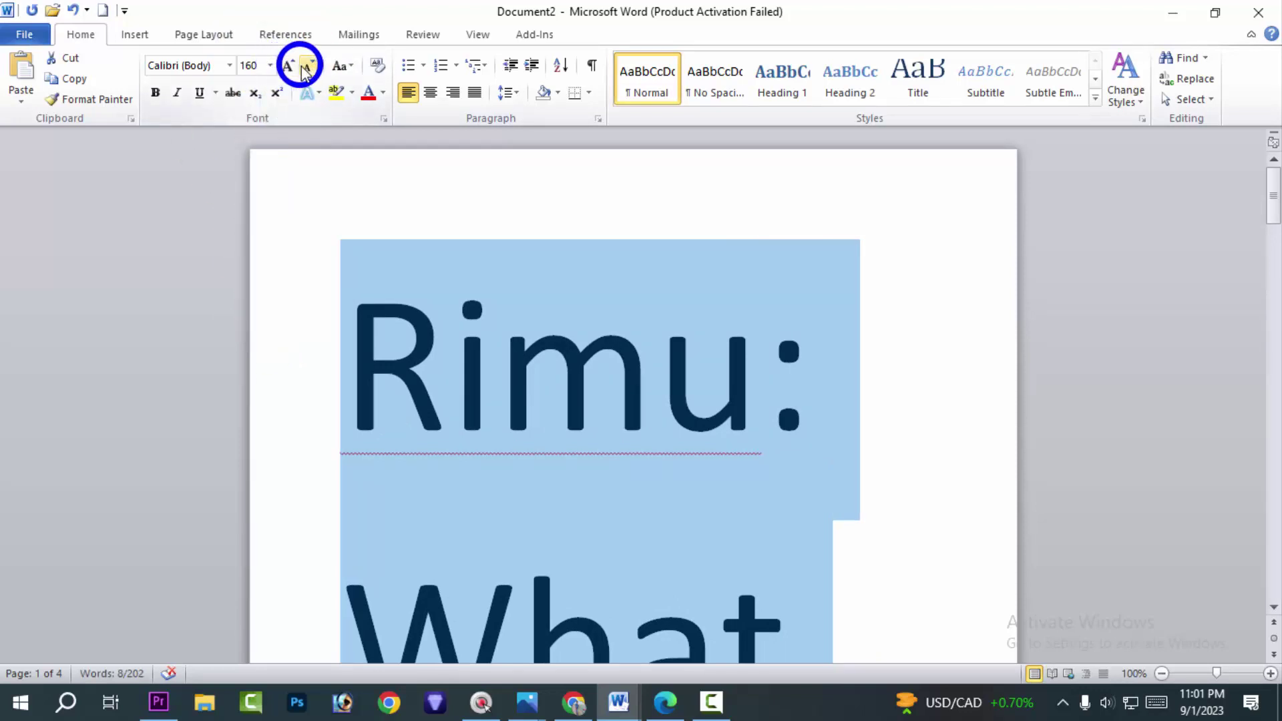
Reduce the first dialogue line step by step with Shrink Font to size 24 and deselect it
click(305, 70)
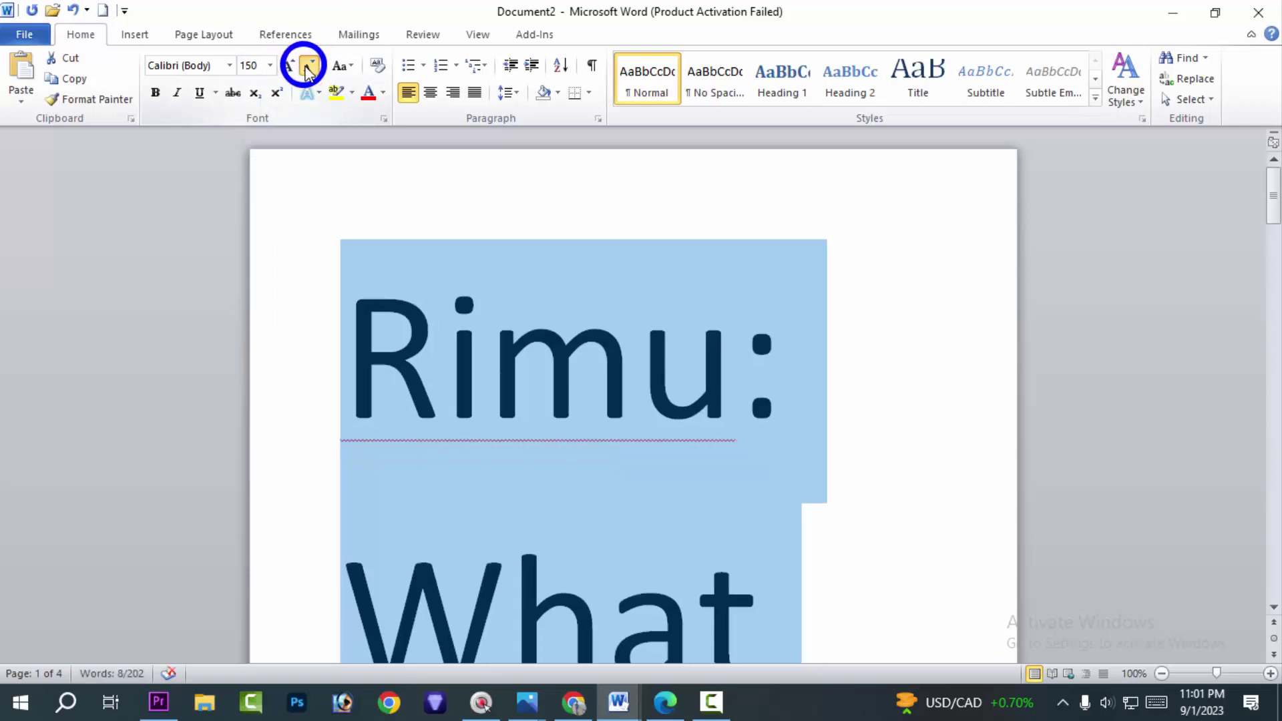
click(307, 67)
click(307, 67)
click(306, 66)
click(308, 67)
click(307, 66)
click(307, 67)
click(307, 67)
click(307, 67)
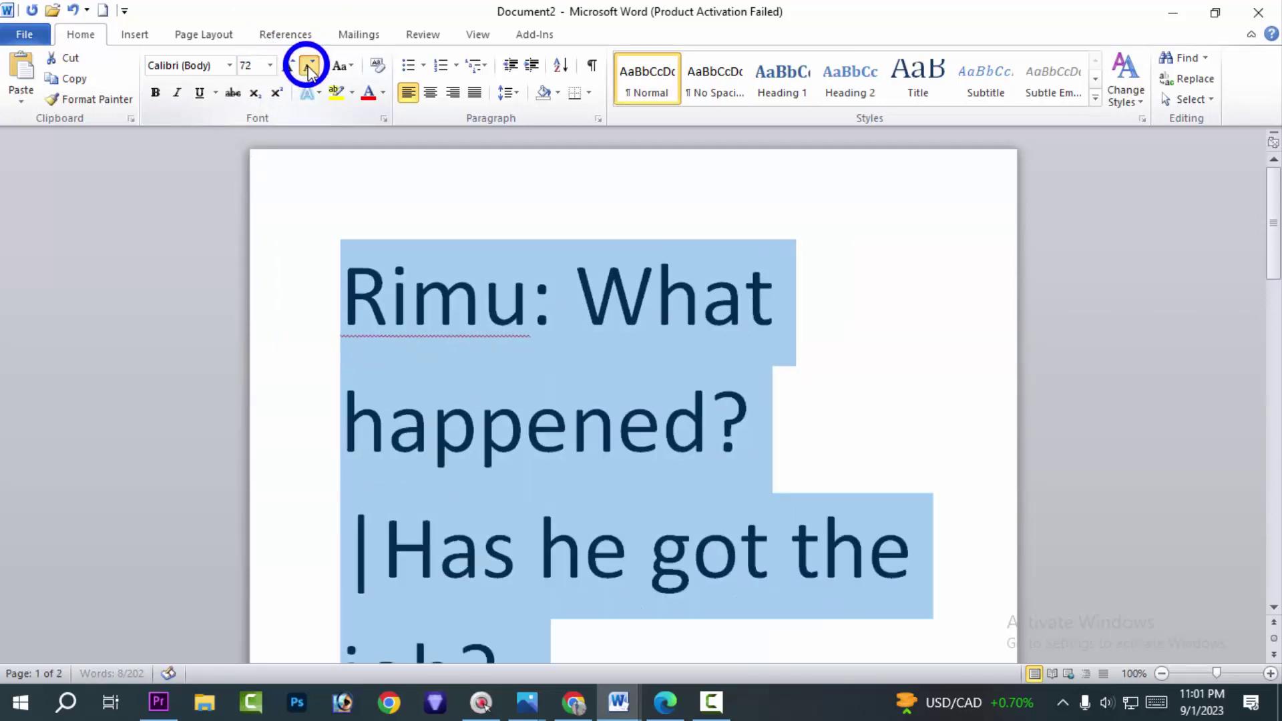
click(307, 67)
click(308, 67)
click(308, 67)
click(307, 67)
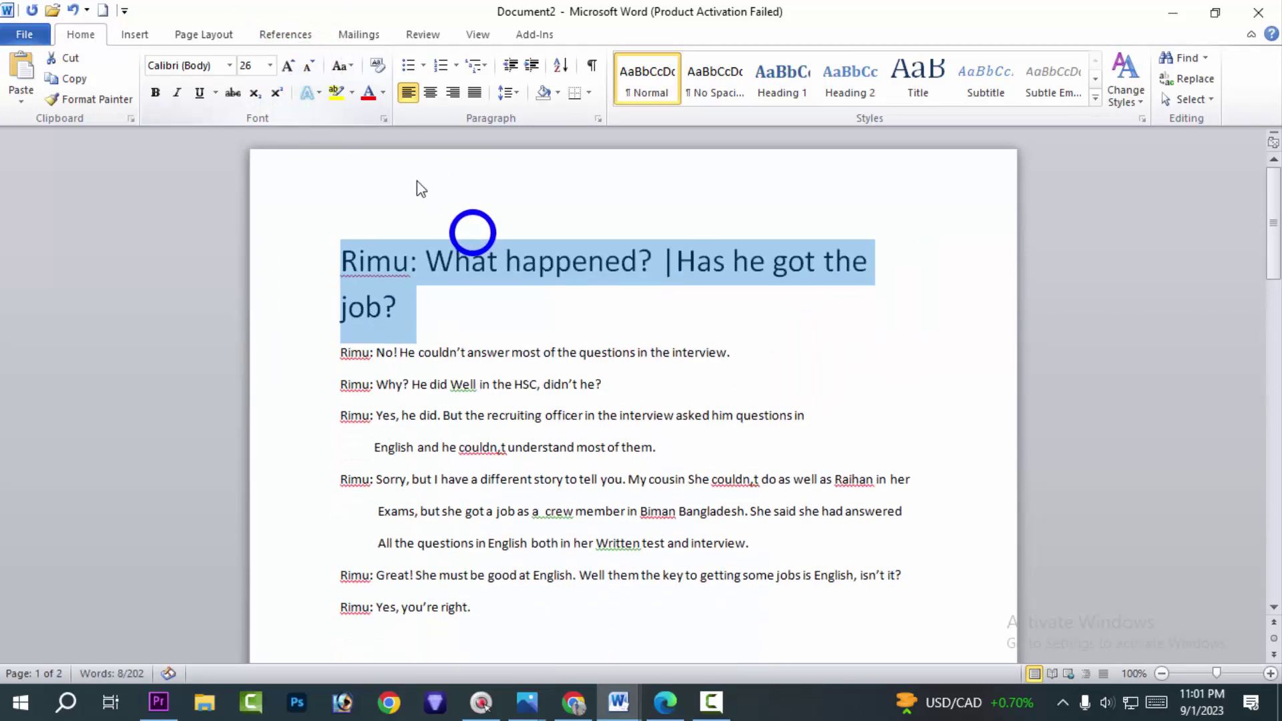
click(308, 66)
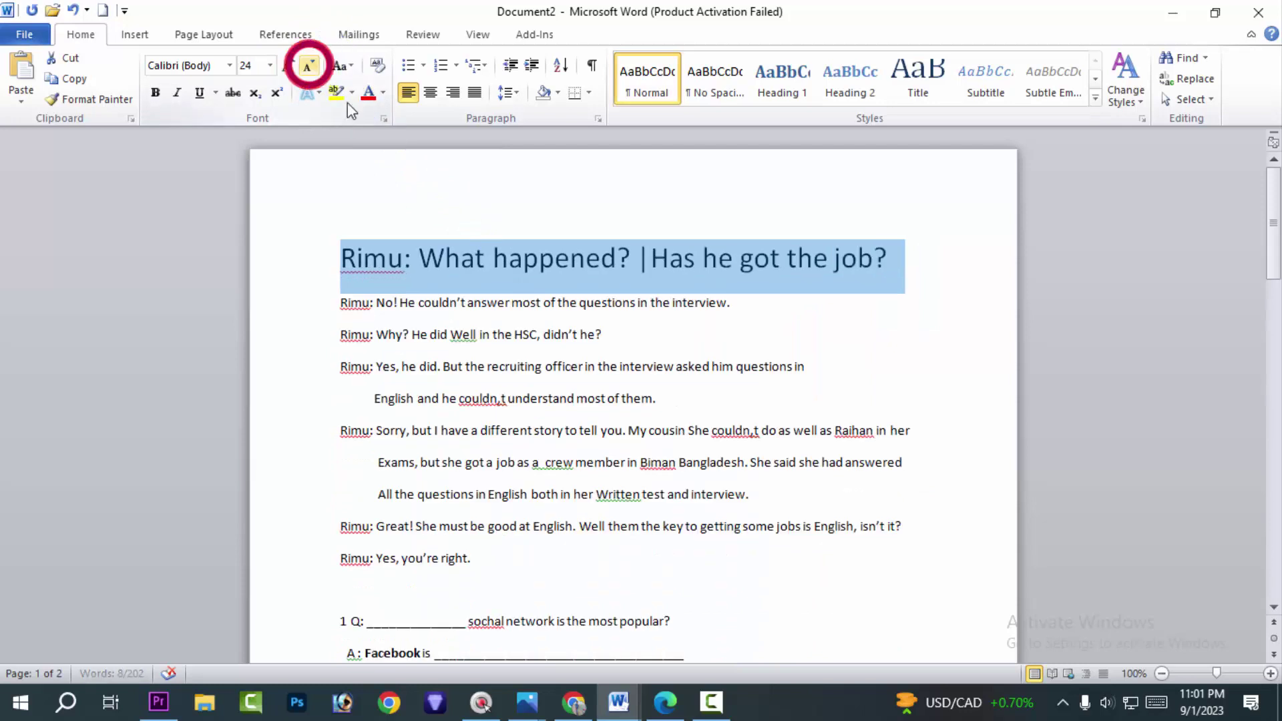
click(658, 209)
click(801, 307)
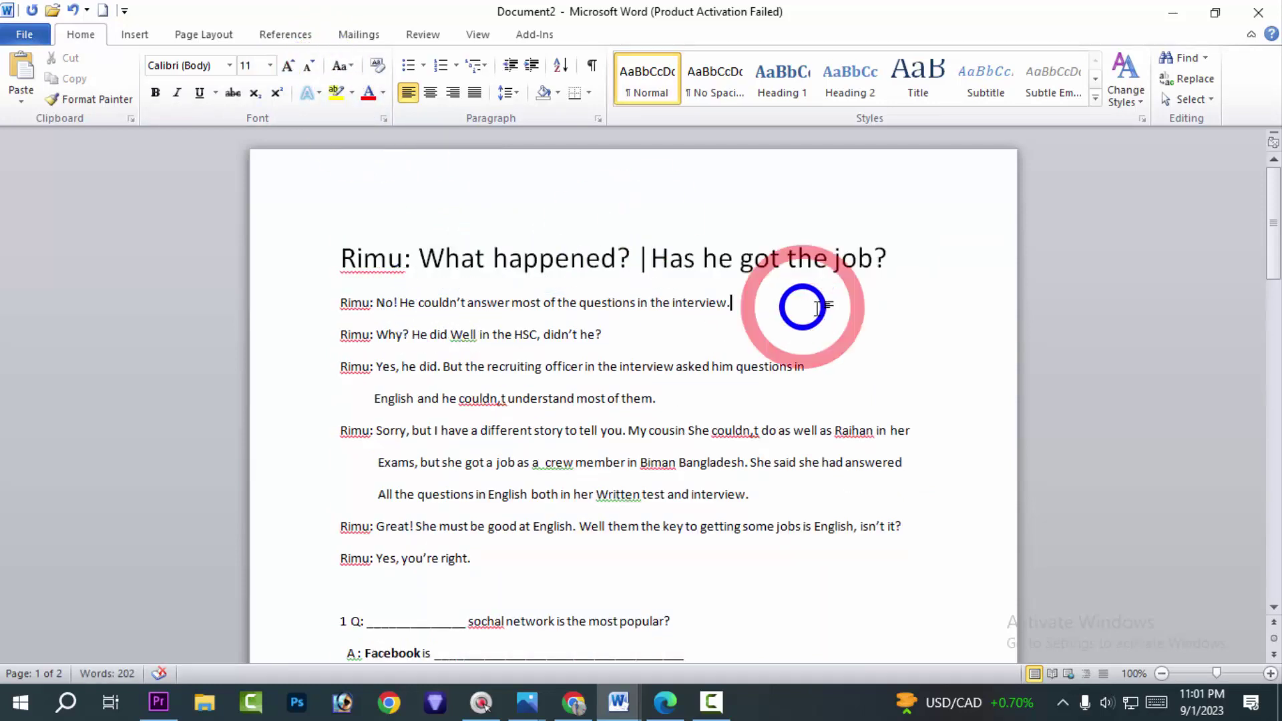
Compare the text size of the enlarged first dialogue line with the second dialogue line by selecting each
drag(895, 263, 364, 223)
click(790, 307)
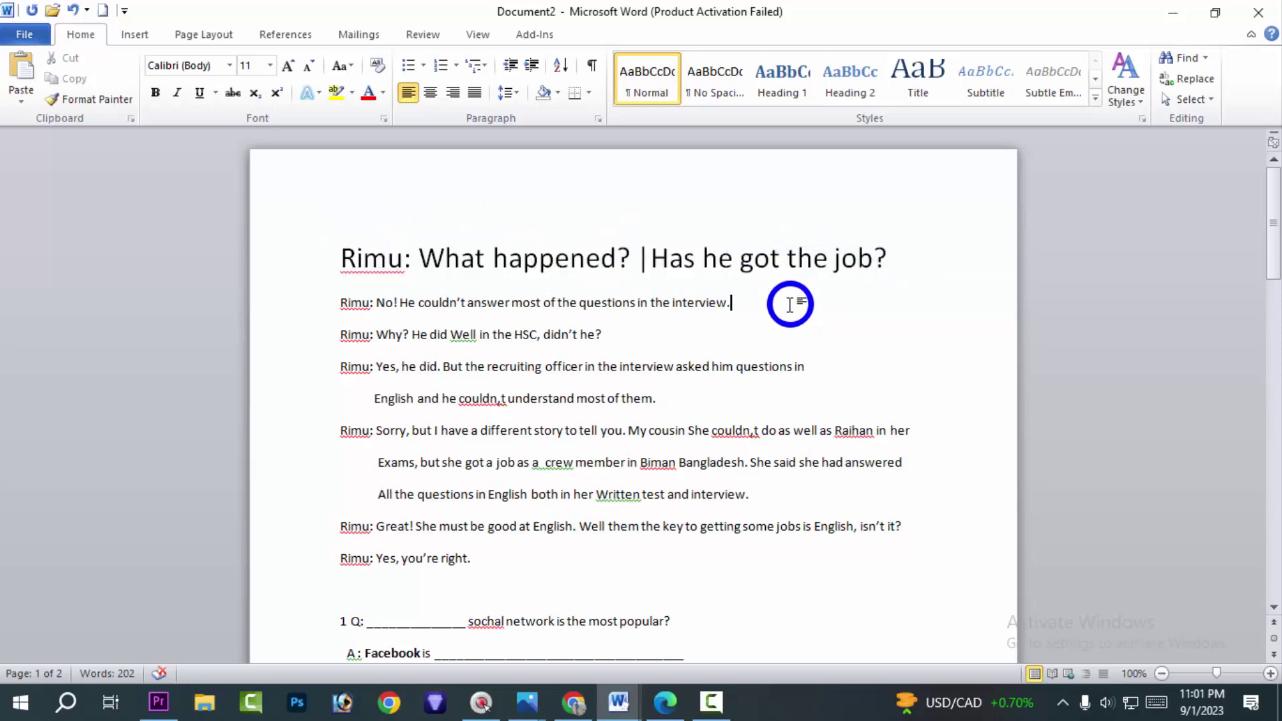
click(795, 317)
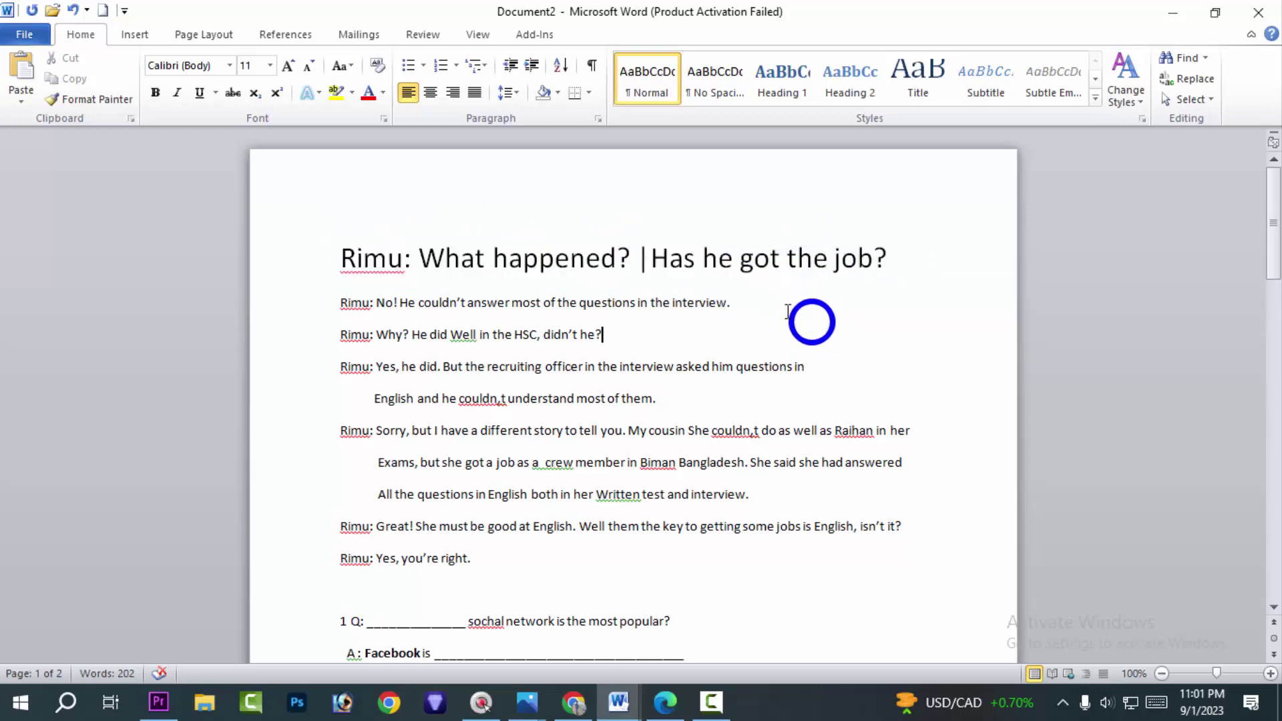
drag(788, 312, 399, 304)
click(897, 339)
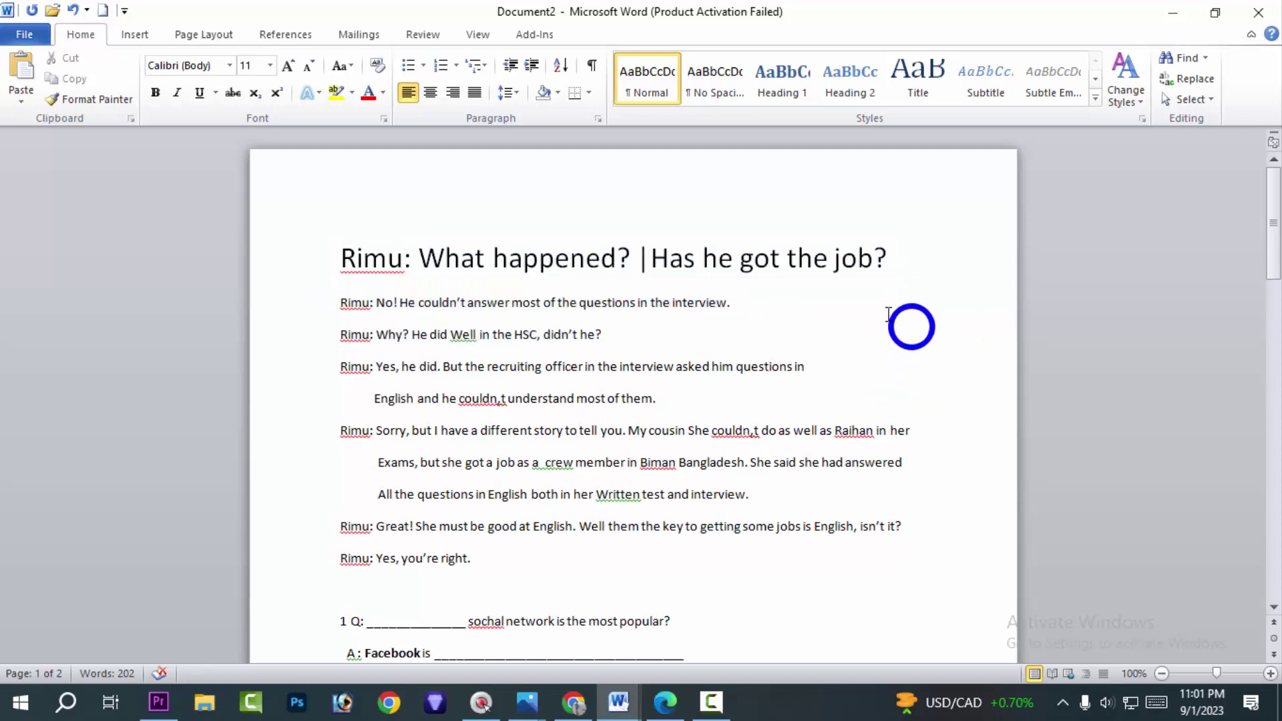
scroll(443, 449, down, 3)
scroll(449, 460, up, 3)
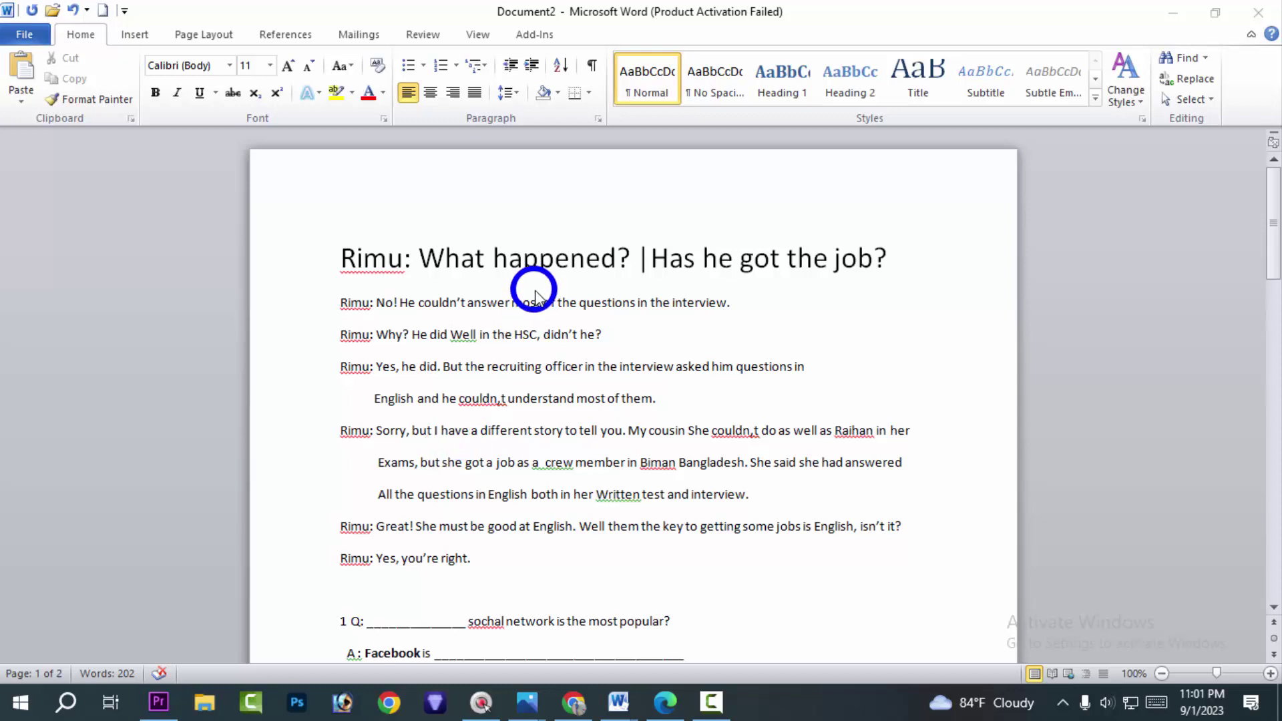
click(688, 327)
drag(644, 305, 363, 332)
Add a bullet reading "tt" below "Accommodation facilities" and delete its text and bullet mark
scroll(612, 298, down, 15)
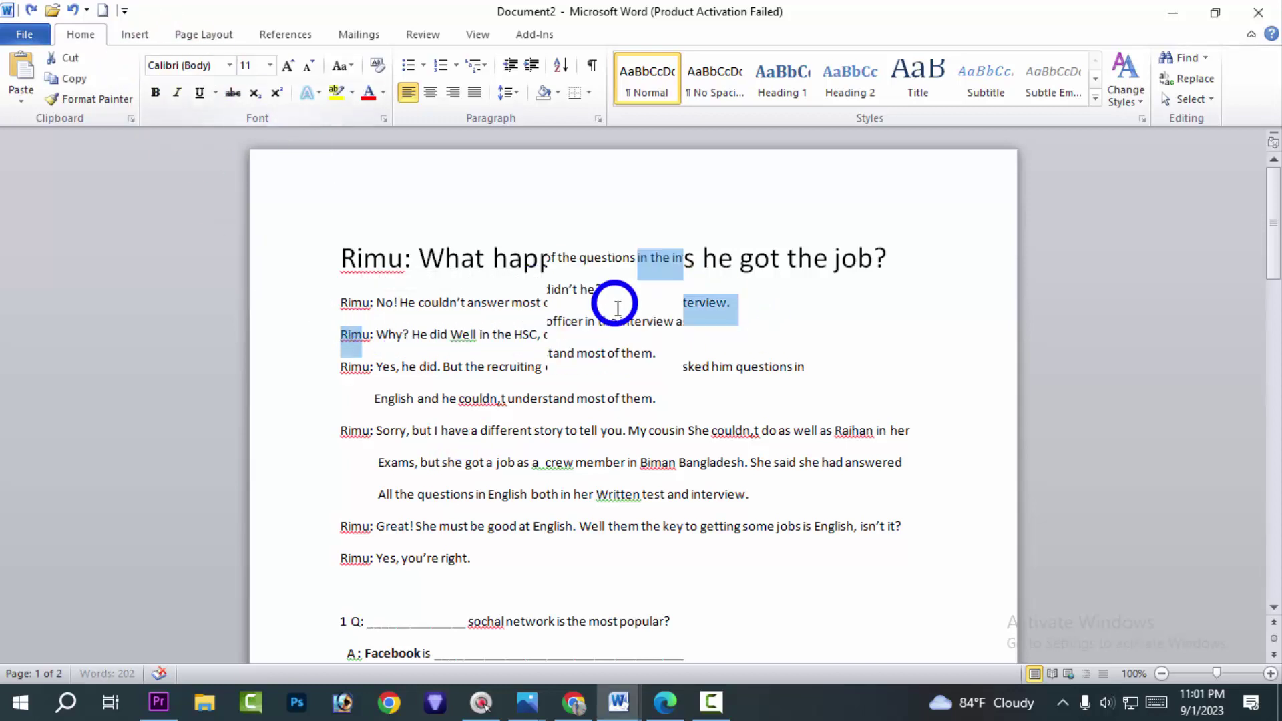
click(666, 263)
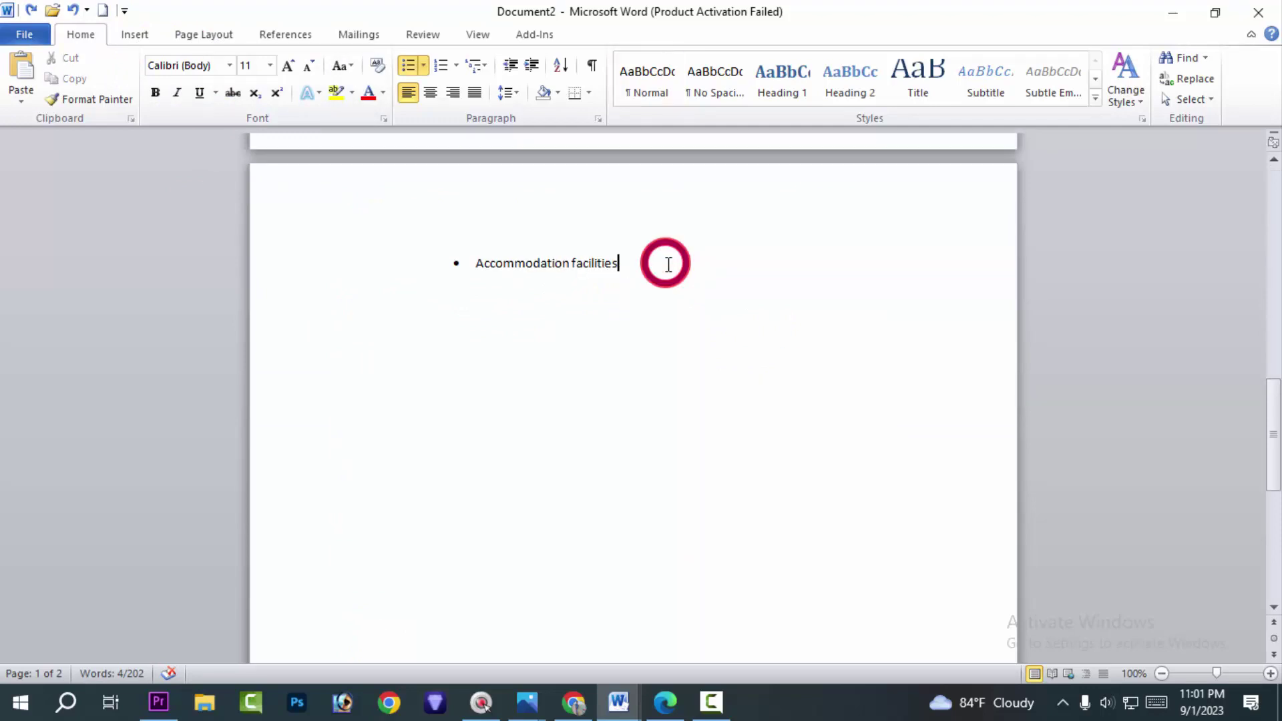
key(Return)
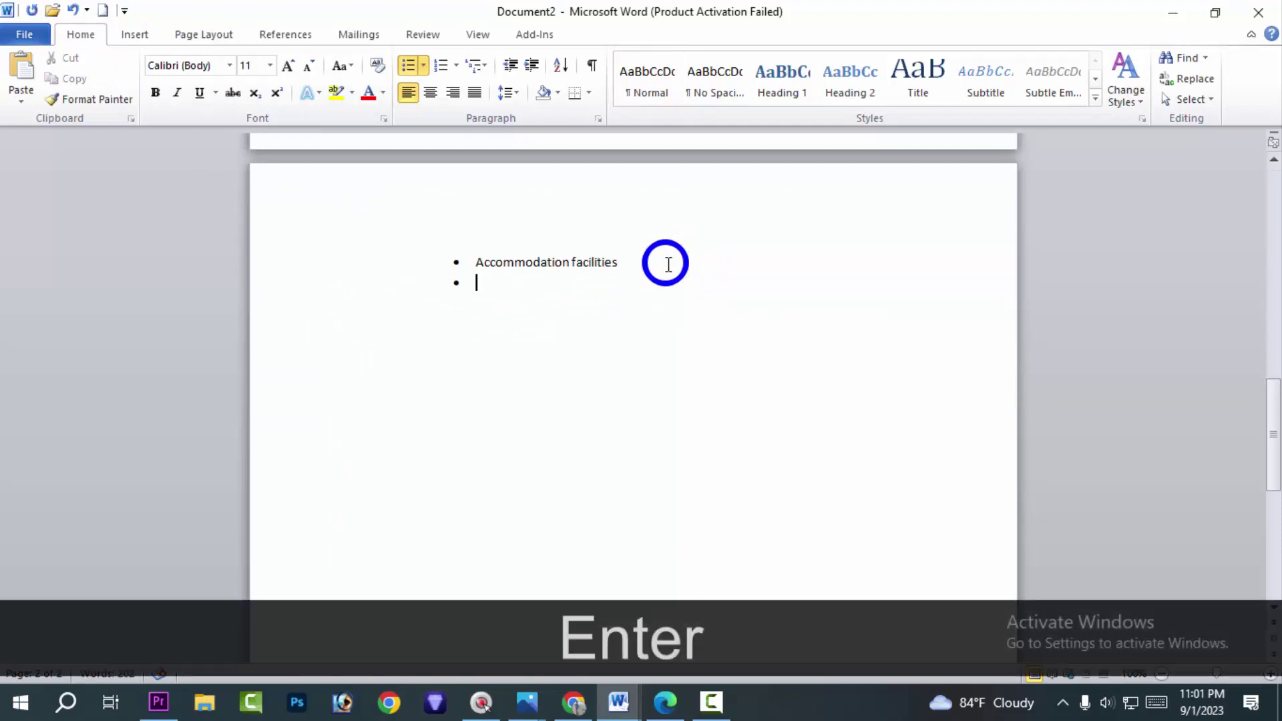
text(tt)
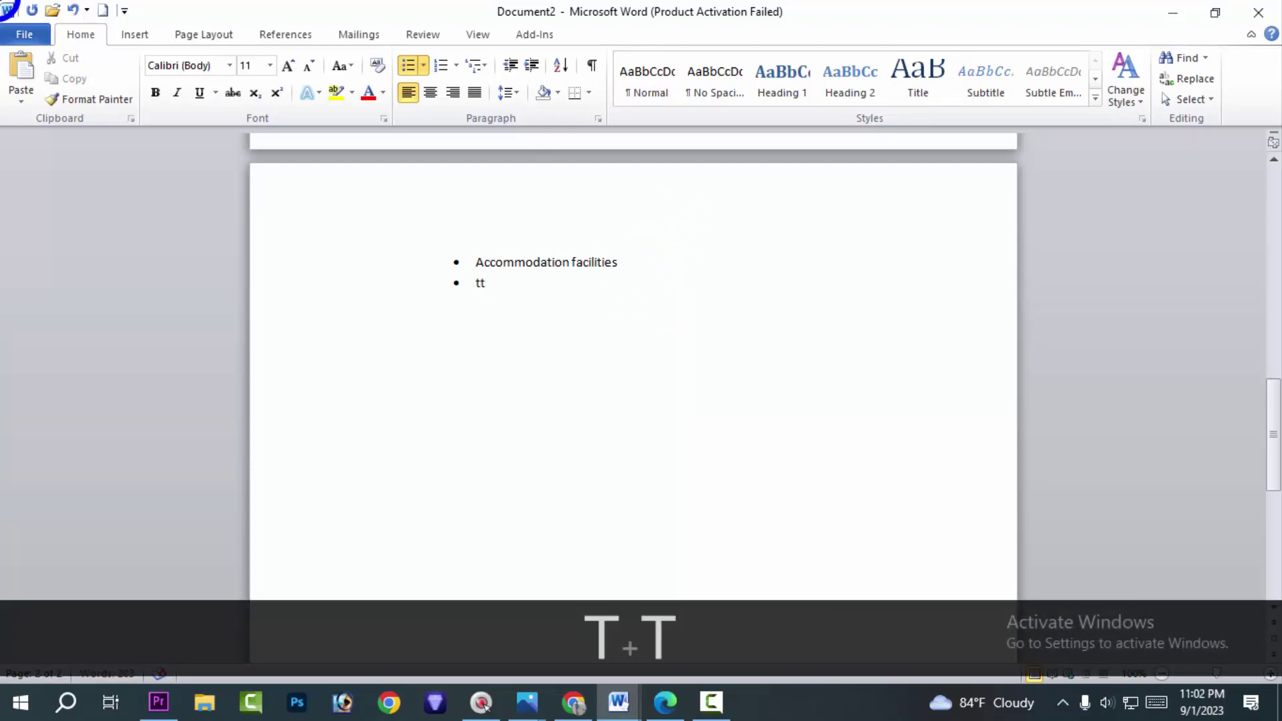
key(BackSpace)
key(BackSpace)
key(BackSpace)
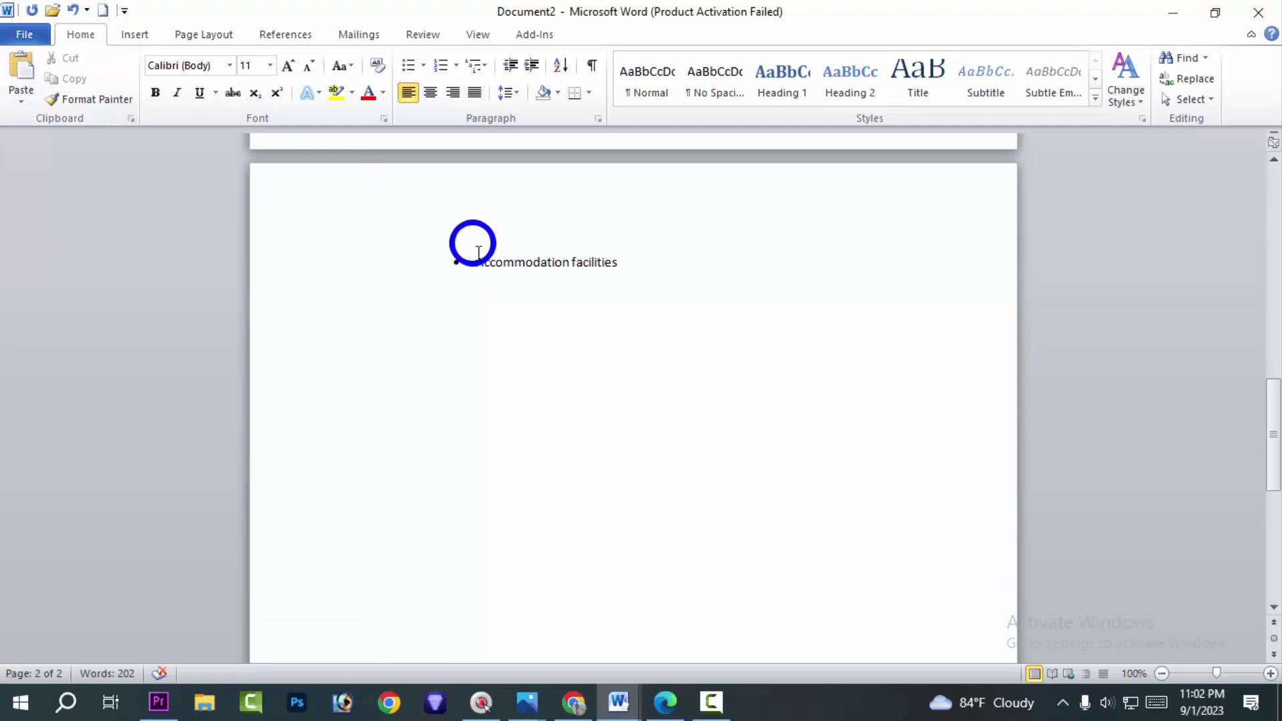
Try the SutonnyMJ font with "jooj" on the empty line below the bullet, and delete back through the final "s" of "facilities"
click(229, 65)
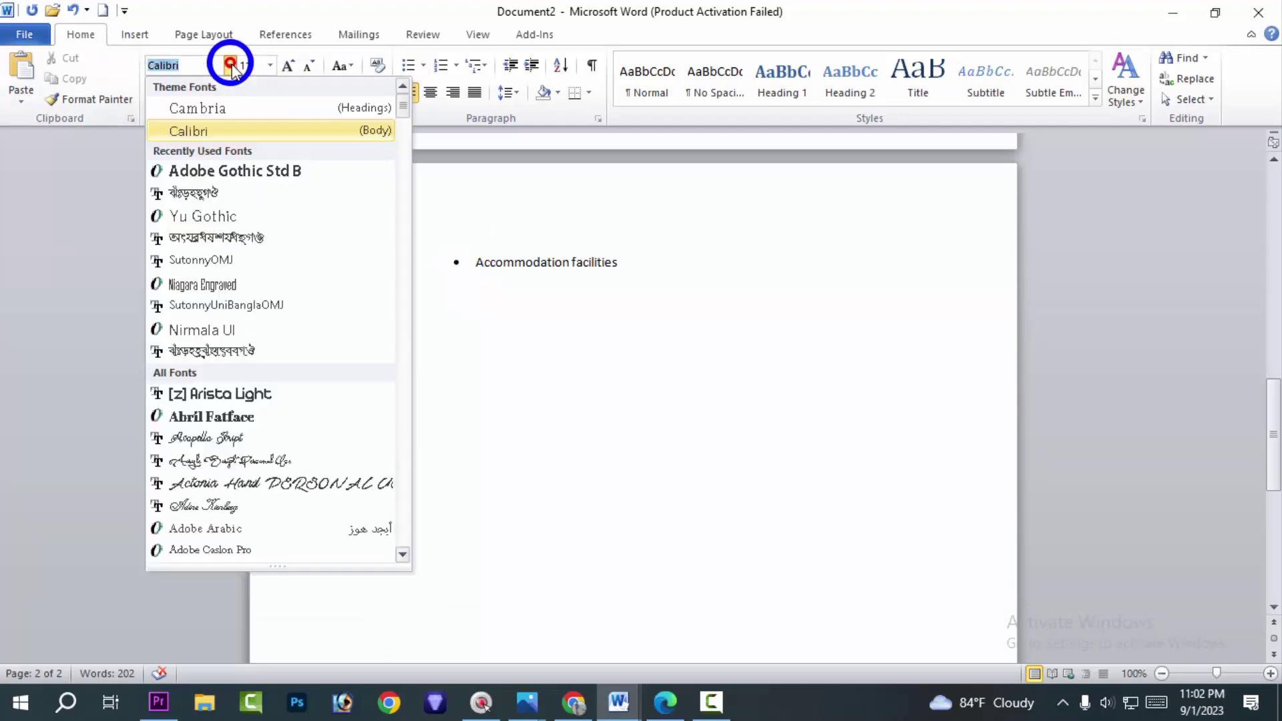
click(228, 194)
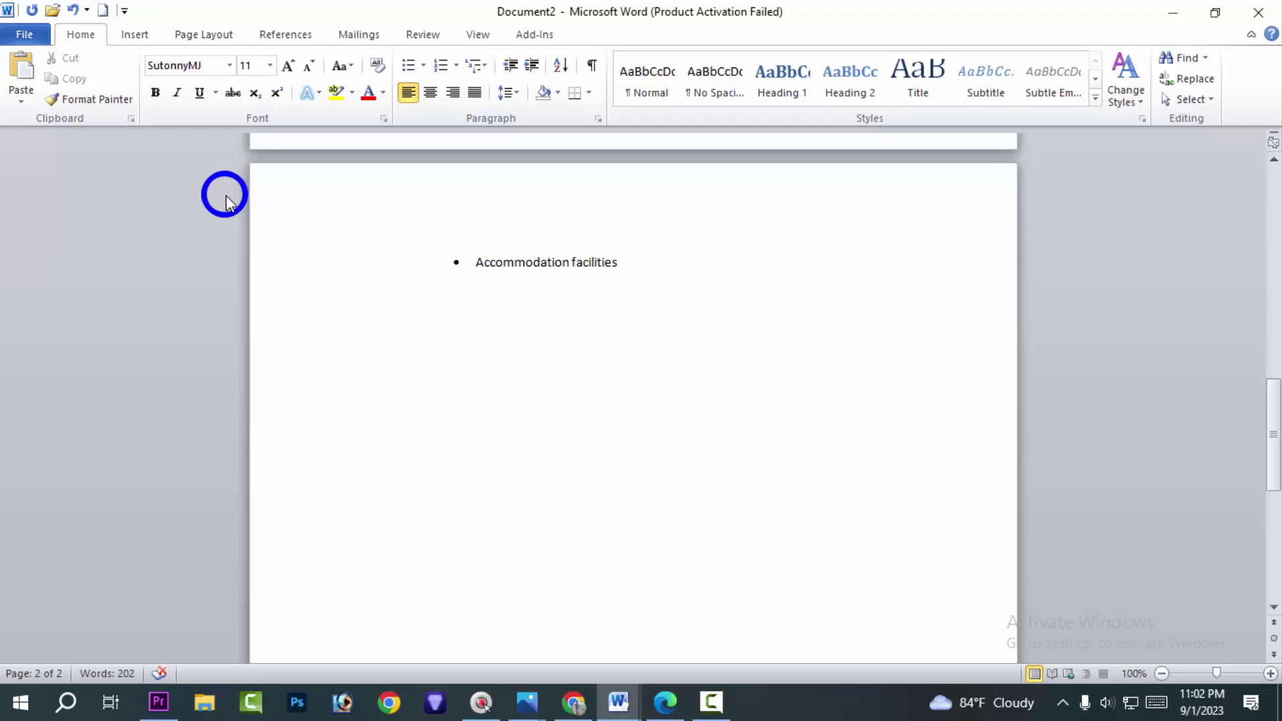
text(jooj)
key(BackSpace)
key(BackSpace)
key(BackSpace)
key(BackSpace)
key(BackSpace)
key(BackSpace)
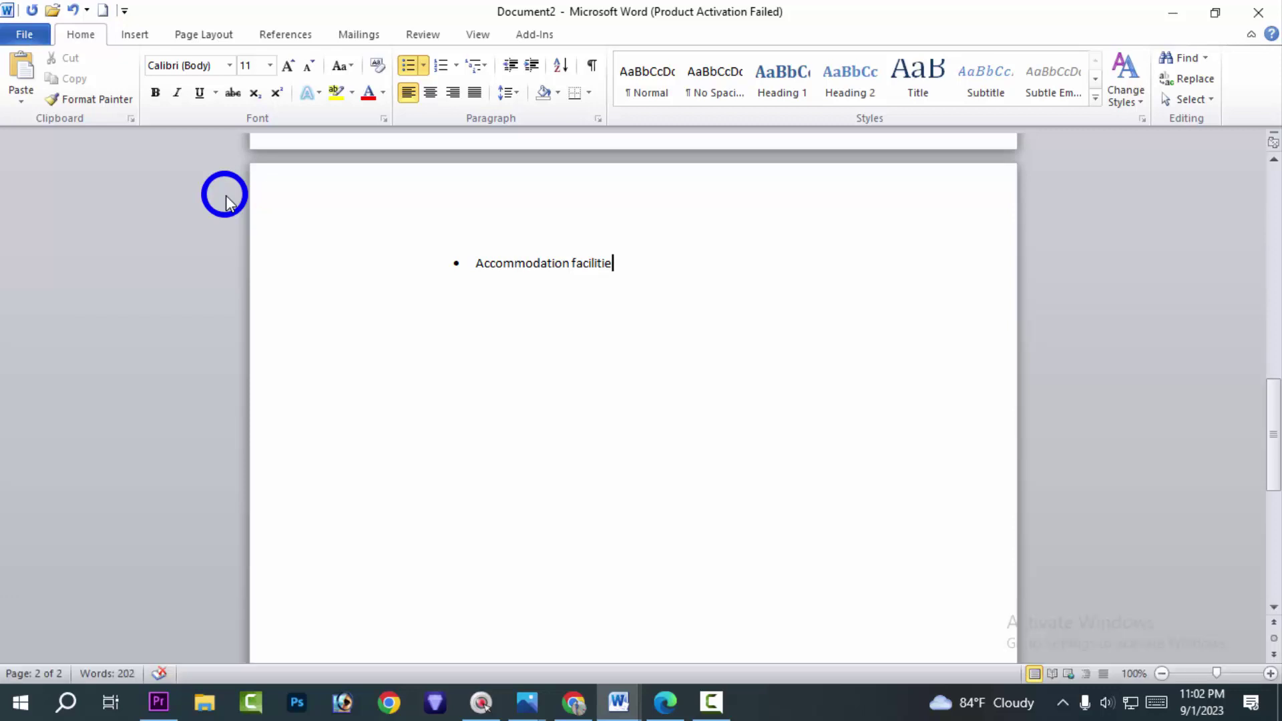
click(523, 265)
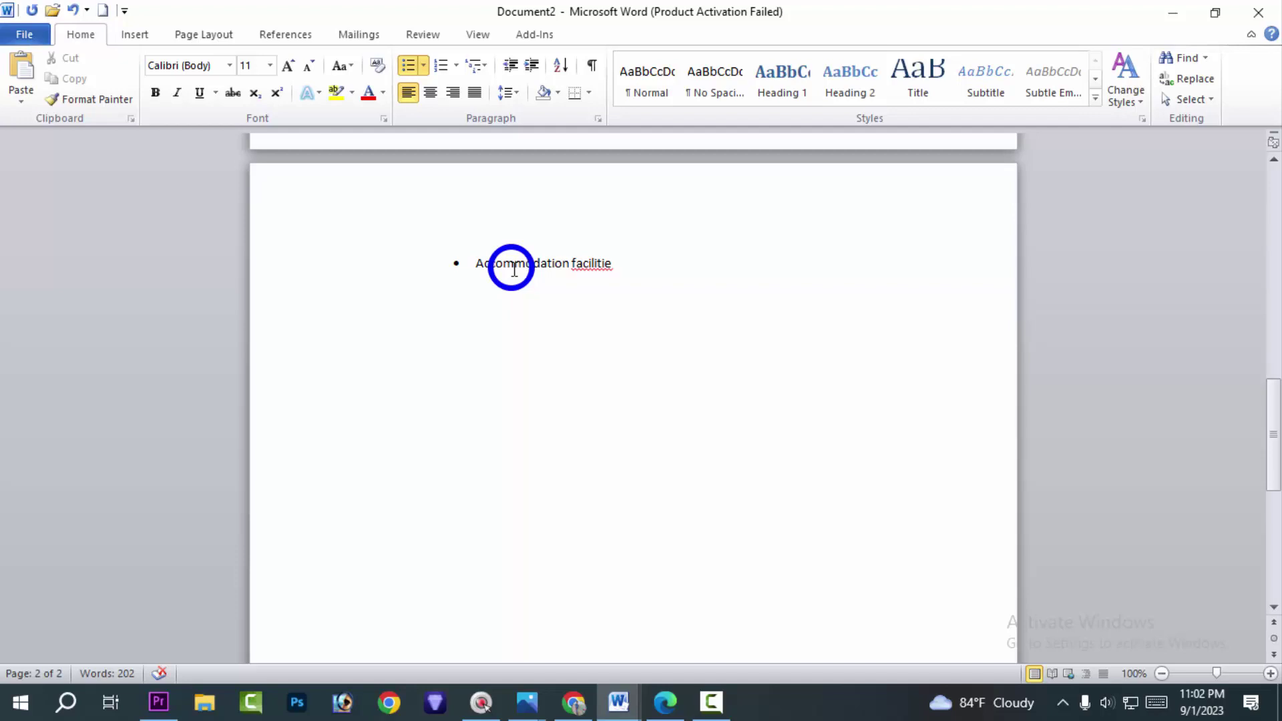
Check the font and size applied at several places in the first dialogue line
scroll(591, 392, up, 3)
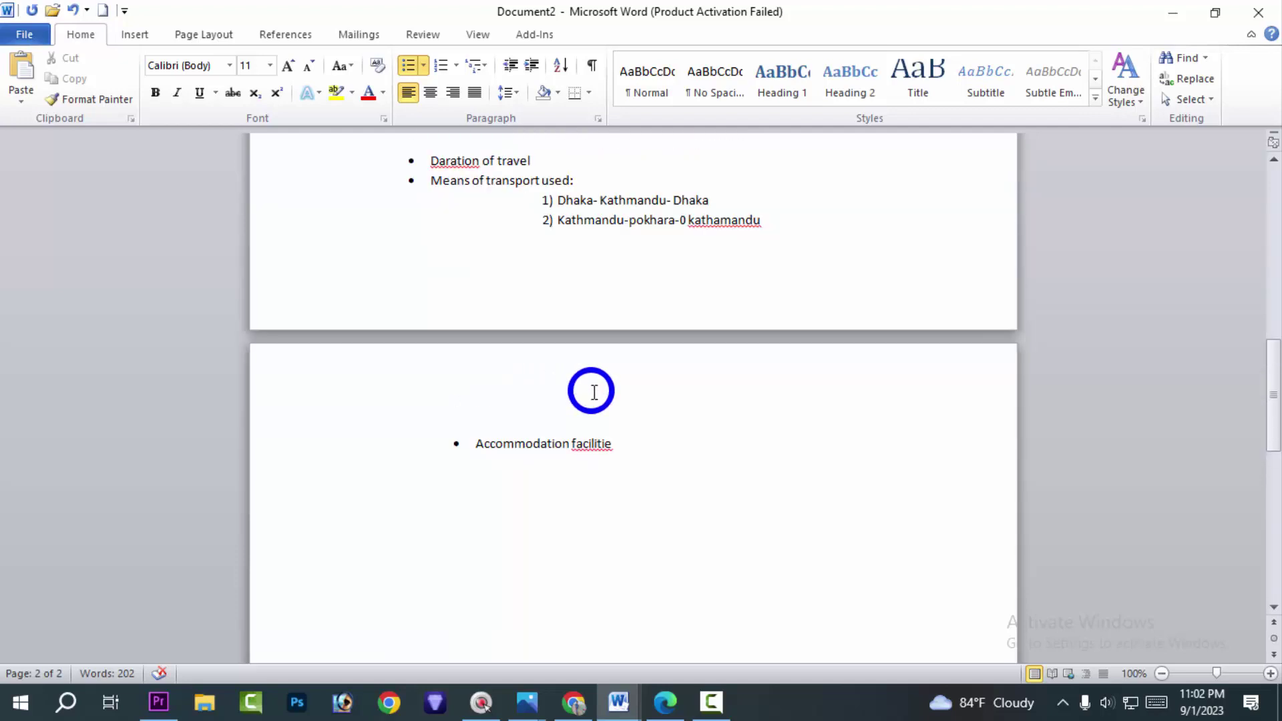
scroll(594, 392, up, 10)
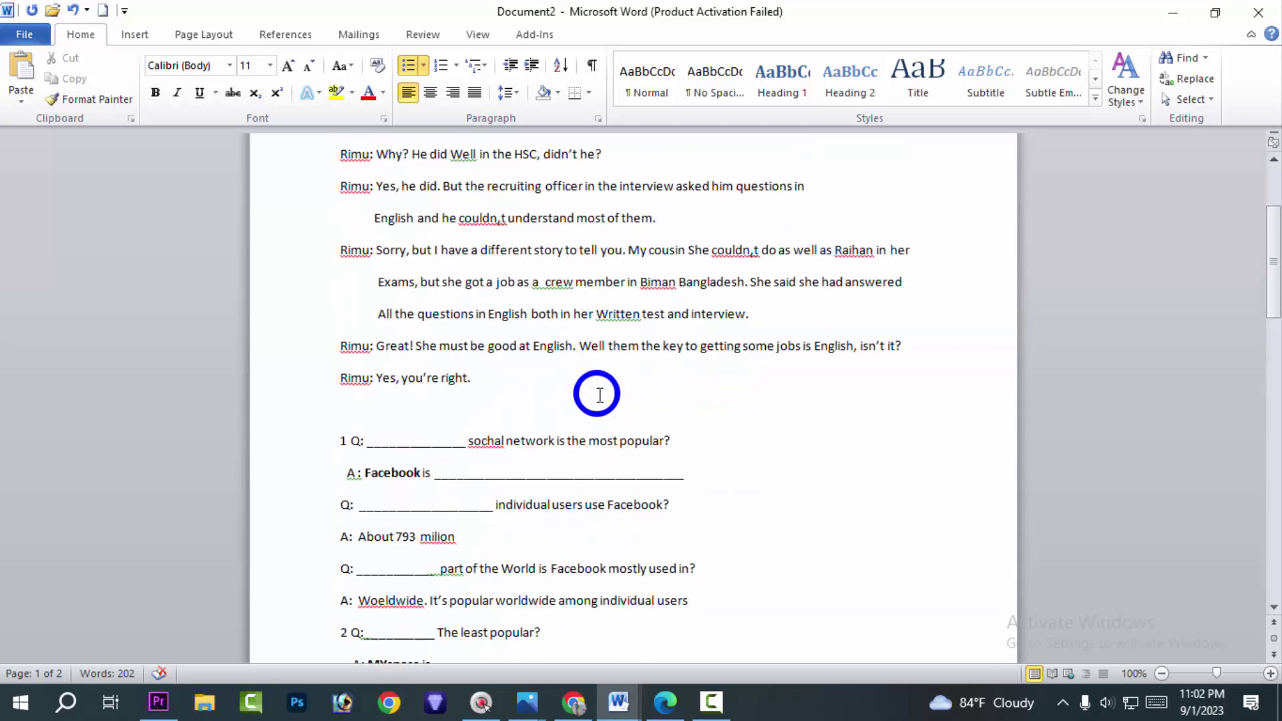
scroll(600, 395, up, 3)
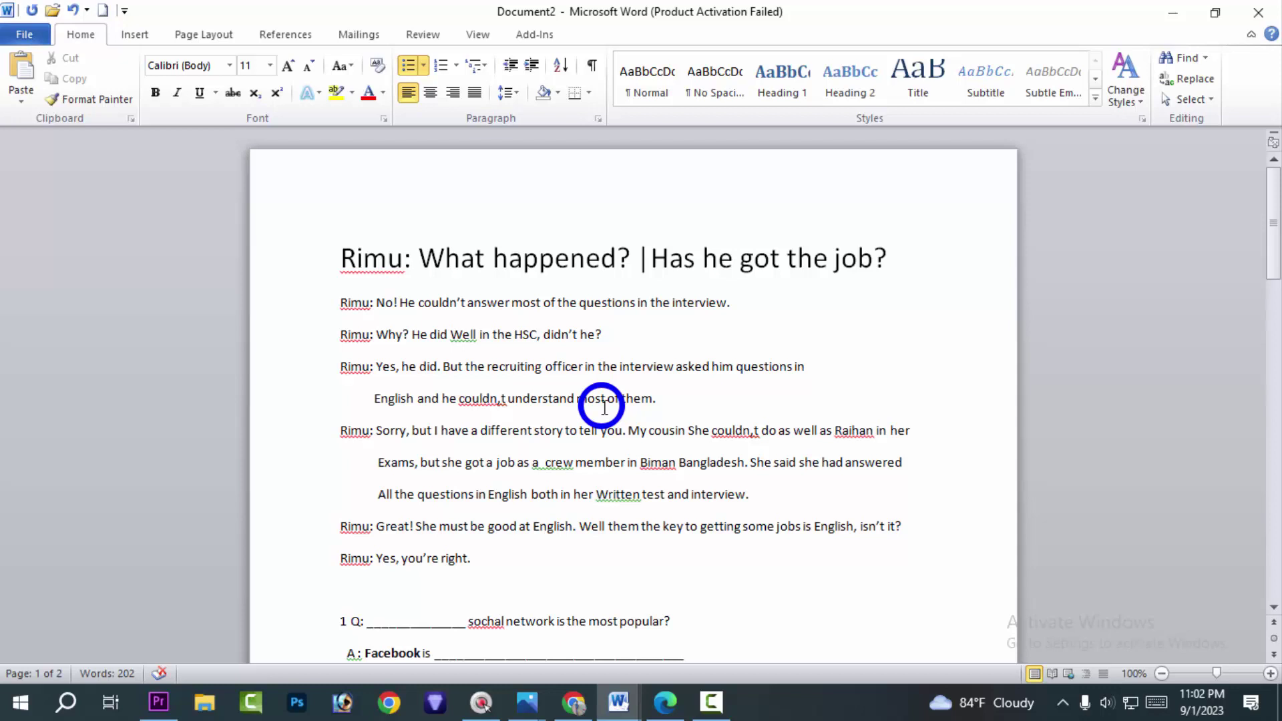
click(618, 266)
click(687, 257)
click(773, 262)
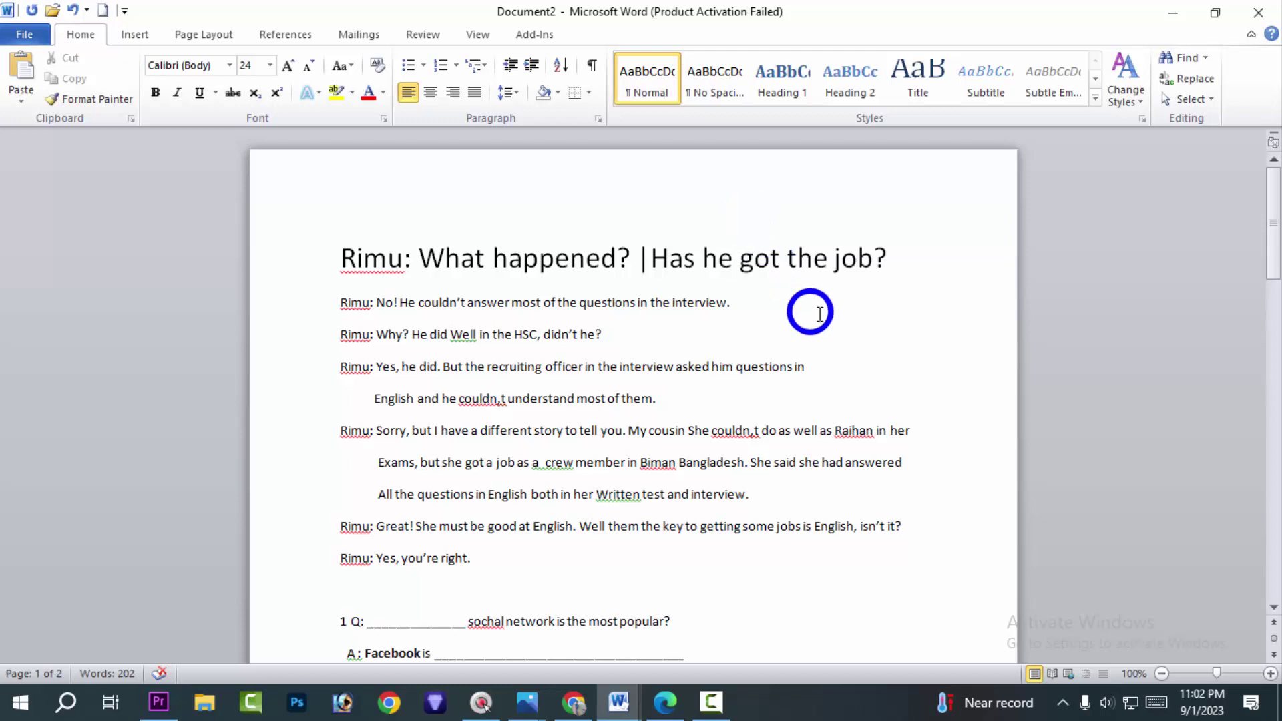
Select the first dialogue line up to "job" backwards from its end, and again forwards from its start
click(874, 255)
drag(875, 254, 332, 260)
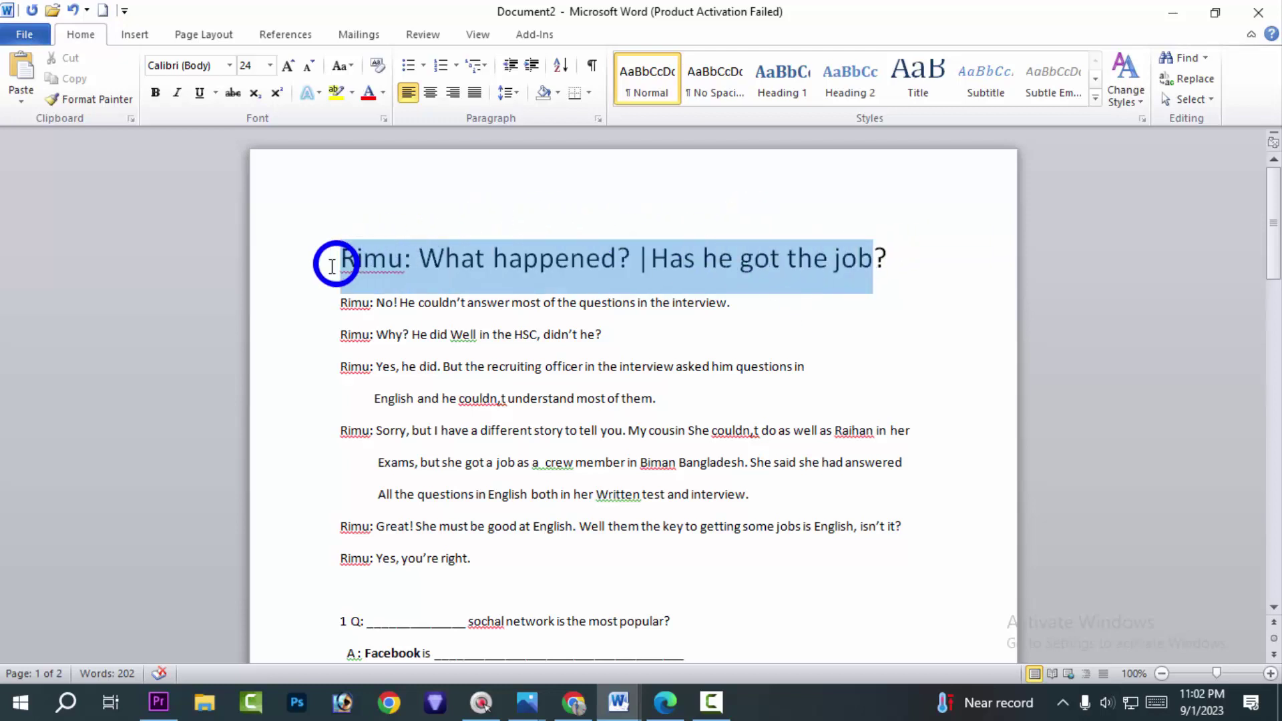
click(566, 224)
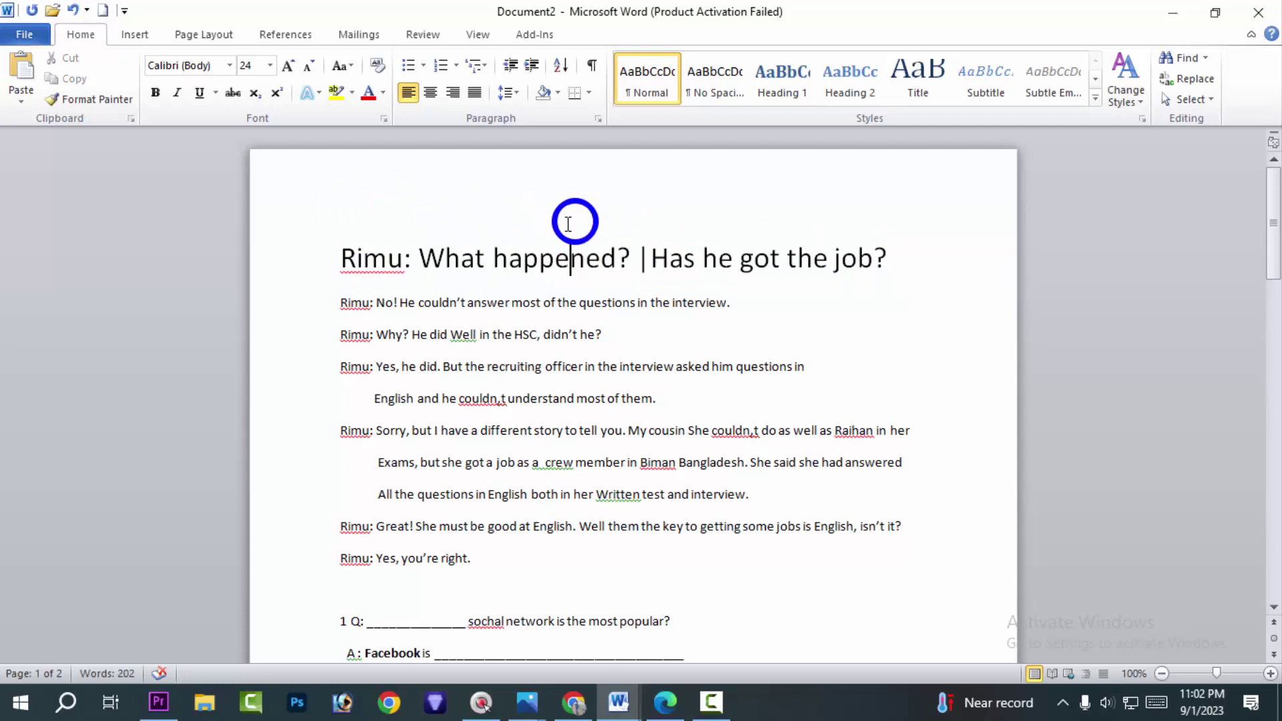
drag(334, 254, 857, 251)
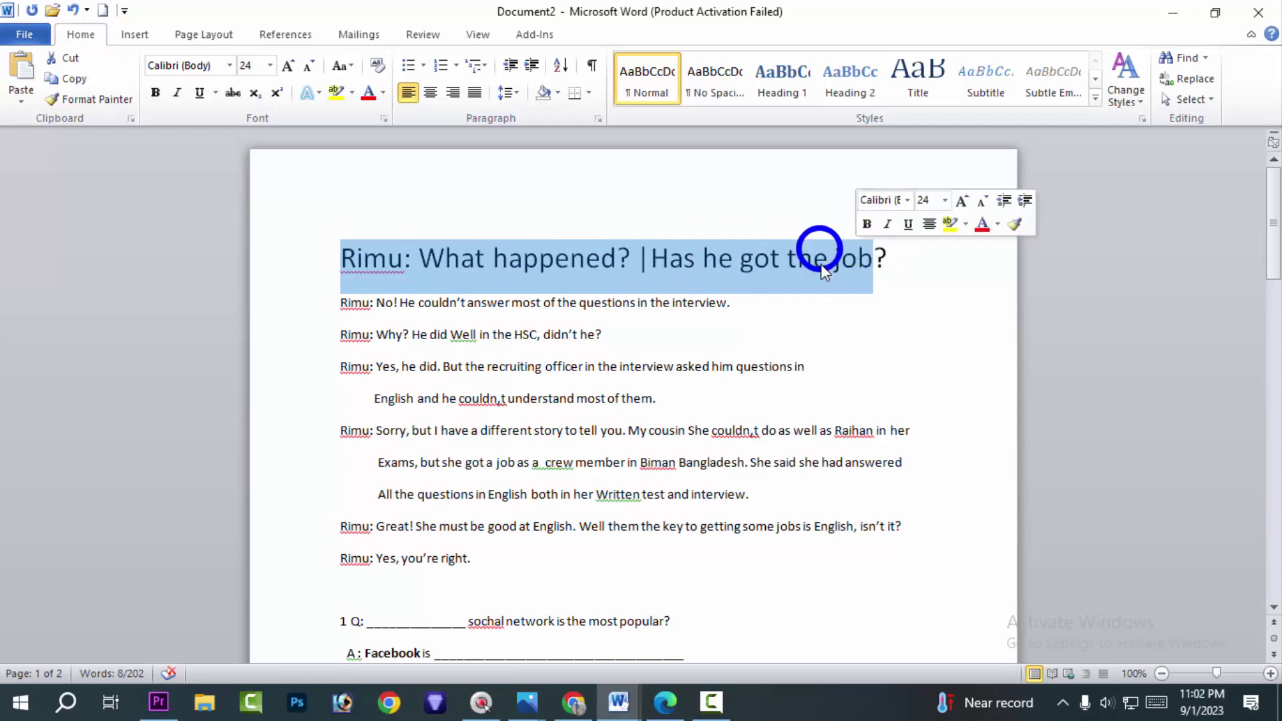
click(864, 311)
Start saving the document as a Word Document through the Save & Send Change File Type options, and cancel
scroll(687, 260, down, 3)
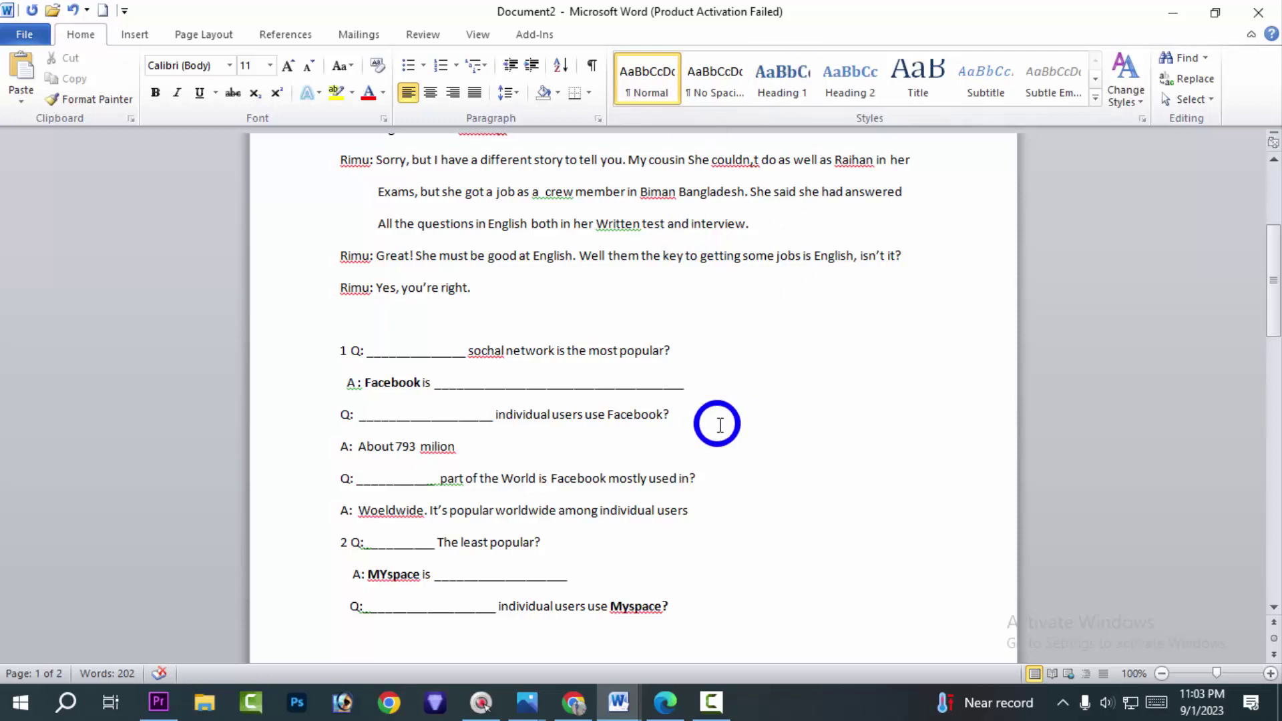
scroll(721, 419, up, 5)
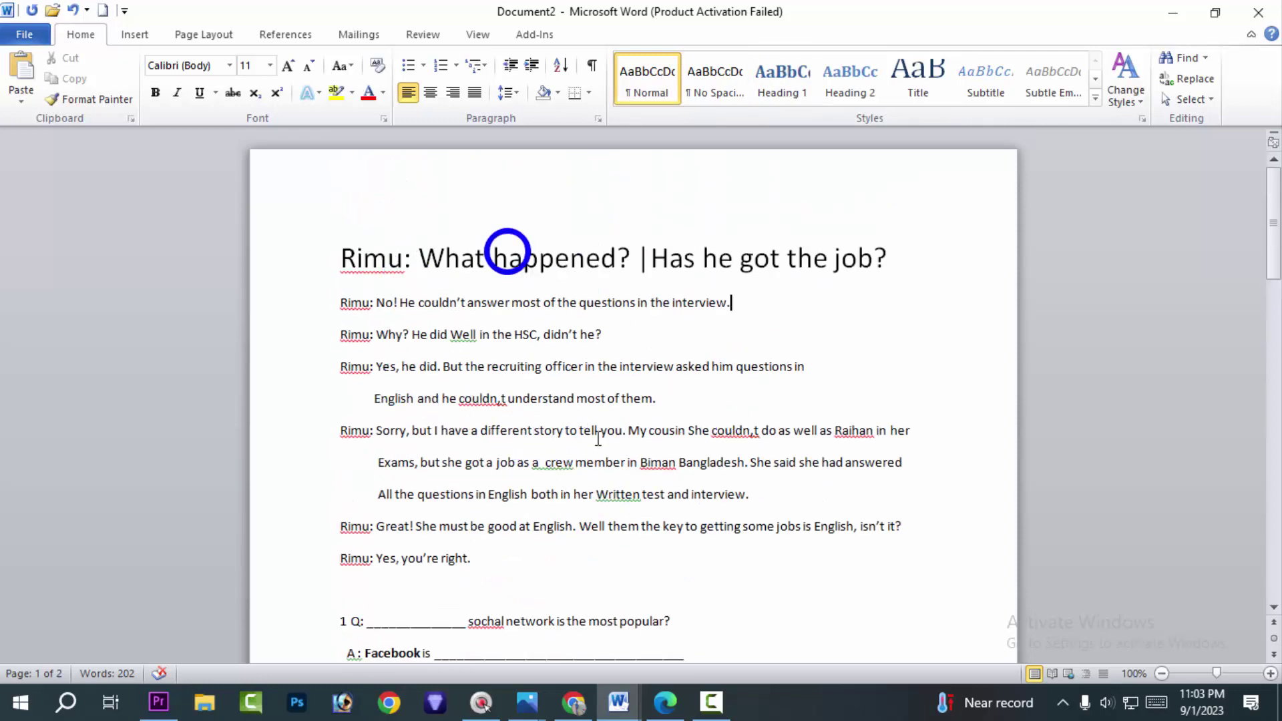
click(25, 20)
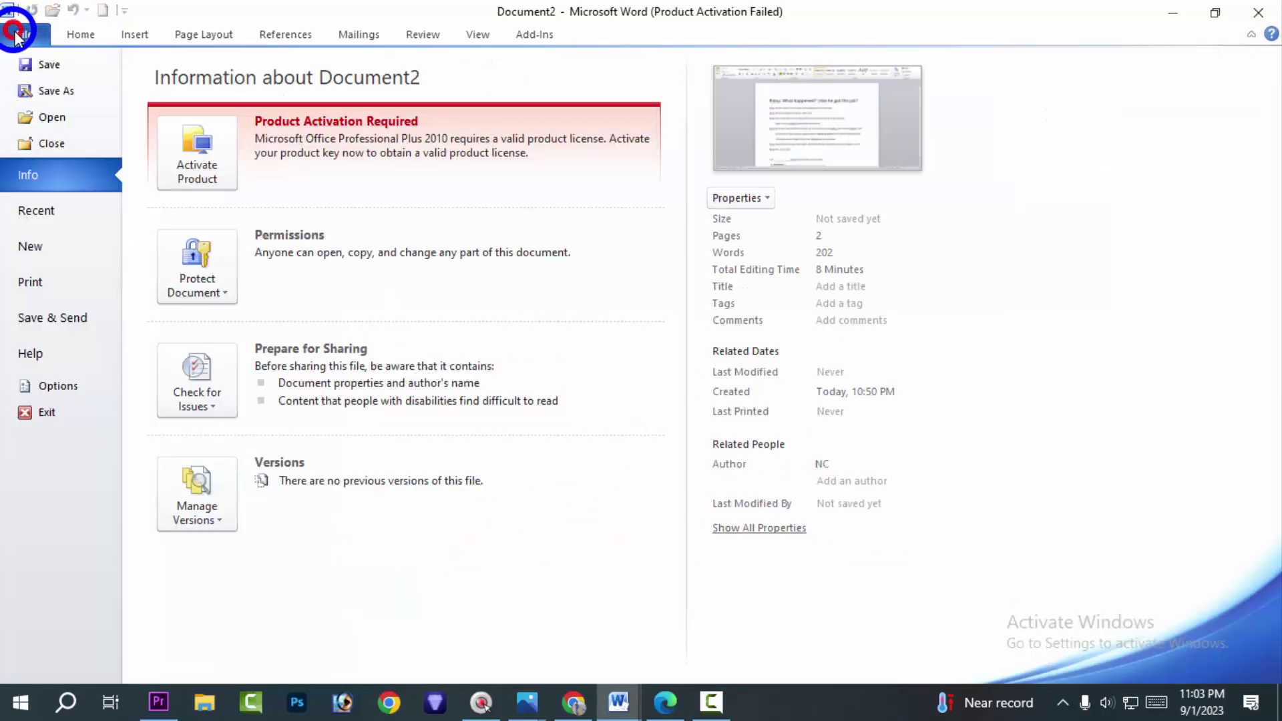
click(47, 318)
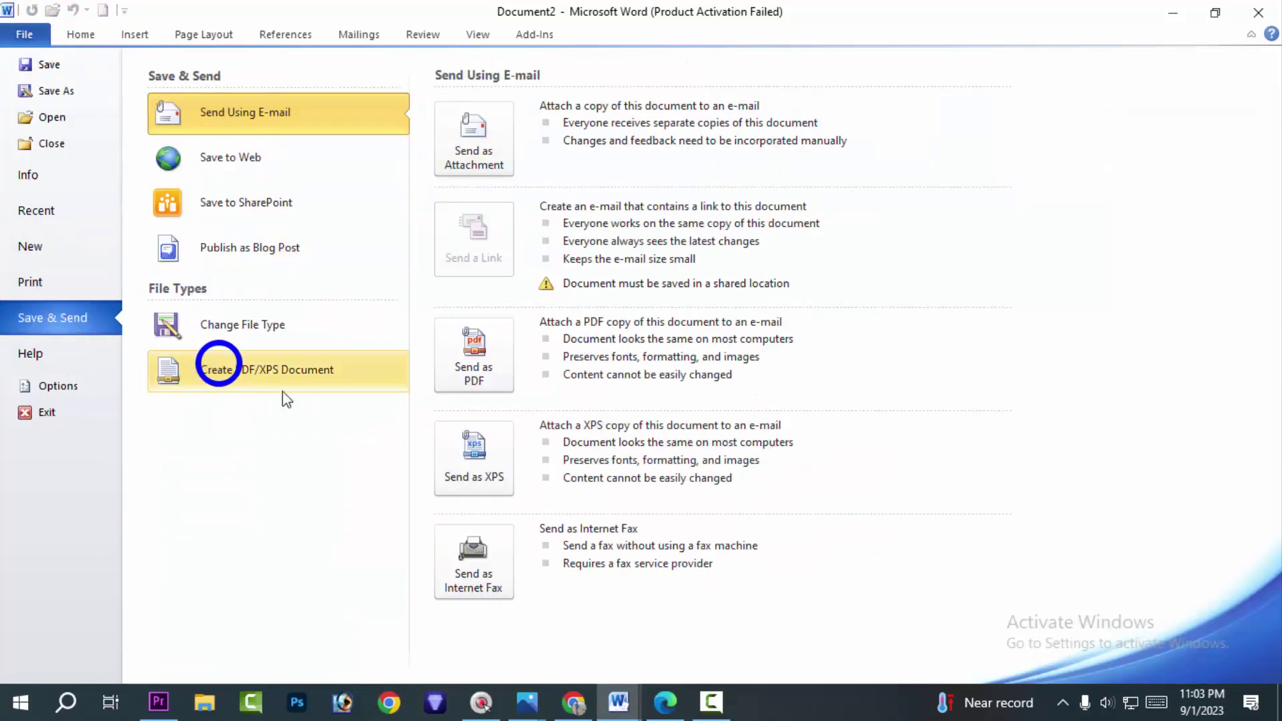
click(263, 324)
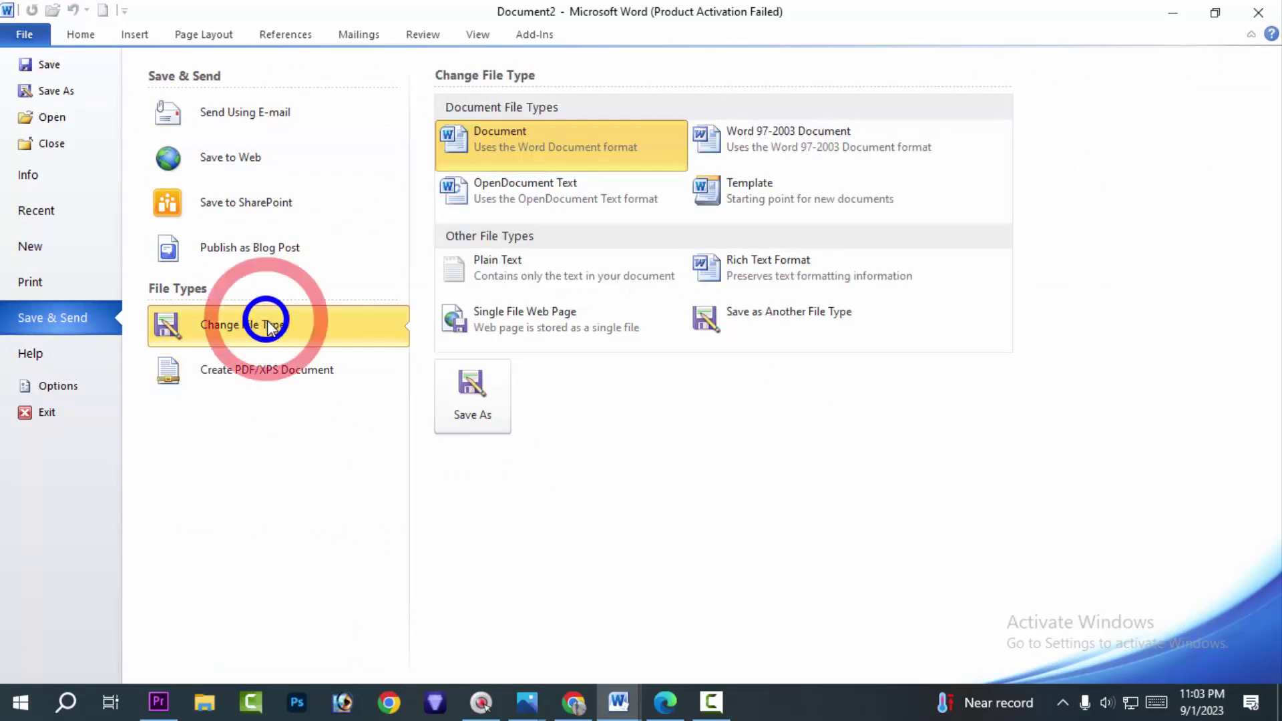
double_click(347, 325)
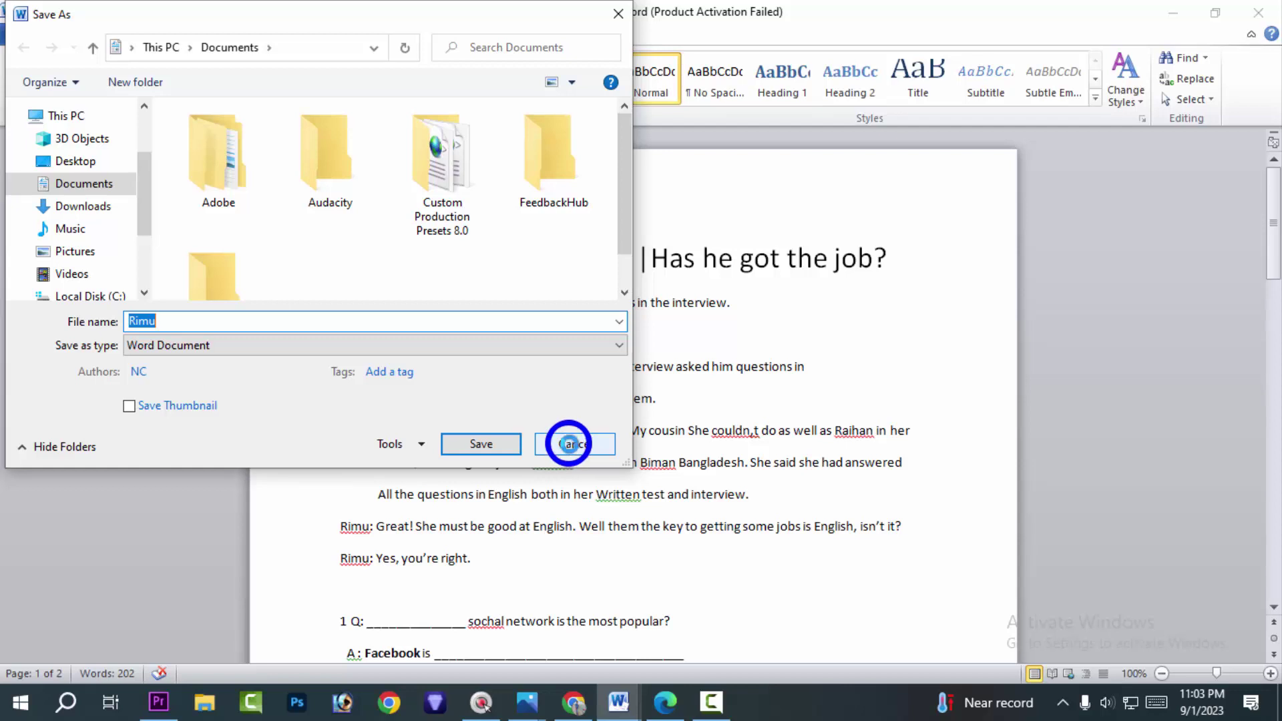
click(569, 444)
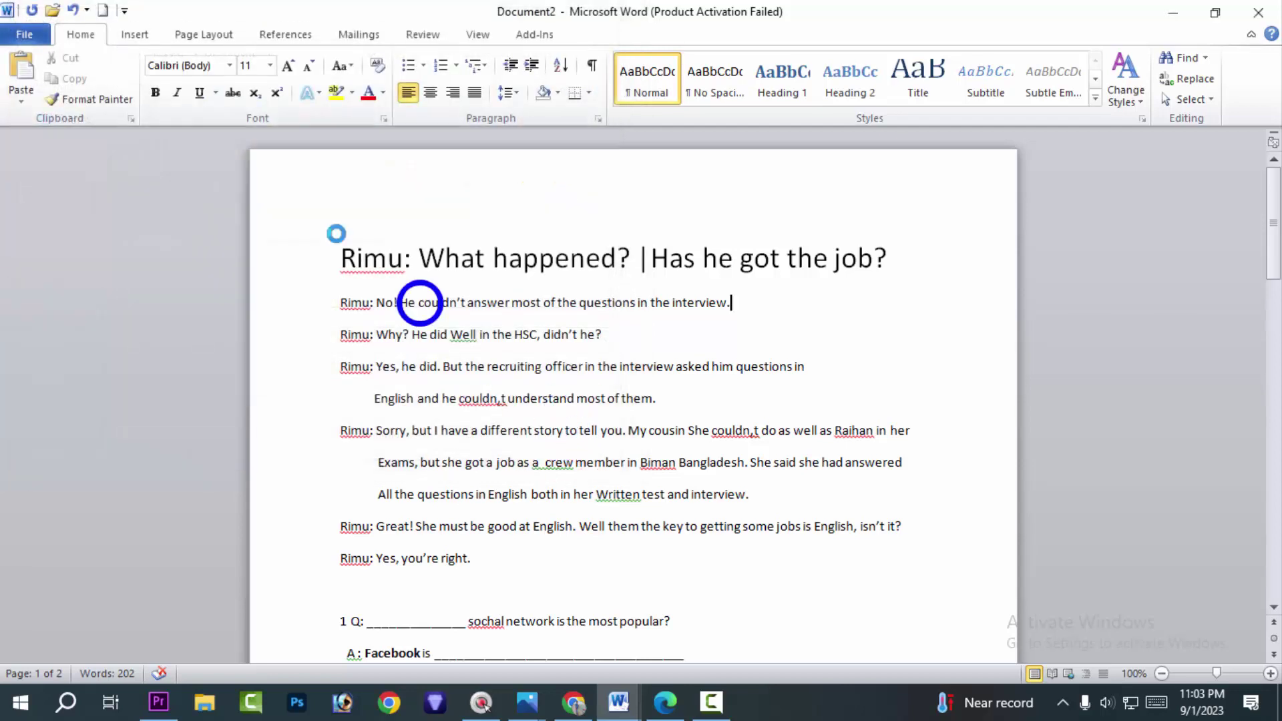
View the document's information page, start closing the document, and dismiss the save prompt
click(16, 30)
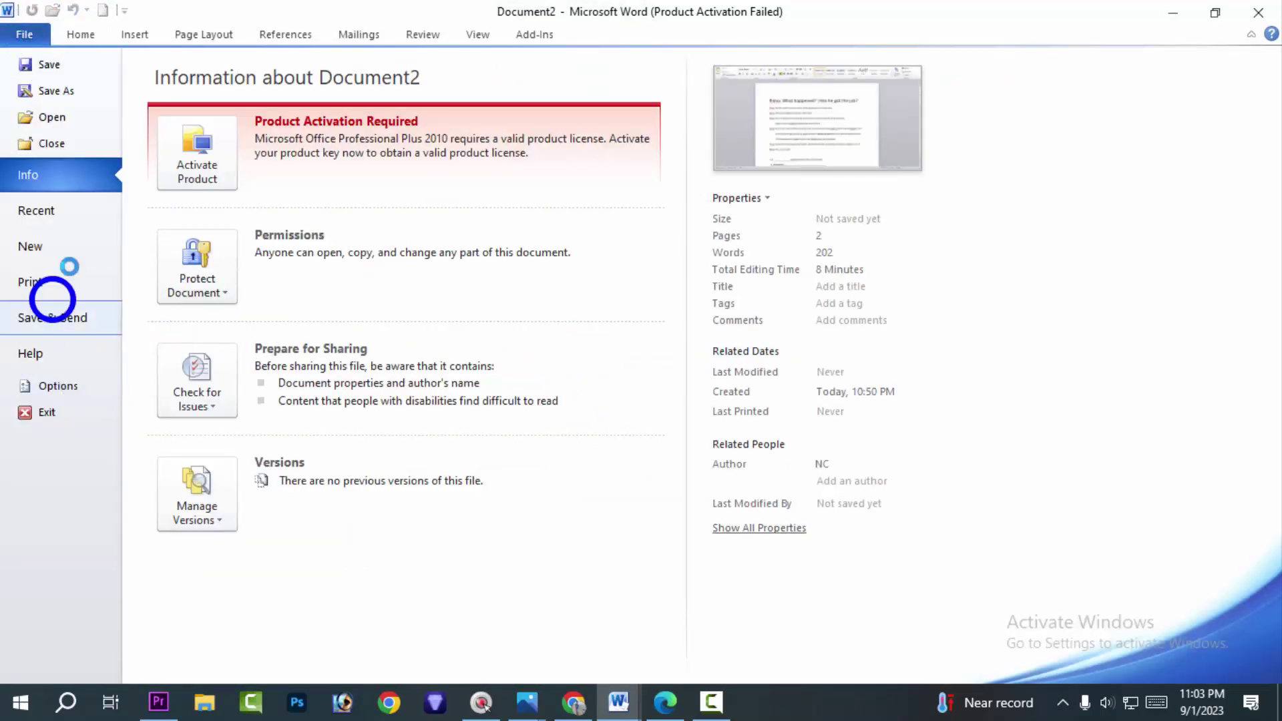
click(1257, 12)
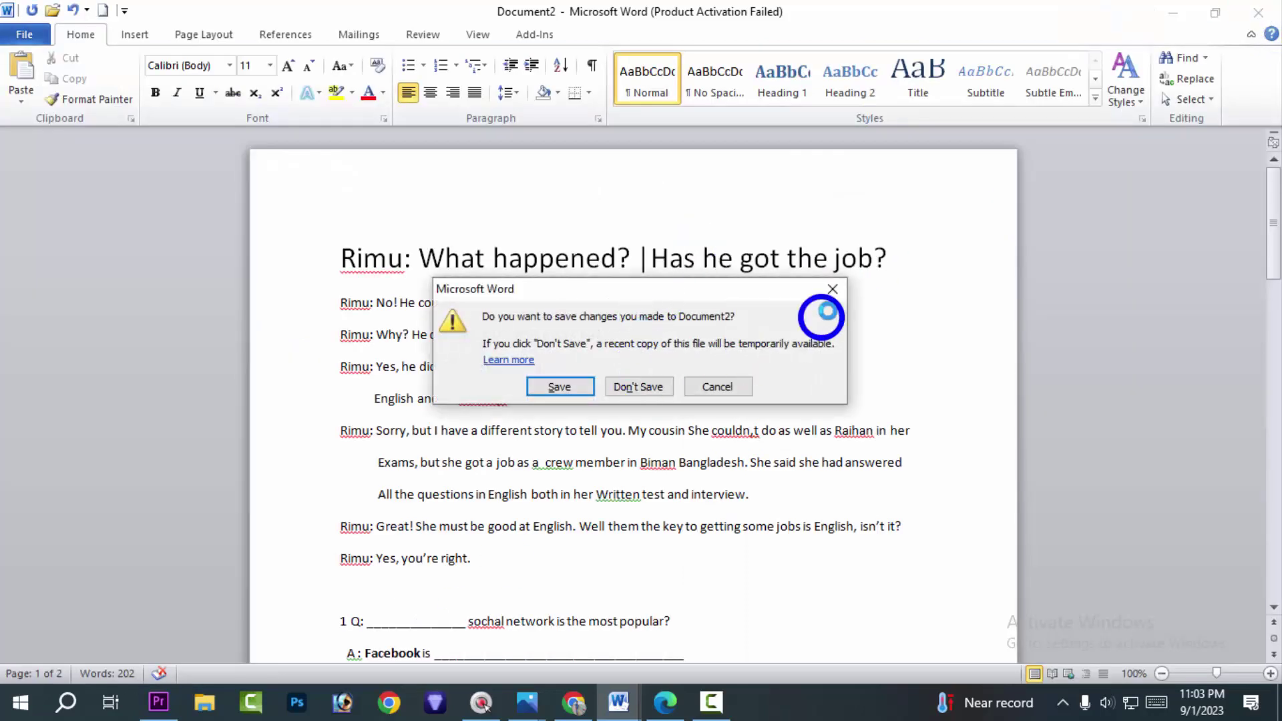
click(835, 292)
Try to save the document directly from the editing view
scroll(686, 492, down, 3)
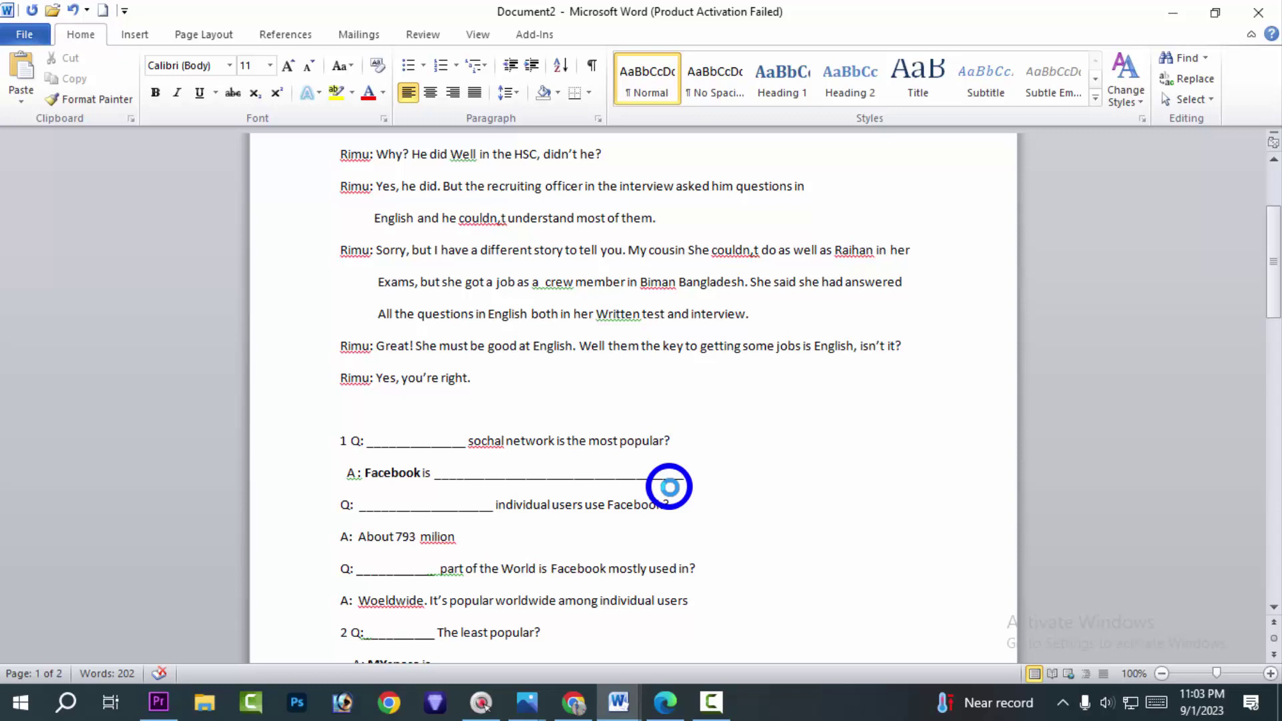
scroll(669, 487, up, 1)
key(ctrl+s)
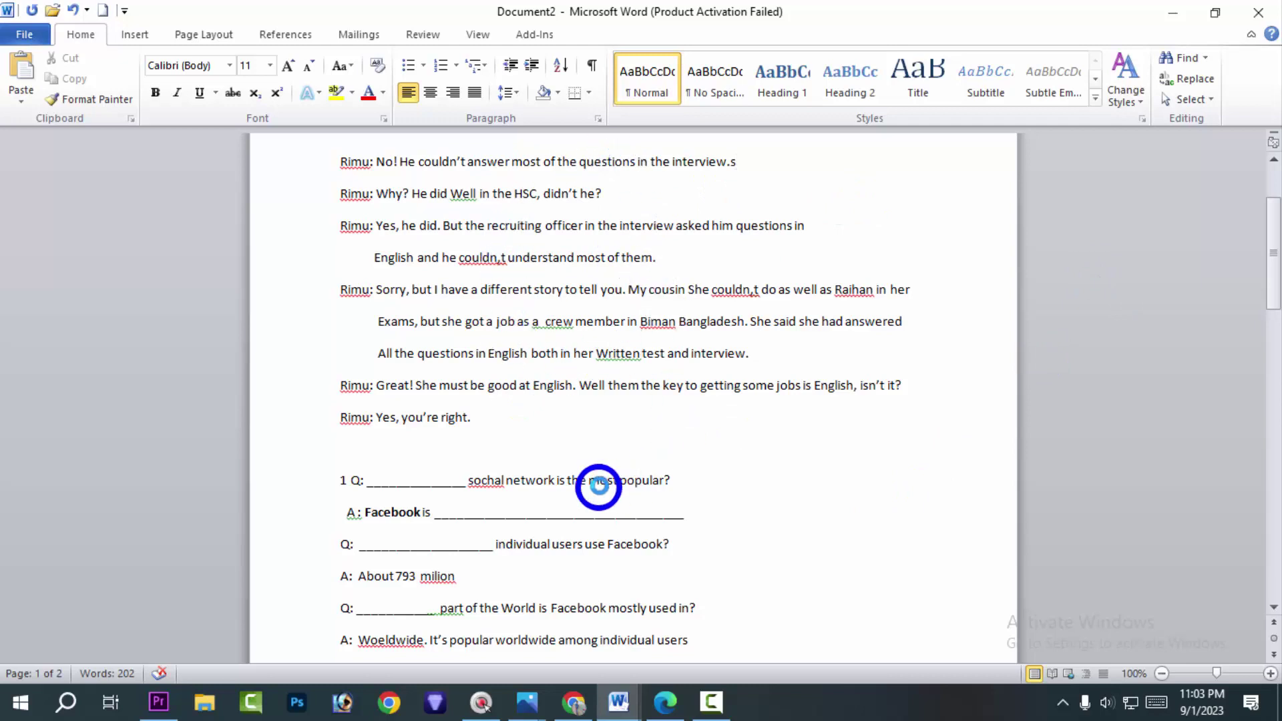
View the document's information page again, start closing Word, and cancel at the prompt to save changes
scroll(595, 480, up, 3)
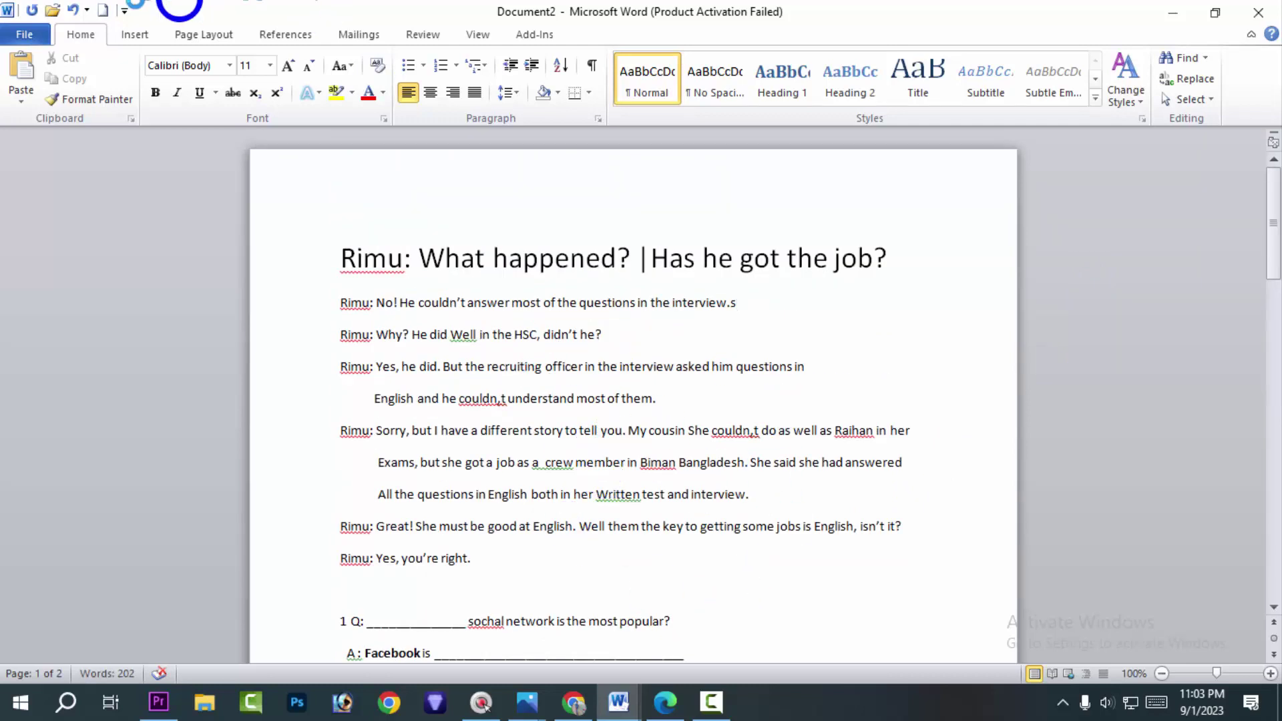
click(24, 35)
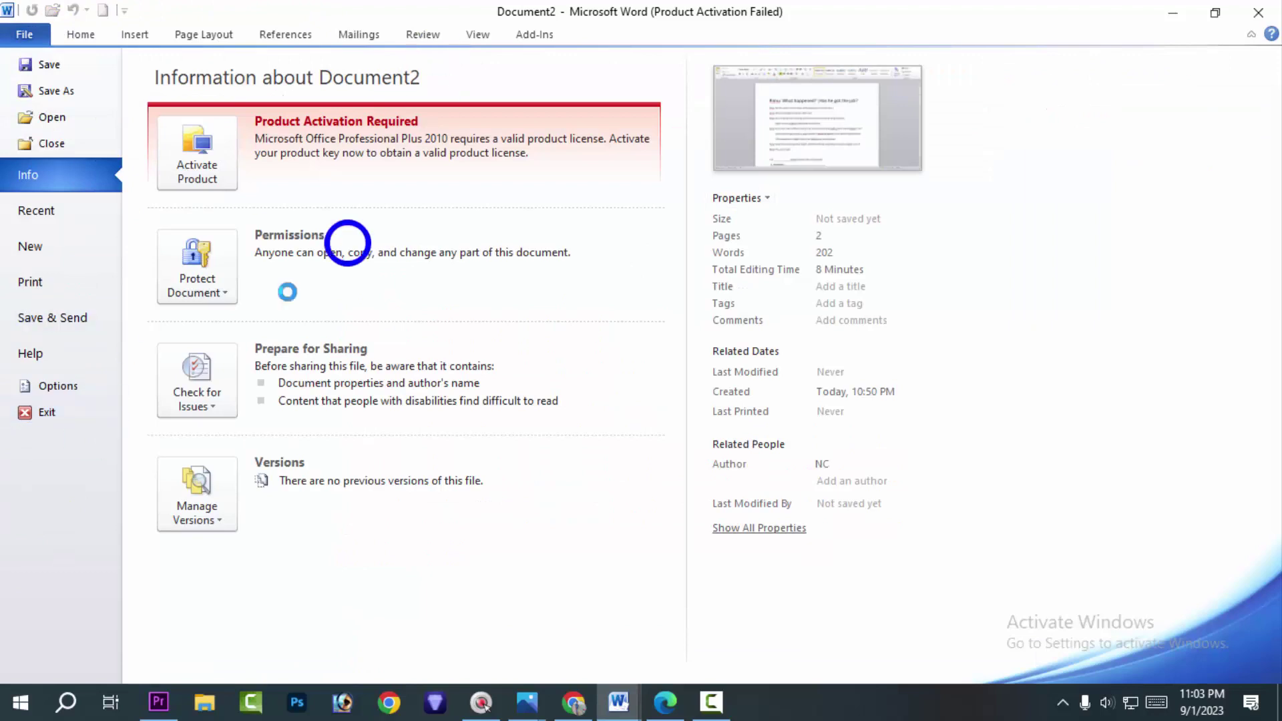
click(1258, 14)
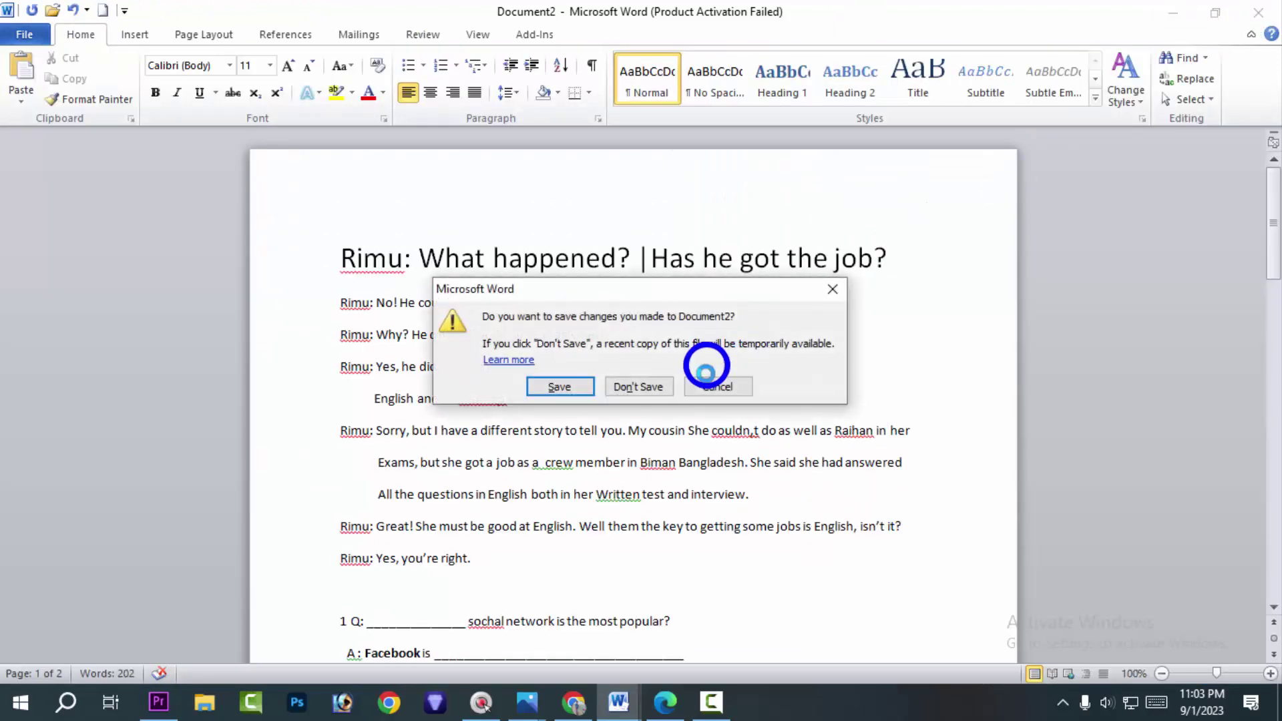
click(734, 388)
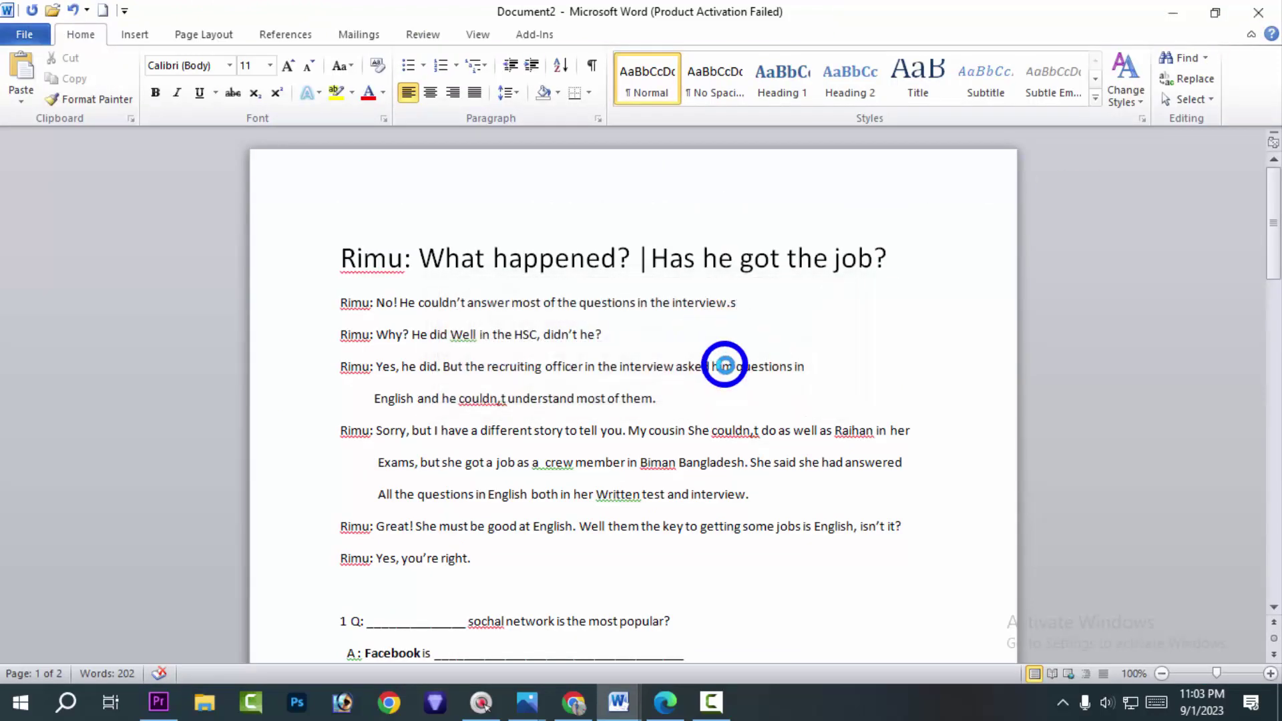
Try the Heading 1 style on the second dialogue line and set the line back to the Normal style
click(875, 262)
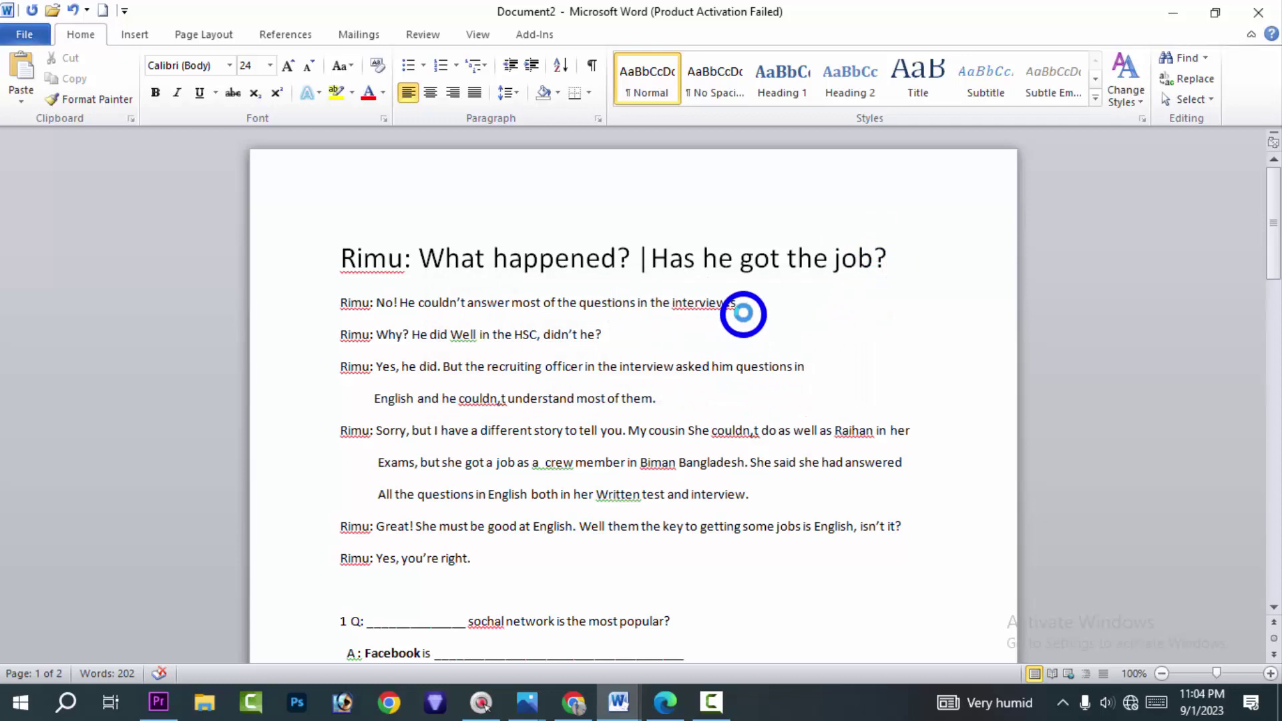
click(752, 298)
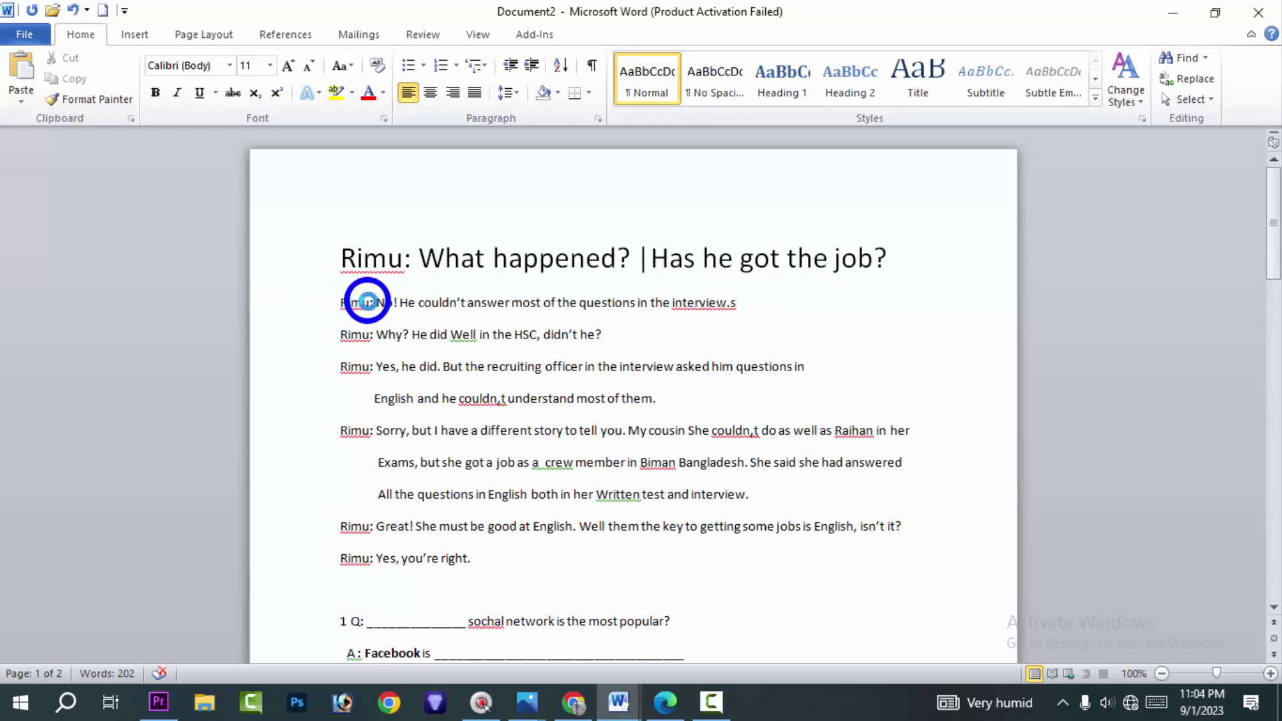
click(374, 301)
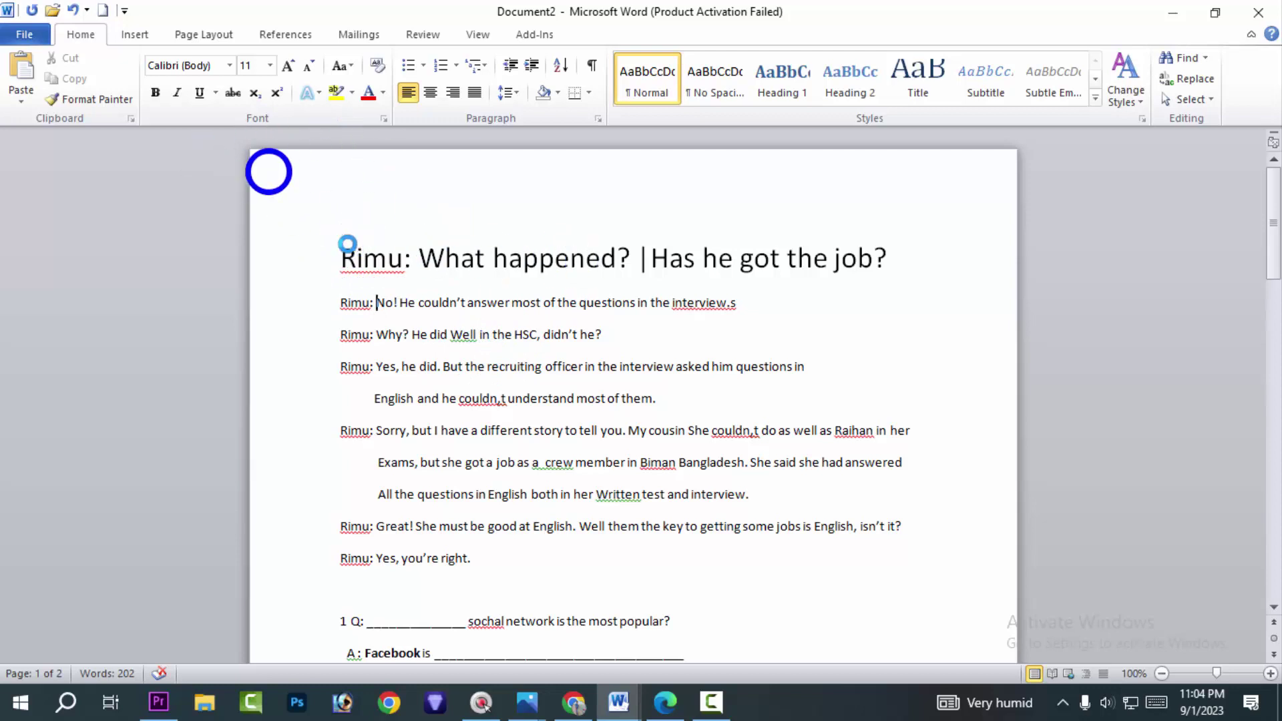
click(507, 99)
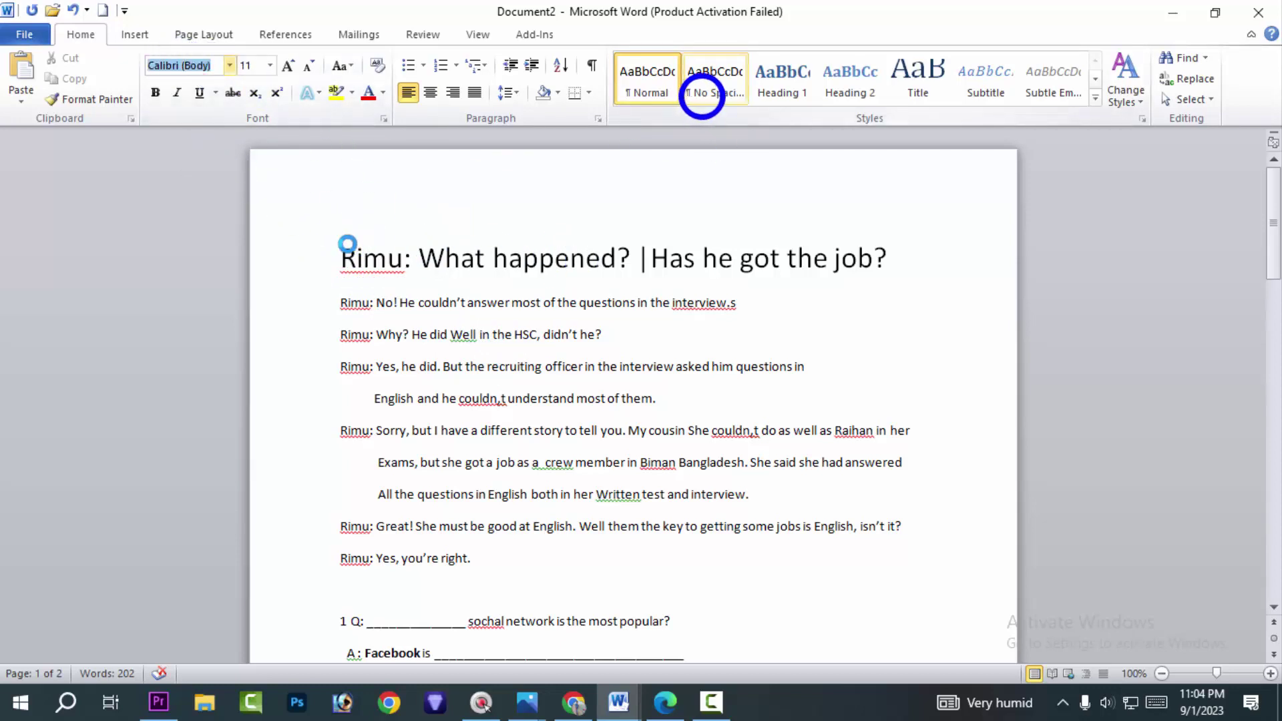
click(781, 83)
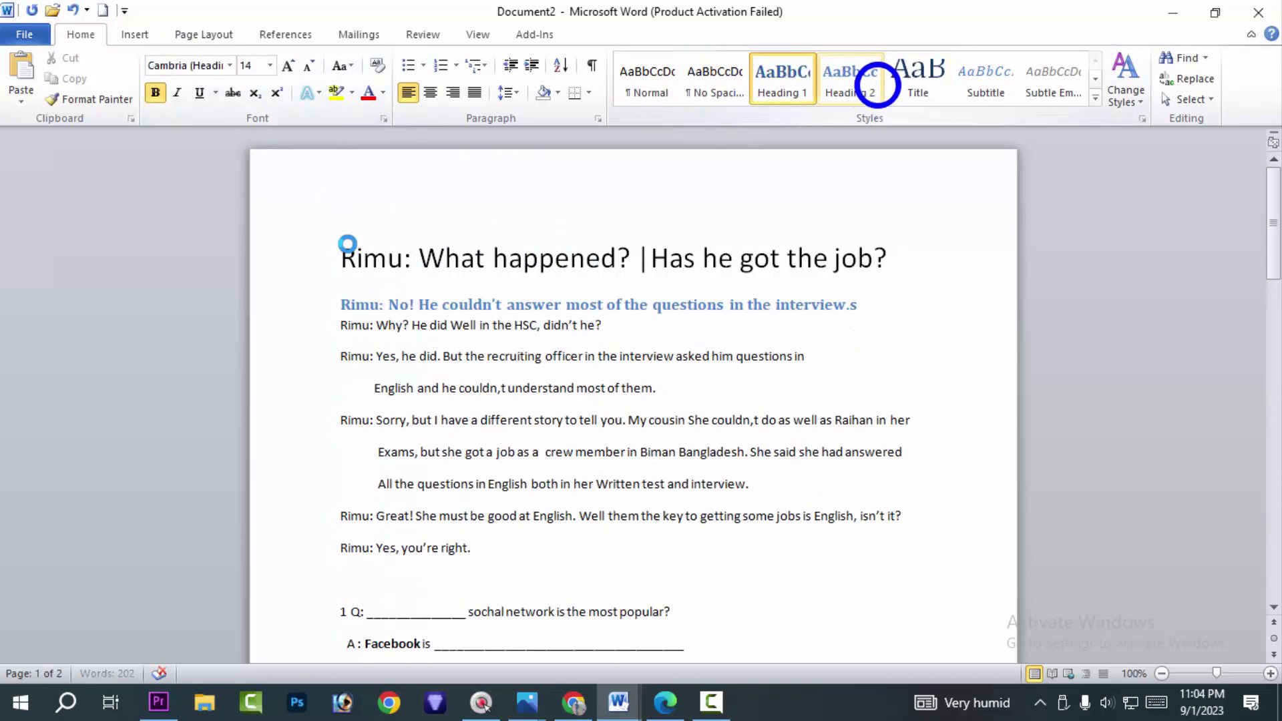
click(658, 70)
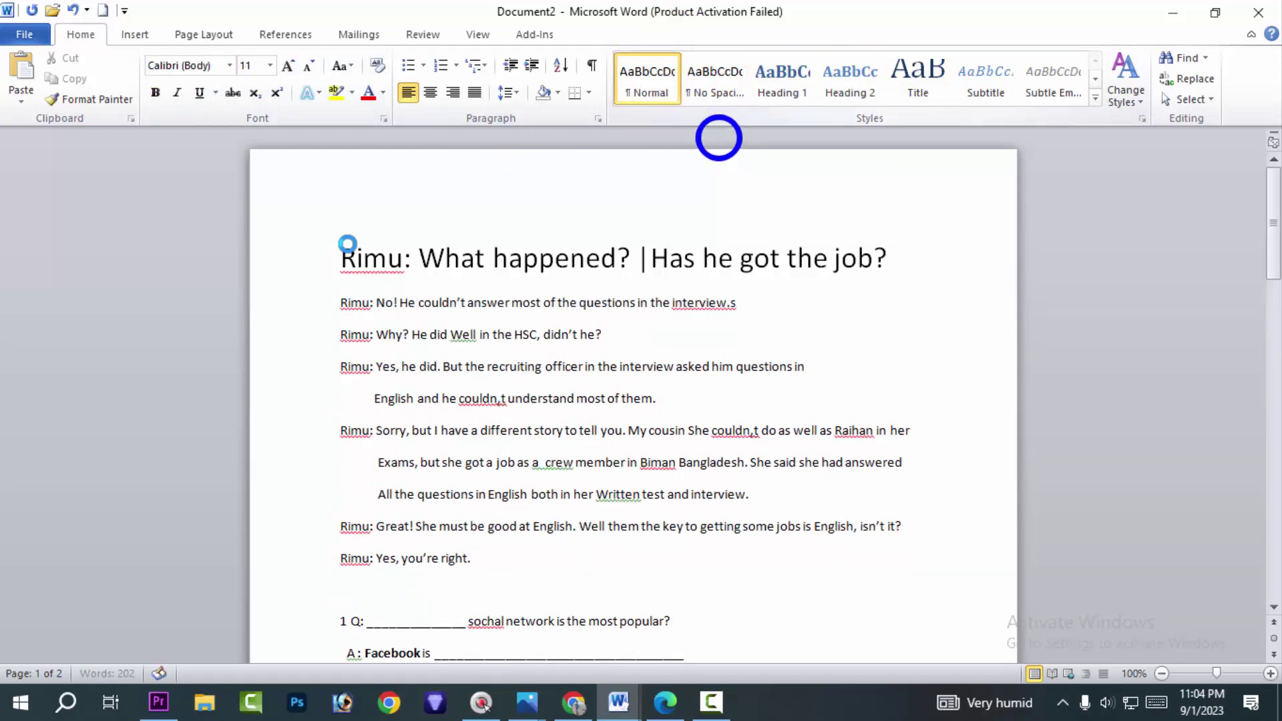